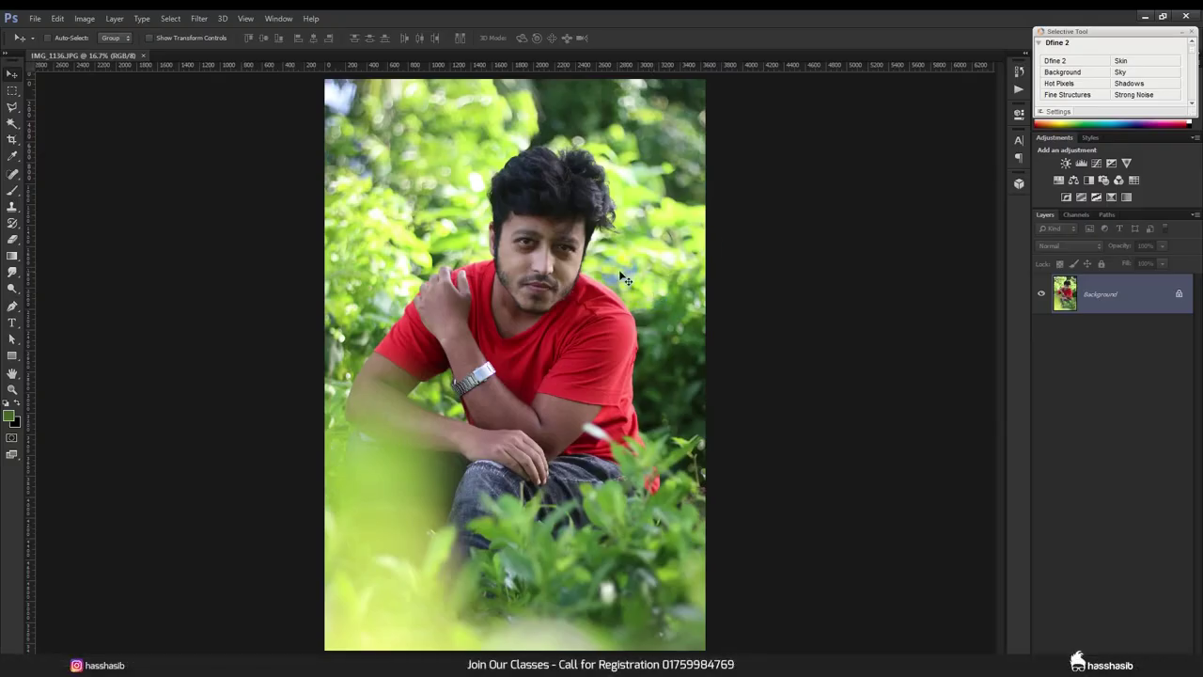
# Step: Resize the portrait to 2000 px tall (about 2000 × 3000) and fit it on screen
pyautogui.click(84, 18)
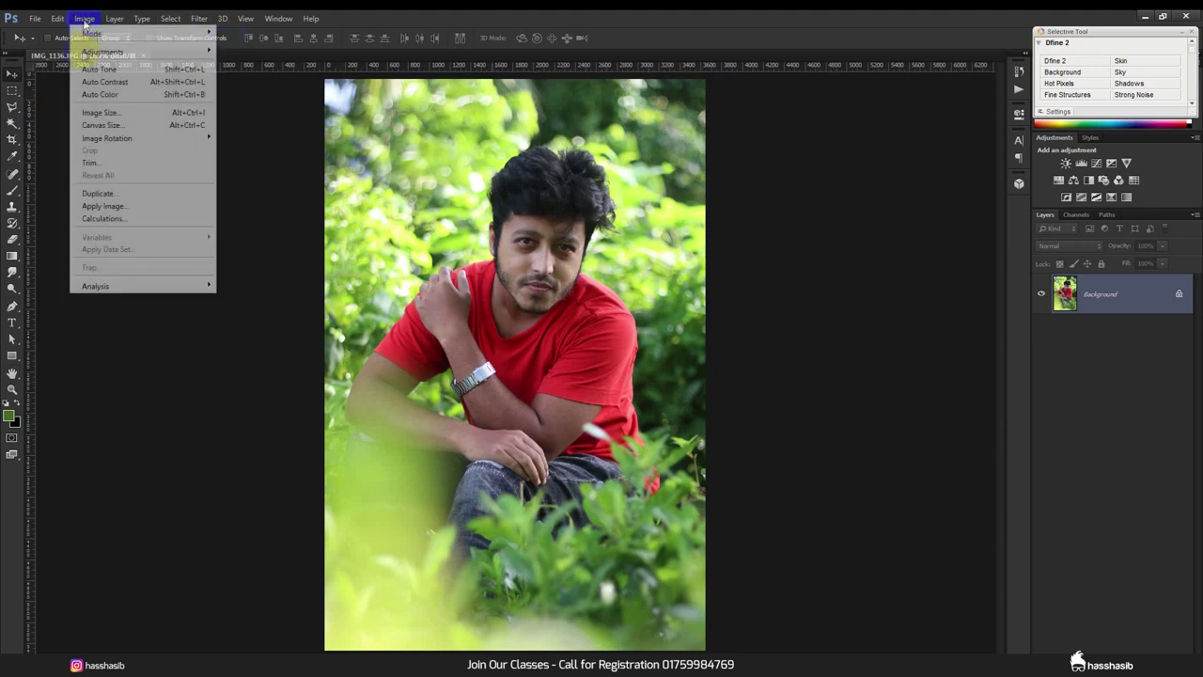
pyautogui.click(98, 115)
pyautogui.doubleClick(641, 239)
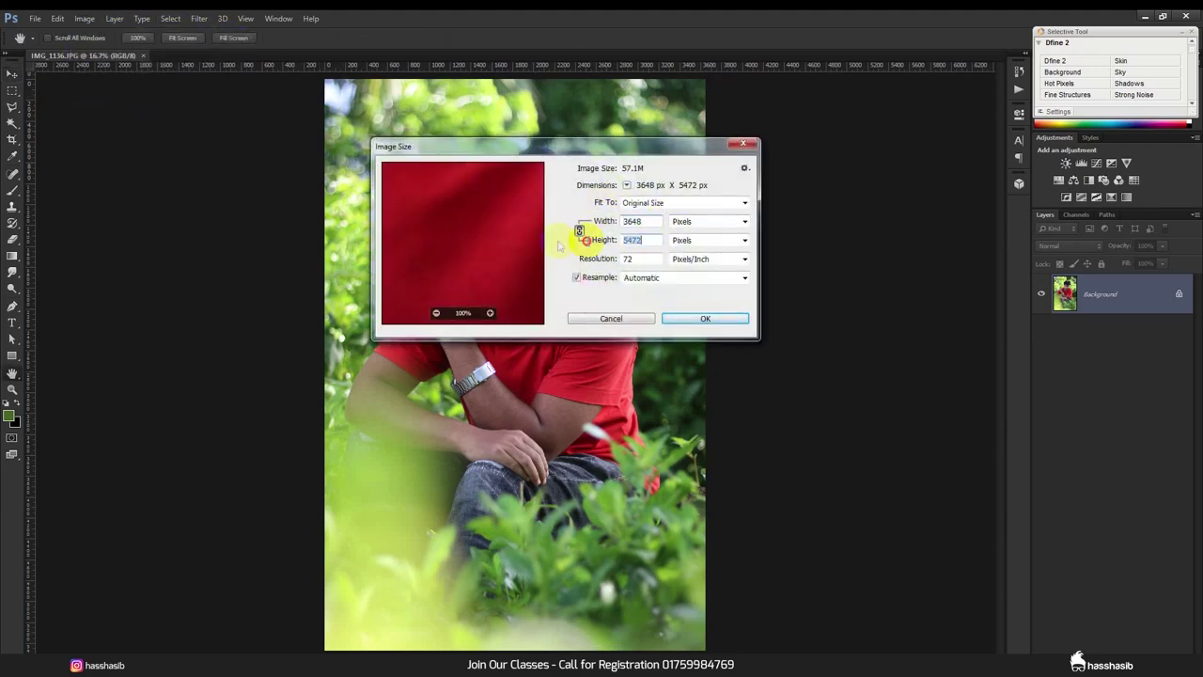
pyautogui.write('2000')
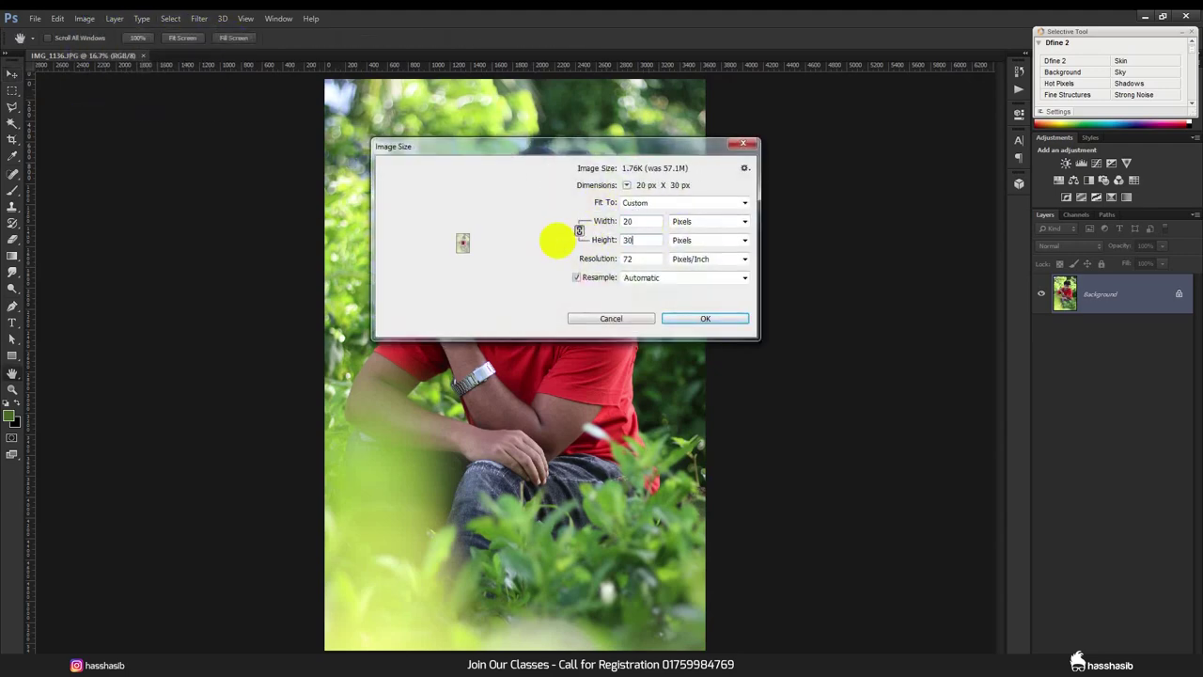
pyautogui.press('Return')
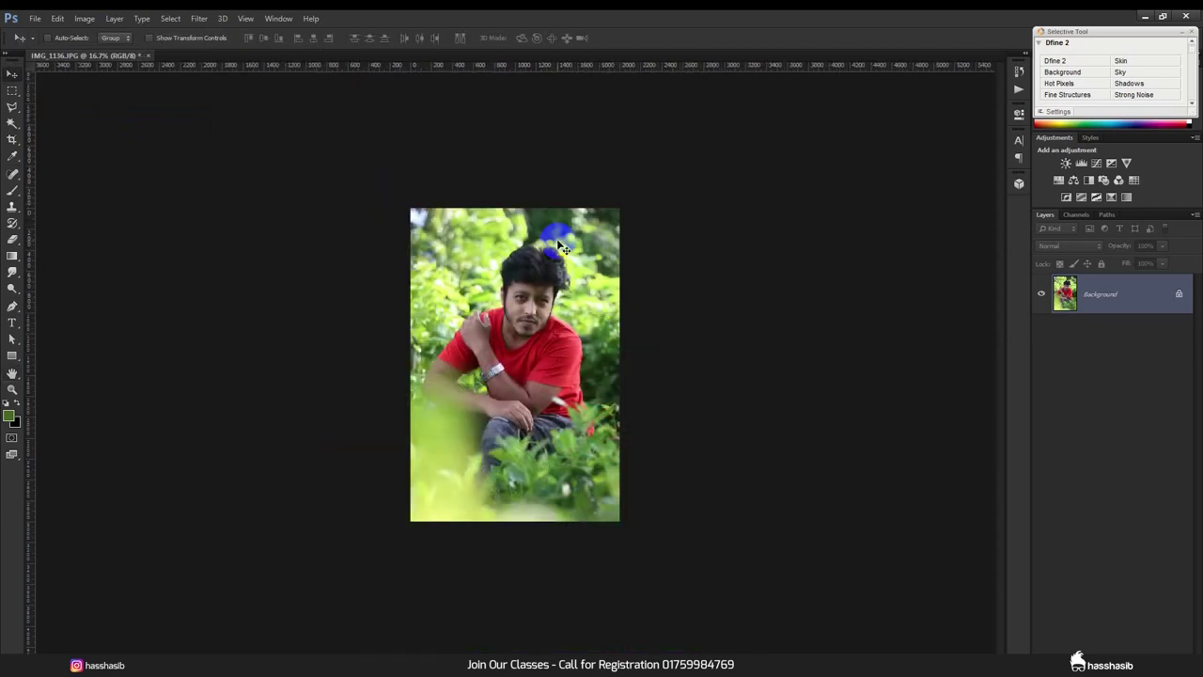
pyautogui.hotkey('ctrl', '0')
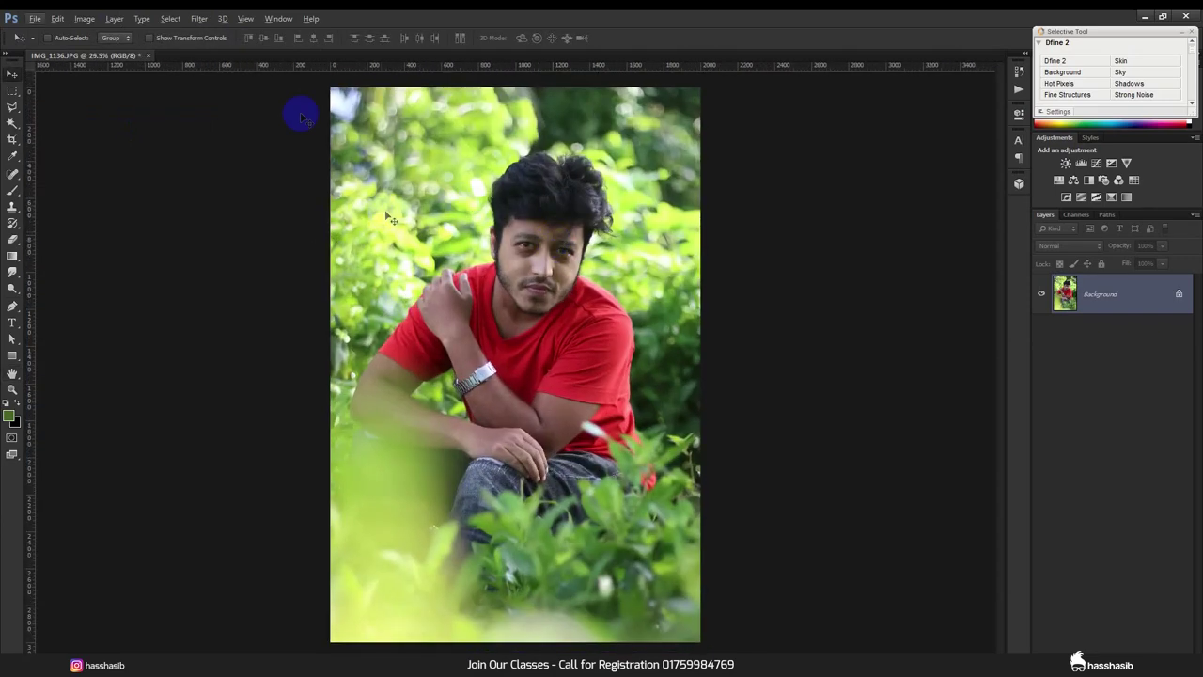
pyautogui.click(200, 18)
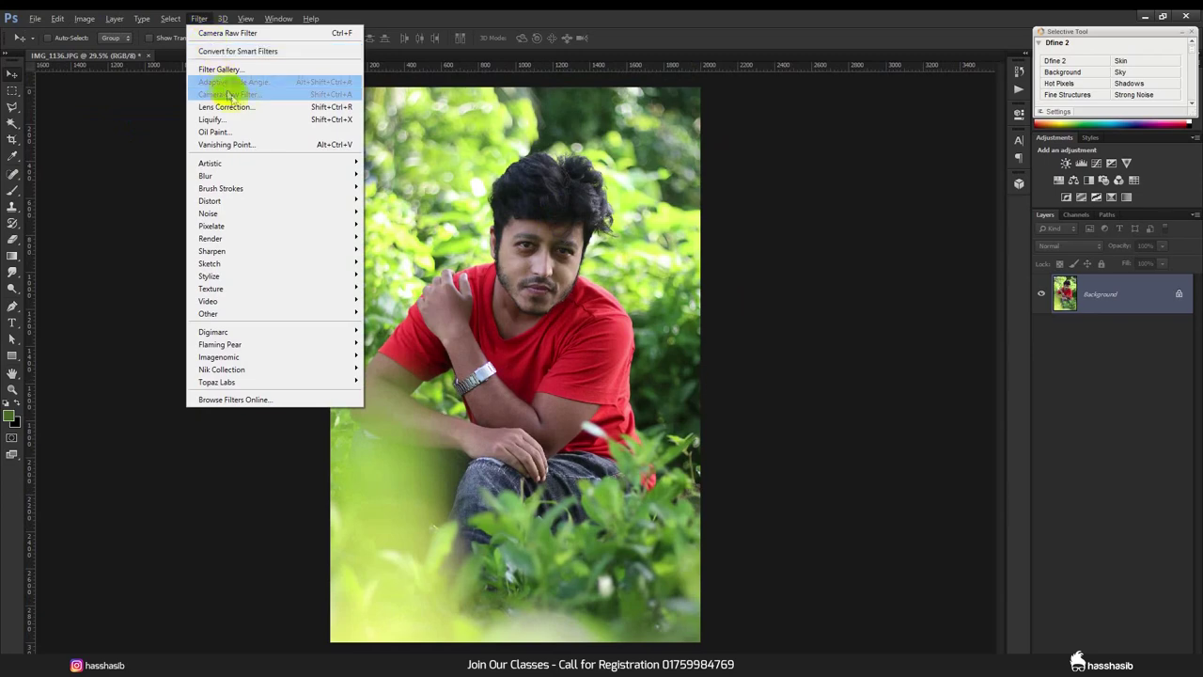
# Step: In Camera Raw HSL Hue, set Greens -100, Aquas +100, Blues -100 and Yellows -28
pyautogui.click(271, 98)
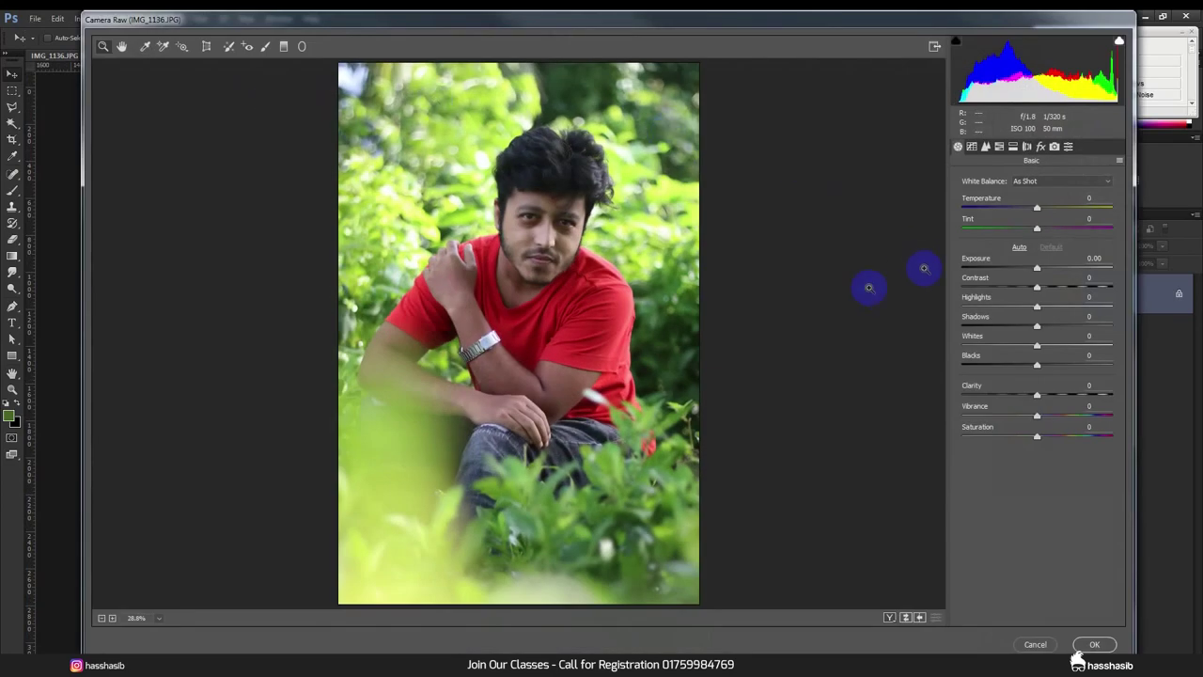
pyautogui.click(997, 153)
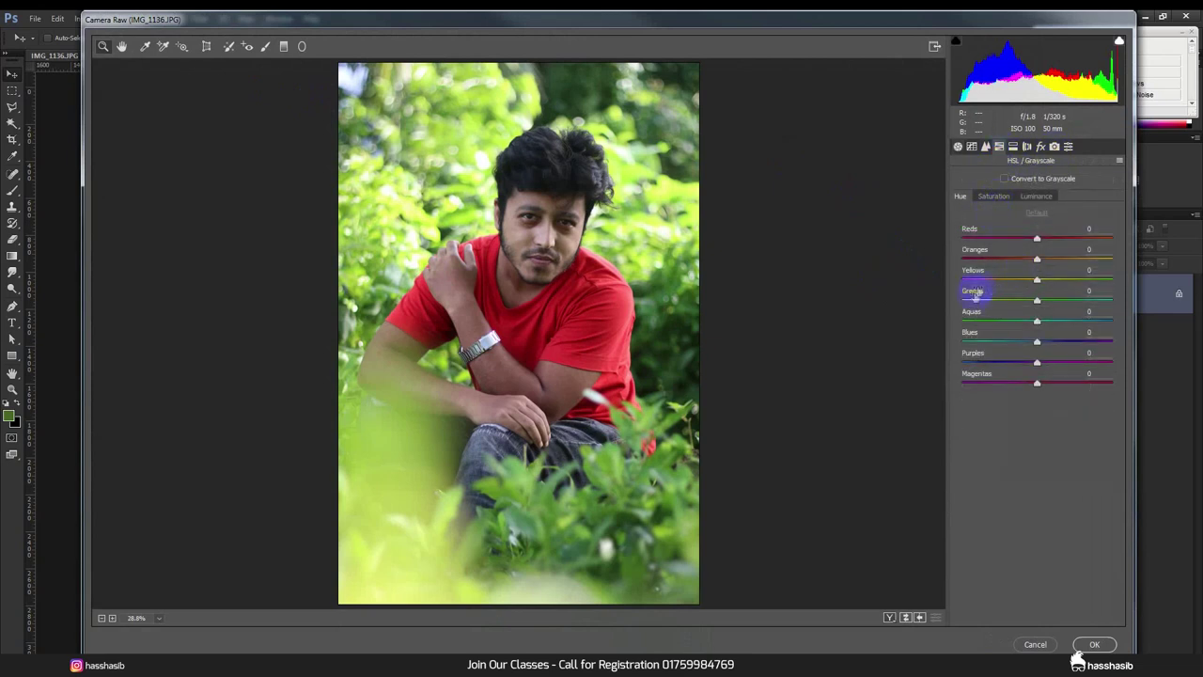
pyautogui.moveTo(1038, 301); pyautogui.dragTo(939, 309)
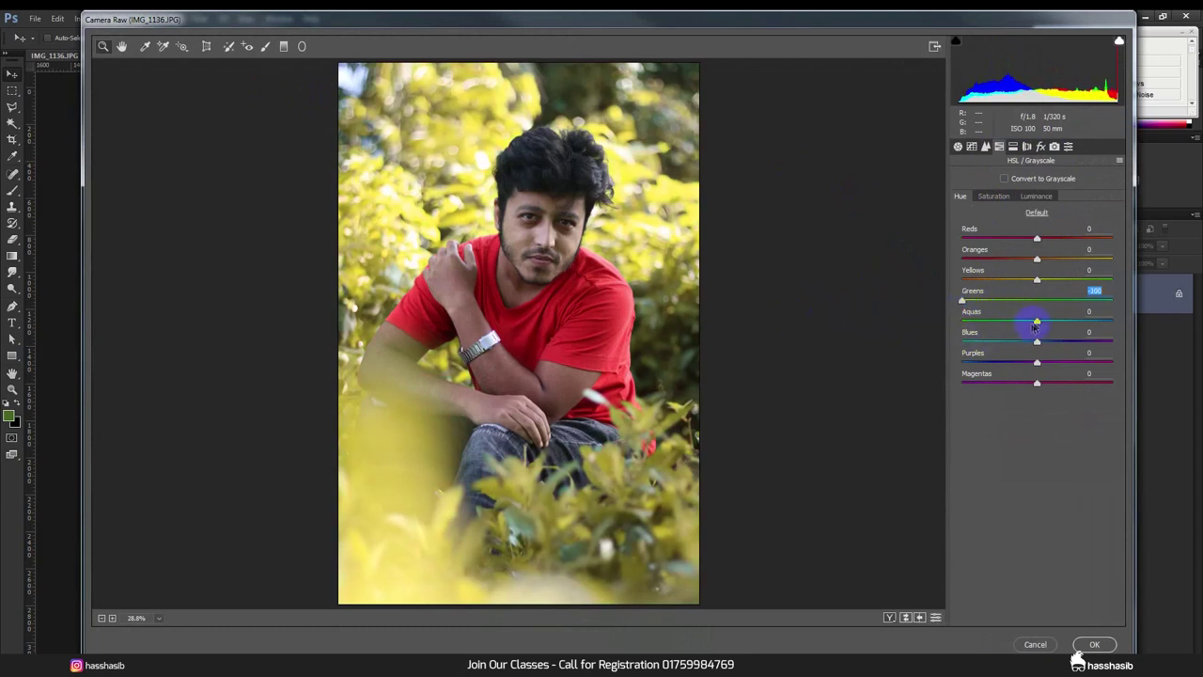
pyautogui.moveTo(1037, 323); pyautogui.dragTo(1097, 321)
pyautogui.moveTo(1038, 342)
pyautogui.mouseDown()
pyautogui.moveTo(996, 347)
pyautogui.moveTo(1050, 339)
pyautogui.moveTo(955, 350)
pyautogui.mouseUp()
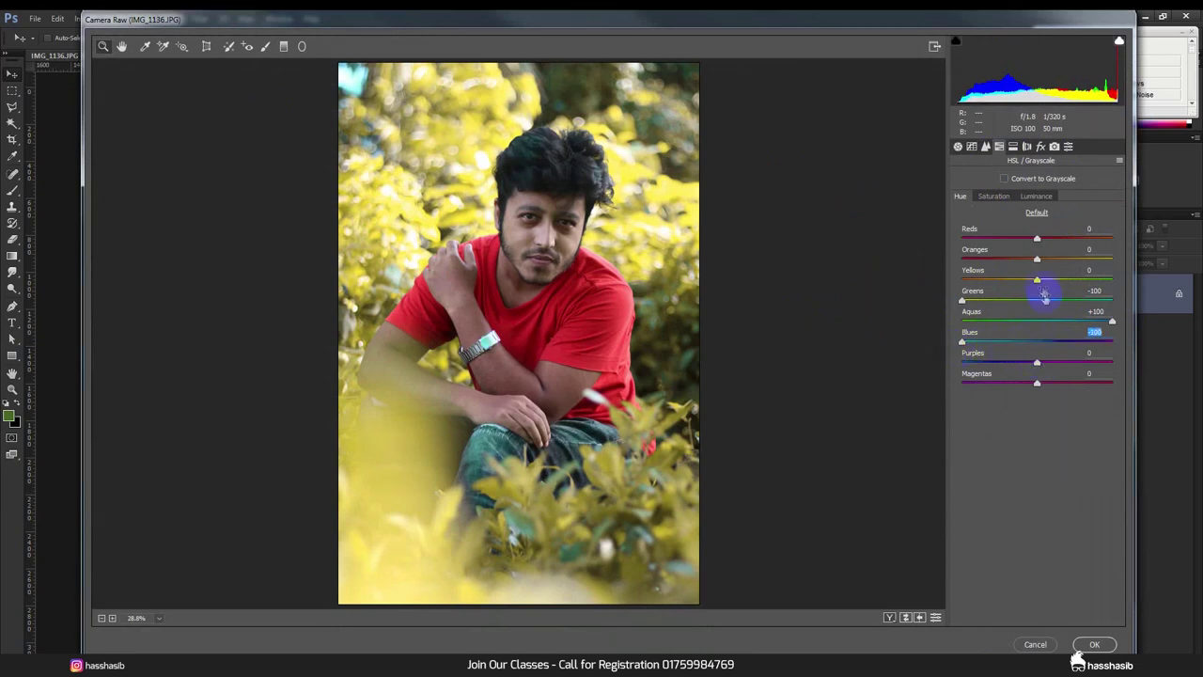
pyautogui.moveTo(1038, 280)
pyautogui.mouseDown()
pyautogui.moveTo(969, 280)
pyautogui.moveTo(999, 275)
pyautogui.mouseUp()
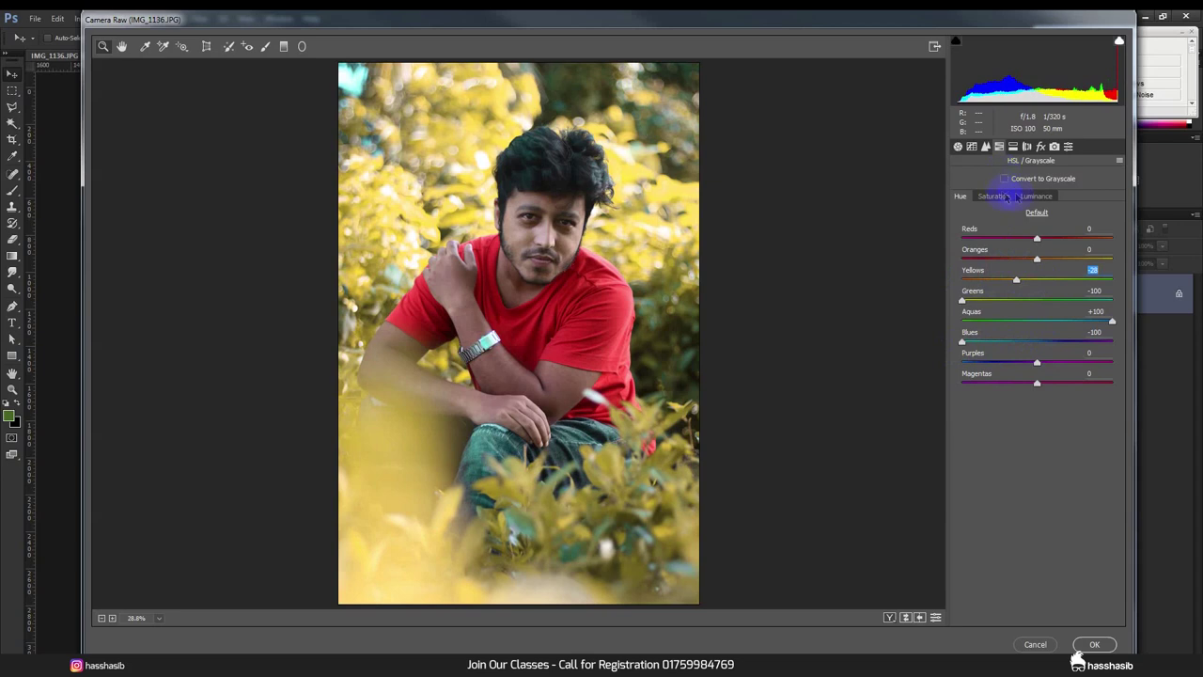
pyautogui.click(958, 147)
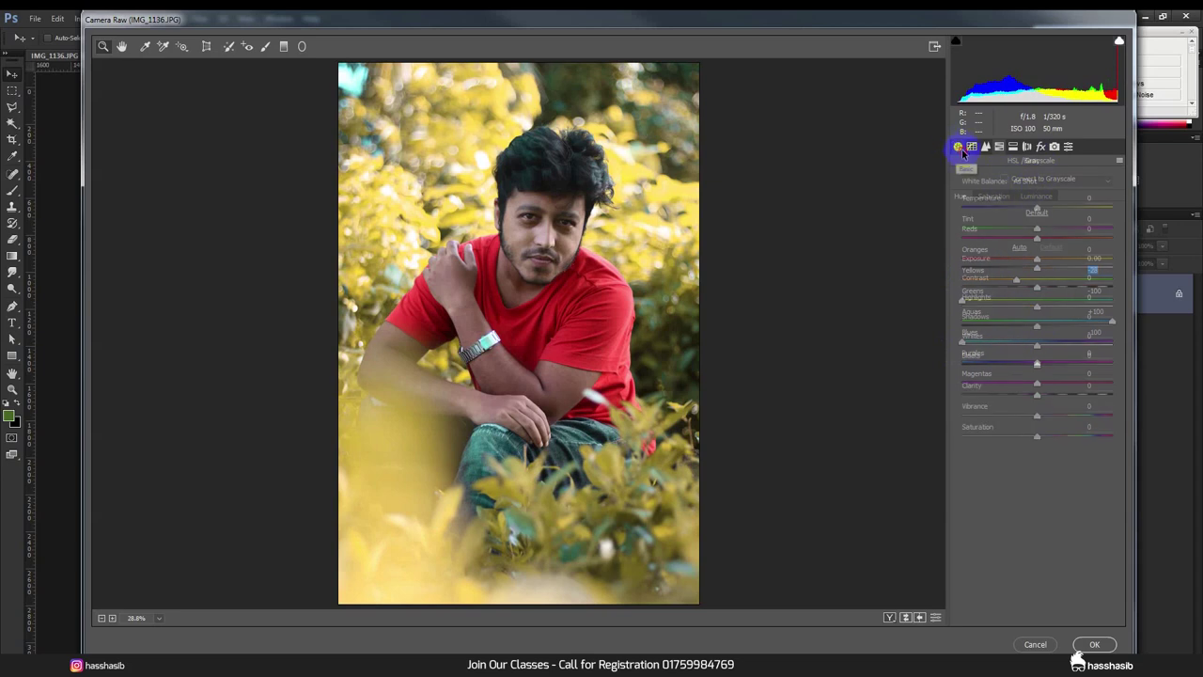
# Step: Lower Highlights to -100 and shift the calibration primaries: Blue hue -56, Green slightly negative, Red +2
pyautogui.moveTo(1037, 308)
pyautogui.mouseDown()
pyautogui.moveTo(940, 302)
pyautogui.moveTo(1046, 325)
pyautogui.mouseUp()
pyautogui.click(1029, 149)
pyautogui.click(1054, 148)
pyautogui.moveTo(1037, 385); pyautogui.dragTo(978, 385)
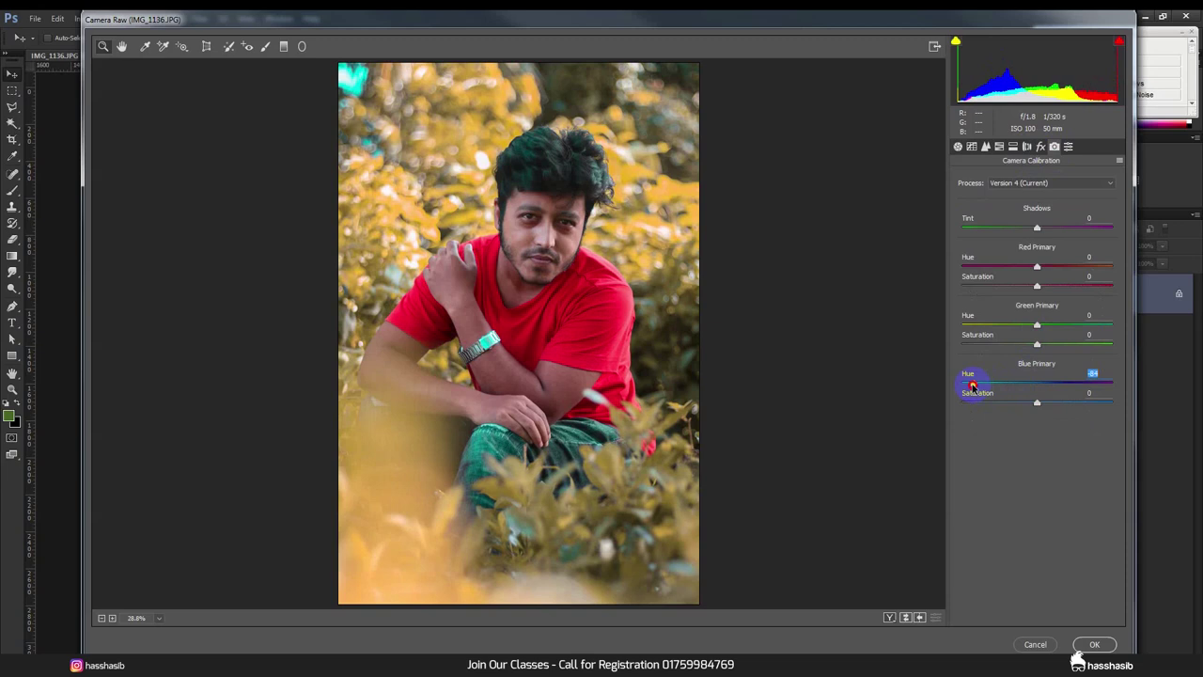
pyautogui.moveTo(976, 386)
pyautogui.mouseDown()
pyautogui.moveTo(1007, 378)
pyautogui.moveTo(976, 386)
pyautogui.mouseUp()
pyautogui.moveTo(1042, 328)
pyautogui.mouseDown()
pyautogui.moveTo(1064, 326)
pyautogui.moveTo(1023, 328)
pyautogui.moveTo(1040, 328)
pyautogui.moveTo(1016, 344)
pyautogui.moveTo(1043, 344)
pyautogui.mouseUp()
pyautogui.moveTo(1037, 267)
pyautogui.mouseDown()
pyautogui.moveTo(1053, 267)
pyautogui.moveTo(1038, 268)
pyautogui.moveTo(1042, 285)
pyautogui.mouseUp()
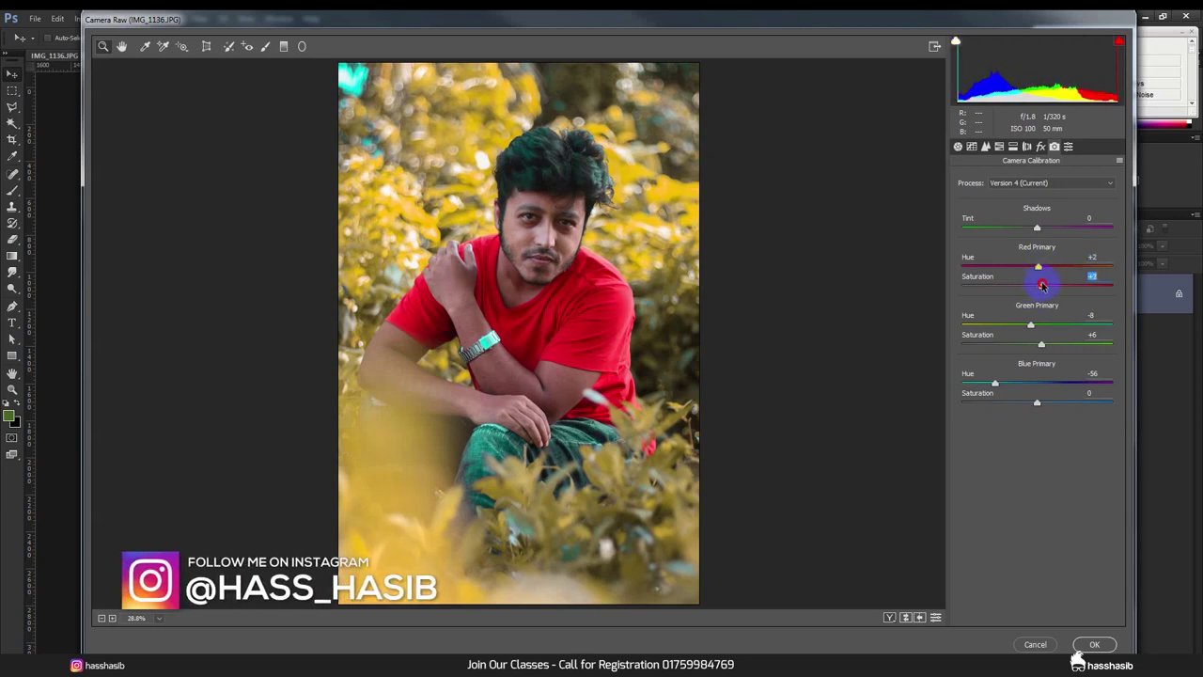
# Step: Tint the calibration shadows to about +48 and raise sharpening Amount to 60
pyautogui.moveTo(1038, 228)
pyautogui.mouseDown()
pyautogui.moveTo(1005, 229)
pyautogui.moveTo(1070, 233)
pyautogui.mouseUp()
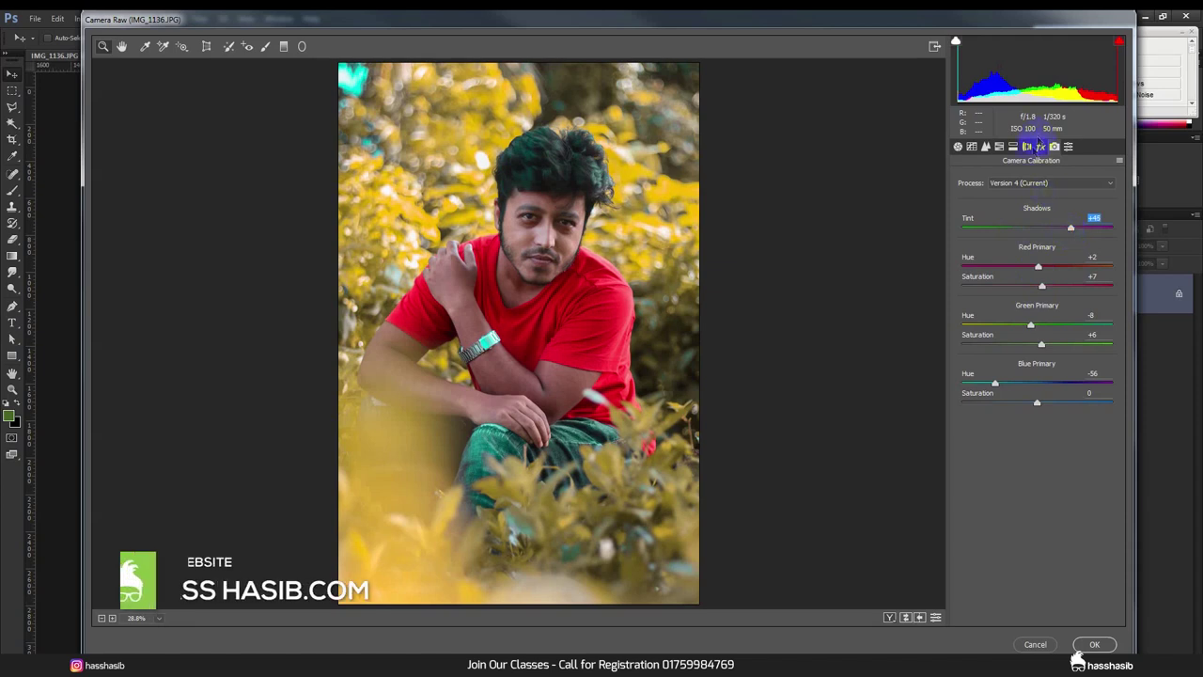
pyautogui.click(986, 147)
pyautogui.moveTo(991, 196); pyautogui.dragTo(1020, 199)
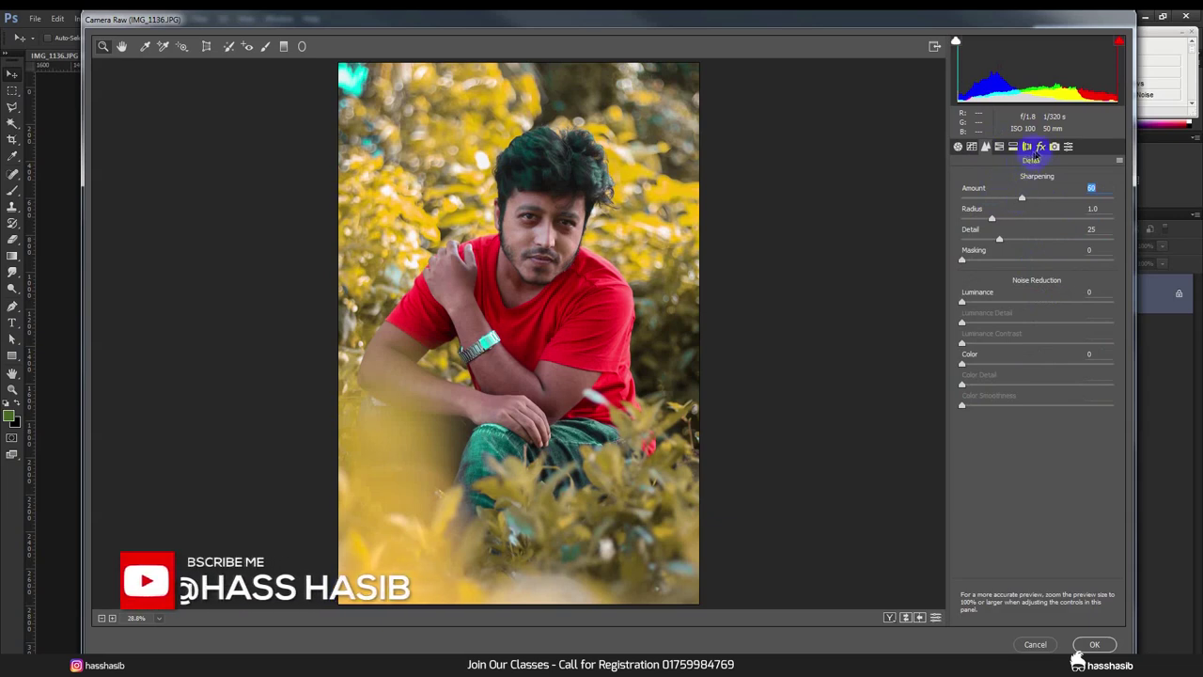
# Step: Mute Vibrance slightly and raise Oranges luminance to +53
pyautogui.click(958, 148)
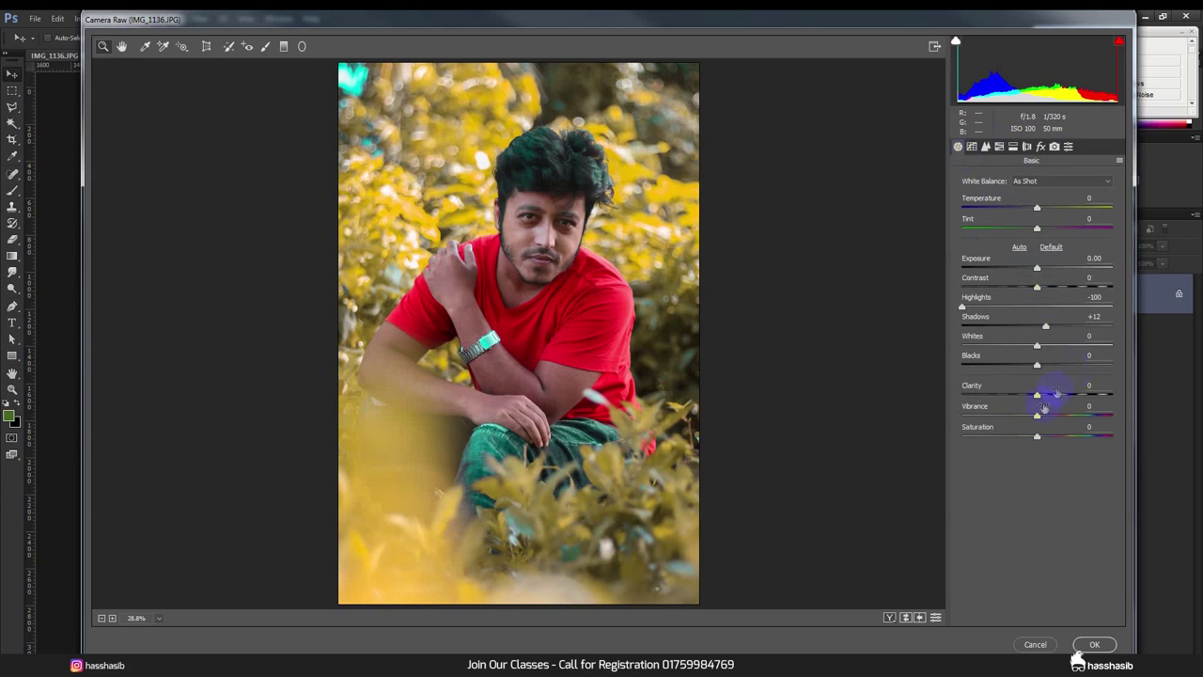
pyautogui.moveTo(1039, 415)
pyautogui.mouseDown()
pyautogui.moveTo(1020, 415)
pyautogui.moveTo(1056, 393)
pyautogui.moveTo(1034, 417)
pyautogui.mouseUp()
pyautogui.click(1026, 146)
pyautogui.click(1014, 147)
pyautogui.click(1000, 147)
pyautogui.click(1035, 196)
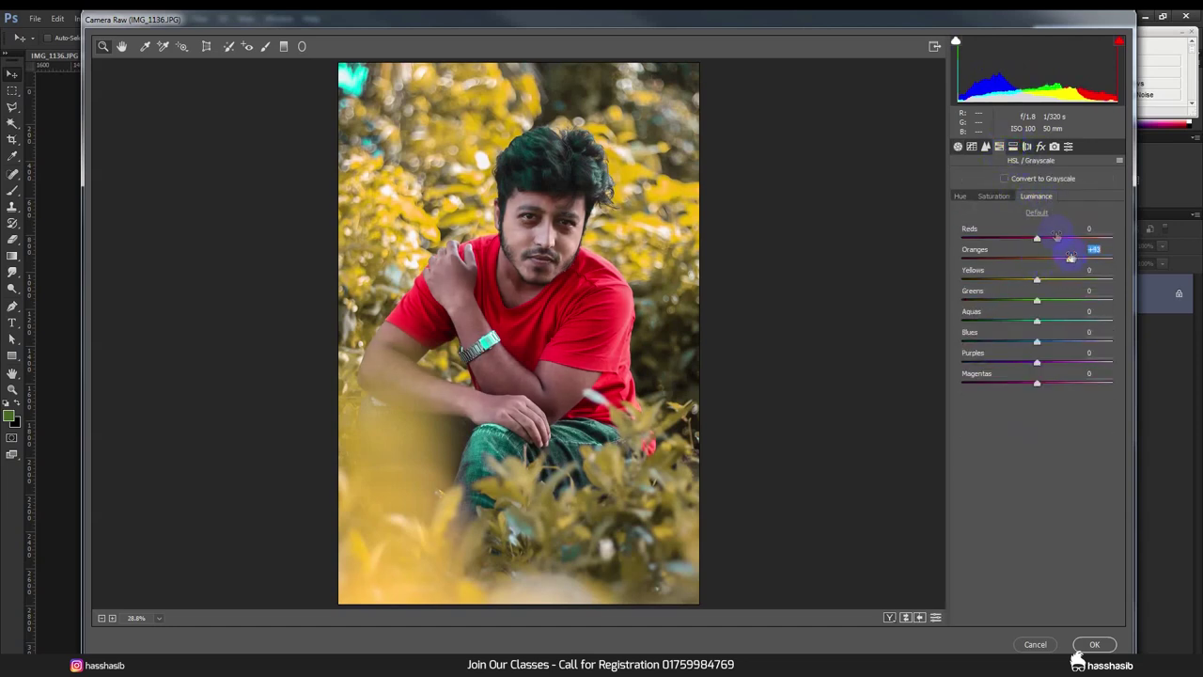
pyautogui.click(997, 195)
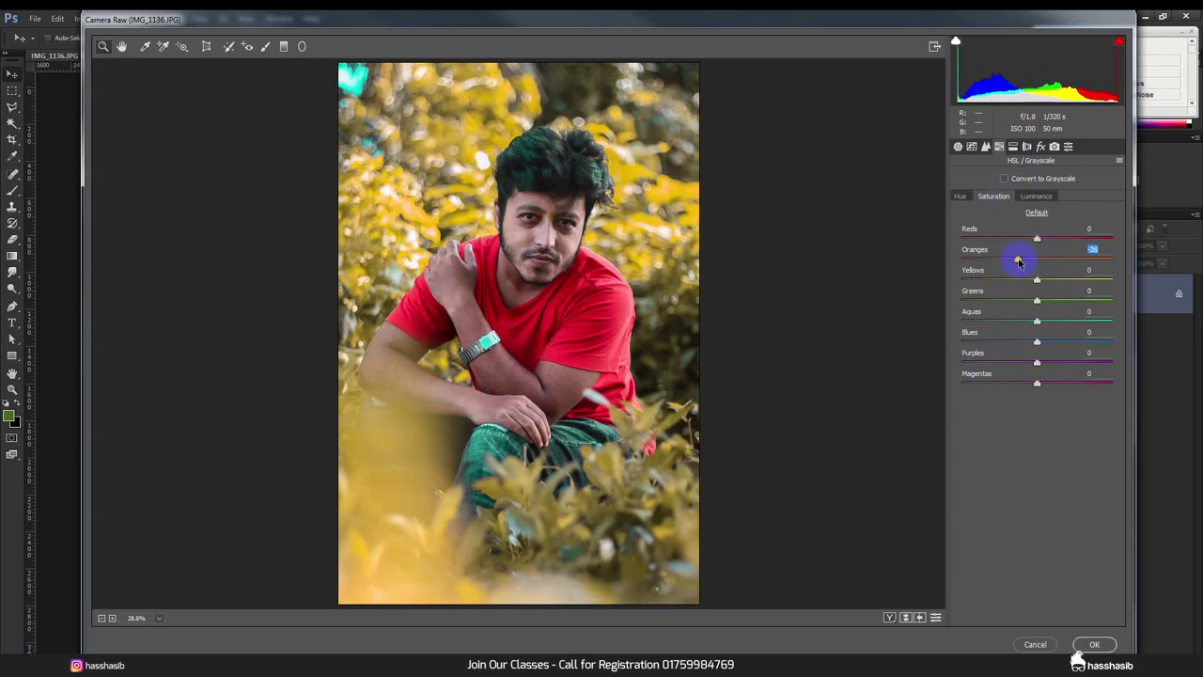
pyautogui.click(1036, 195)
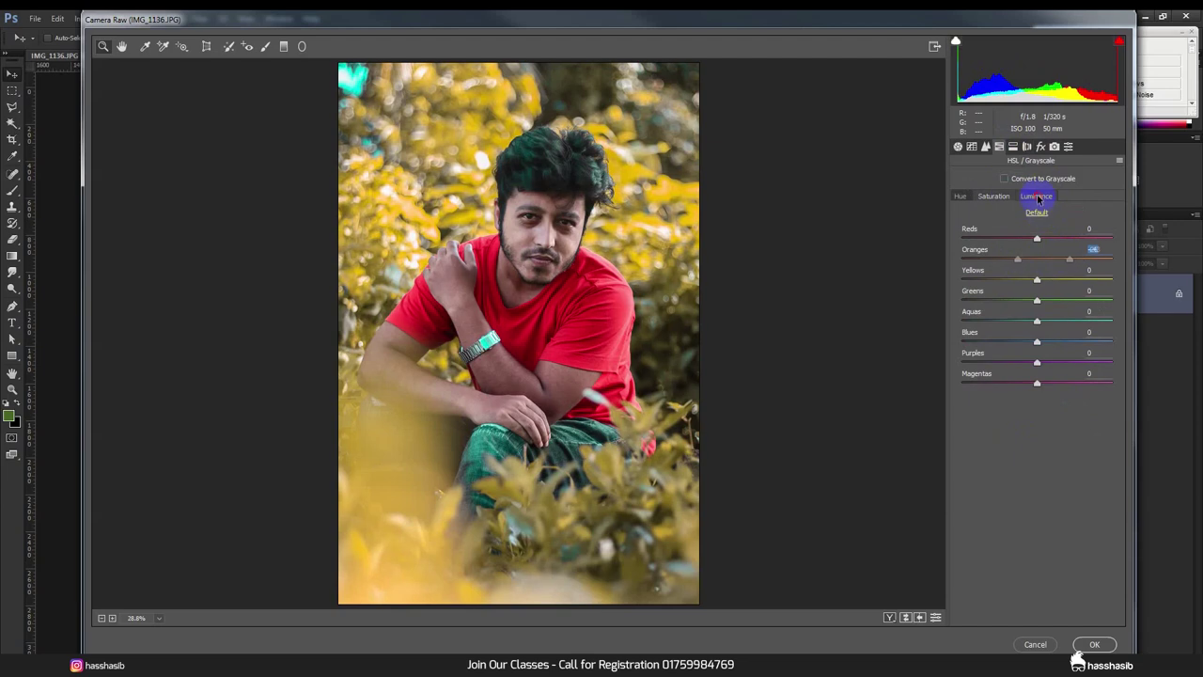
pyautogui.moveTo(1073, 260); pyautogui.dragTo(1093, 252)
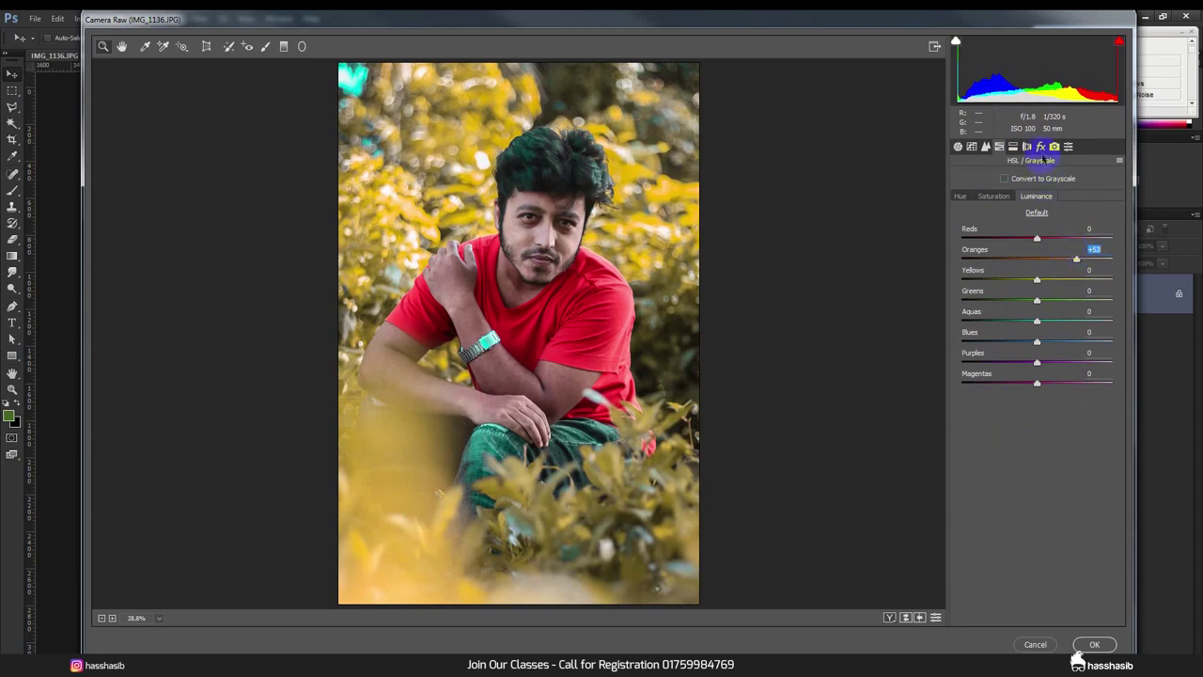
# Step: Lower Yellows saturation and boost Reds saturation for the shirt
pyautogui.click(1012, 195)
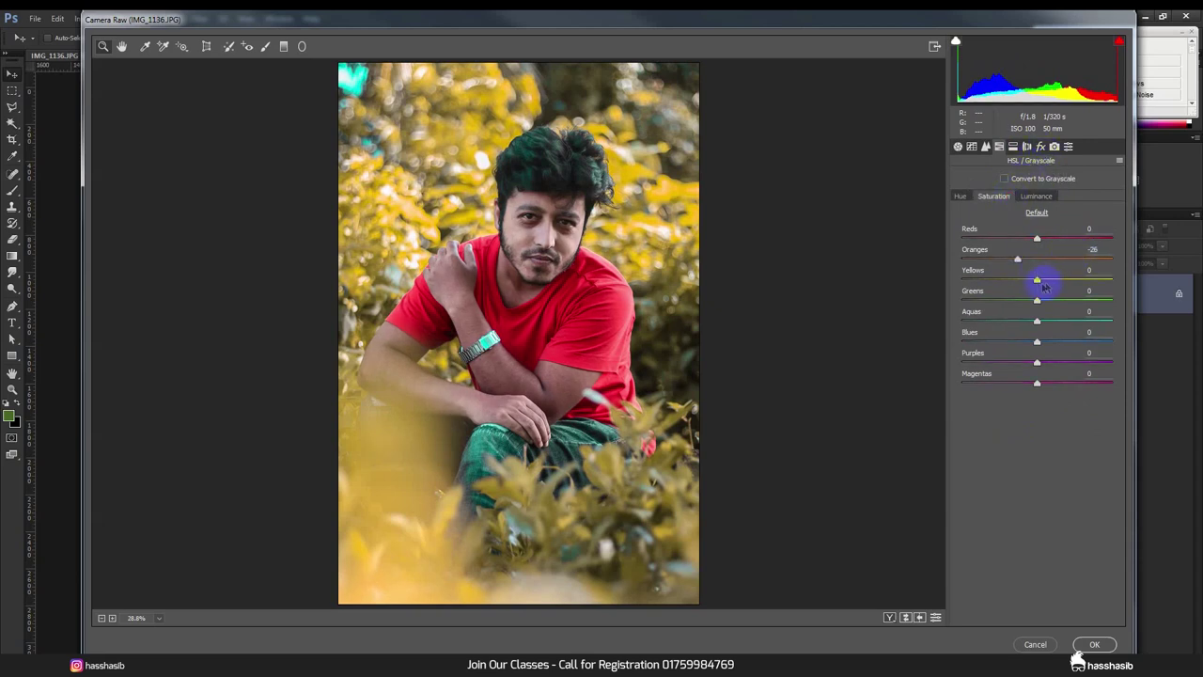
pyautogui.moveTo(1032, 280)
pyautogui.mouseDown()
pyautogui.moveTo(1016, 279)
pyautogui.moveTo(1027, 276)
pyautogui.mouseUp()
pyautogui.moveTo(1037, 240); pyautogui.dragTo(1056, 235)
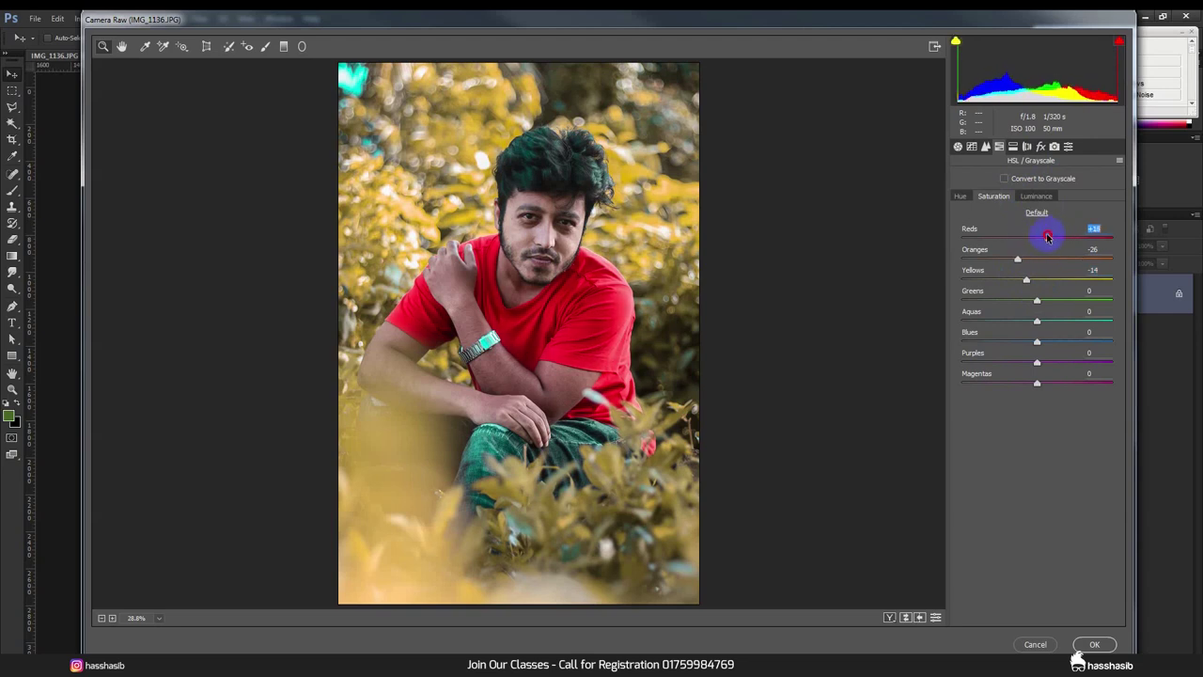
# Step: Darken Yellows luminance, shift Yellows hue to about -43, and apply the Camera Raw grade
pyautogui.click(1034, 197)
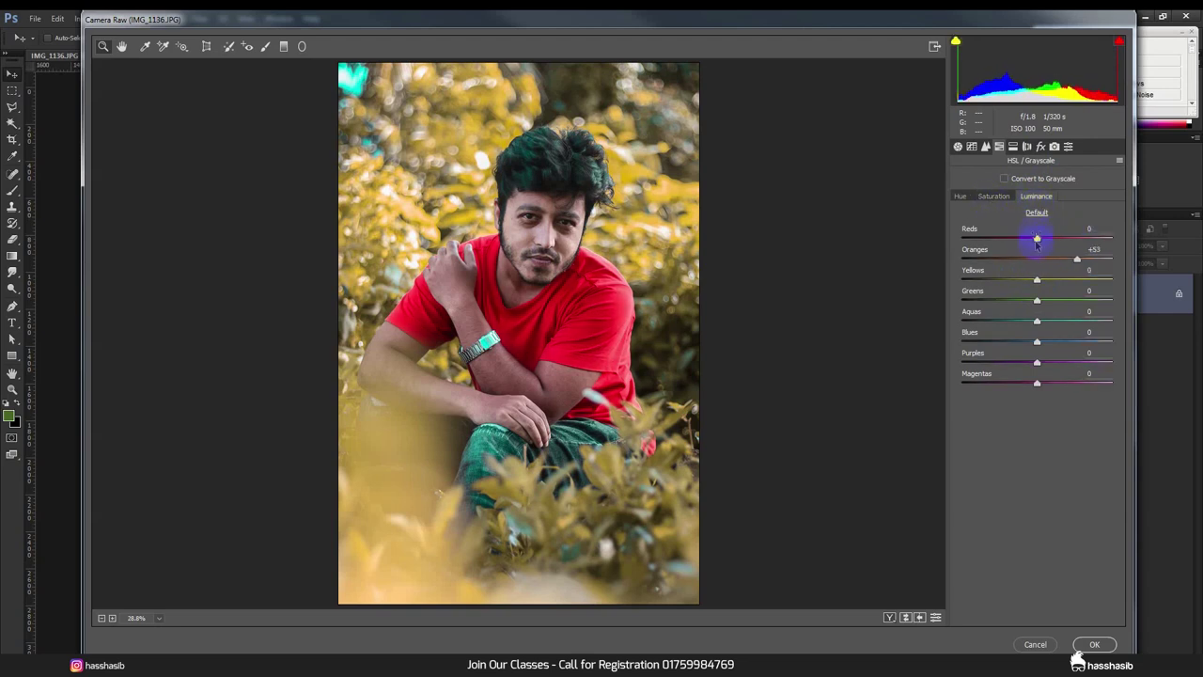
pyautogui.moveTo(1037, 282); pyautogui.dragTo(1019, 275)
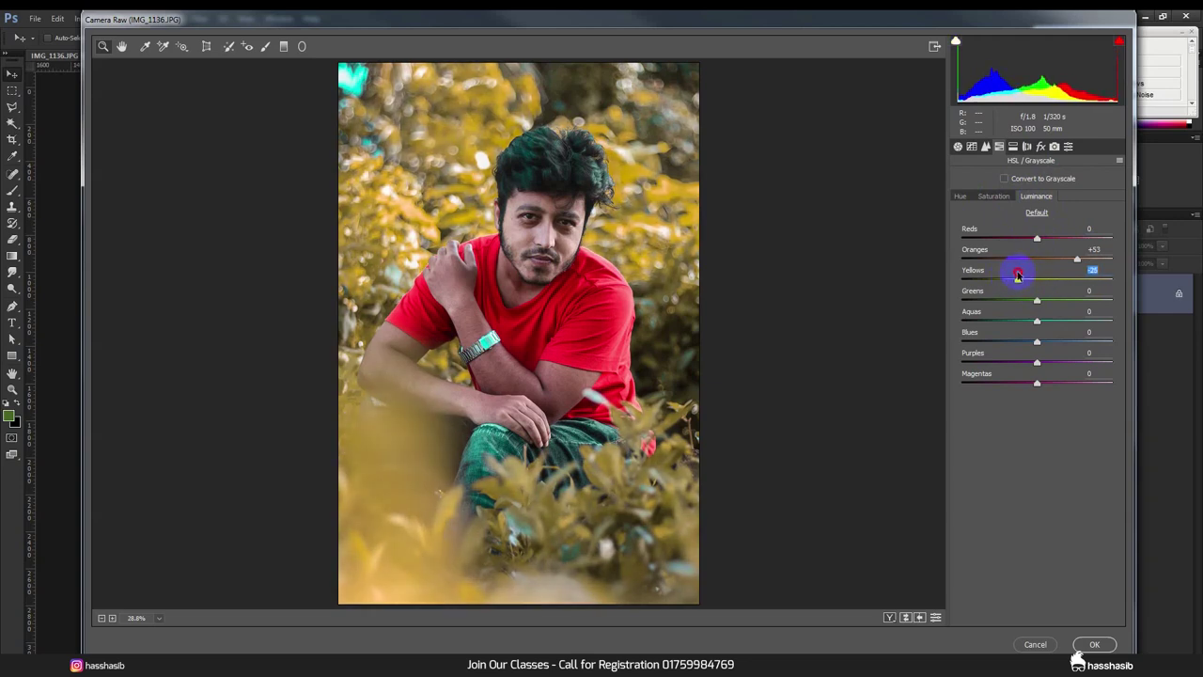
pyautogui.moveTo(1018, 275); pyautogui.dragTo(1023, 274)
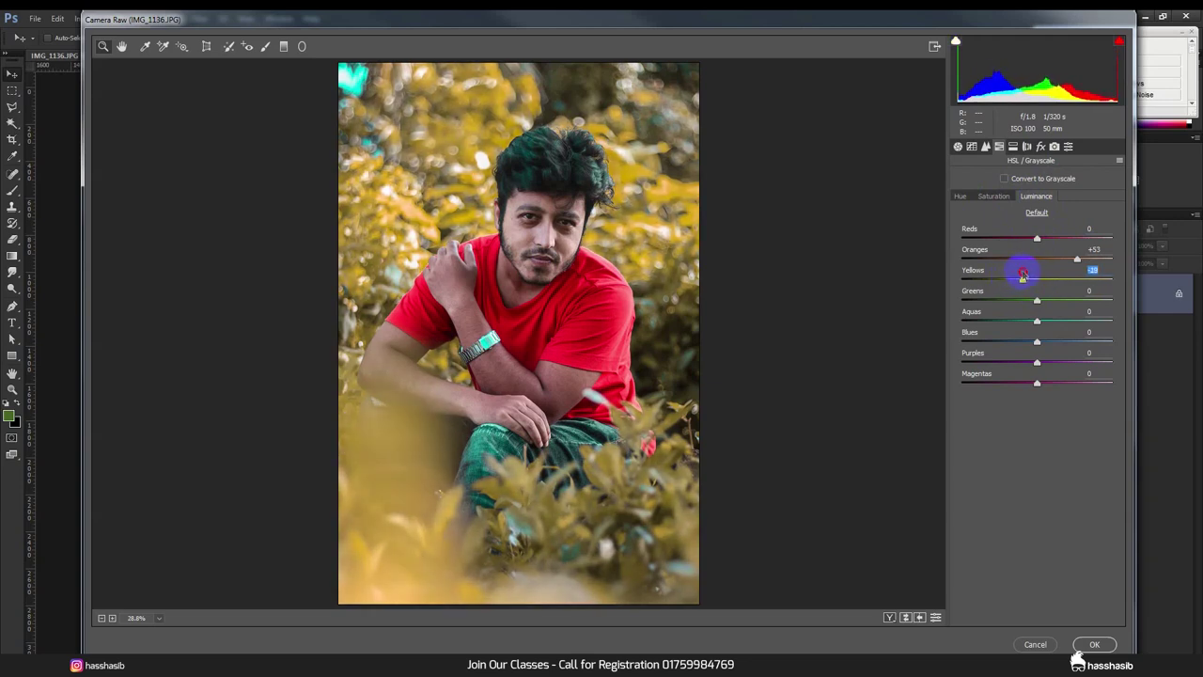
pyautogui.click(969, 199)
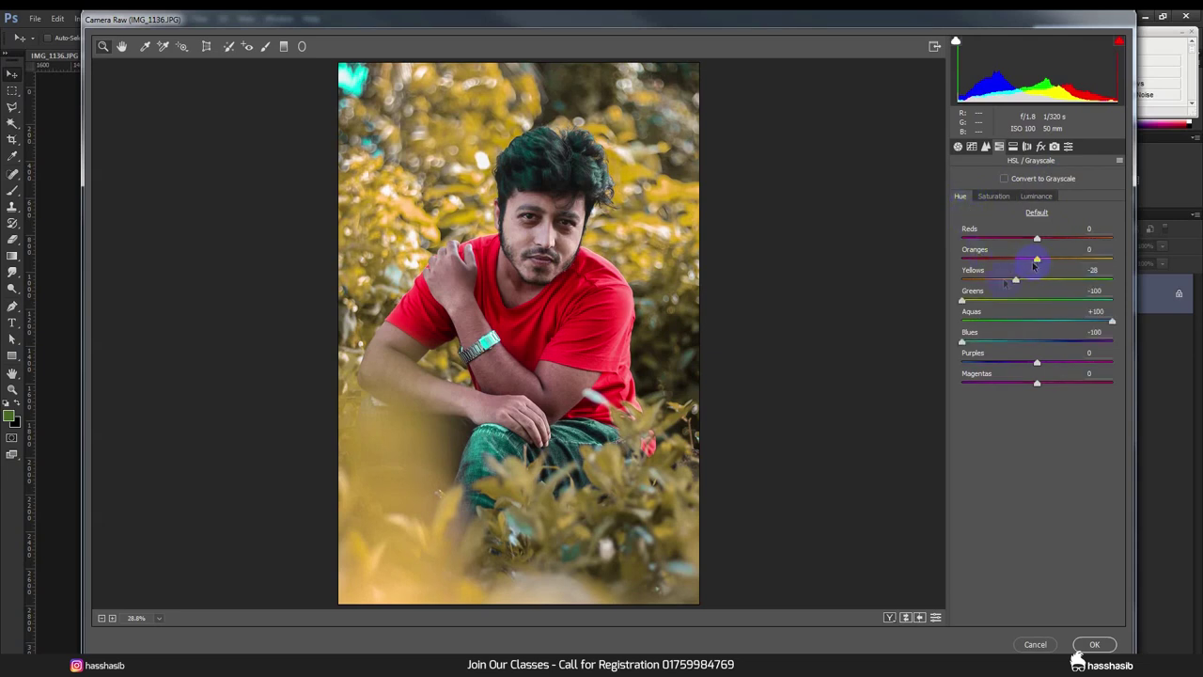
pyautogui.moveTo(1015, 281)
pyautogui.mouseDown()
pyautogui.moveTo(995, 282)
pyautogui.moveTo(1011, 279)
pyautogui.mouseUp()
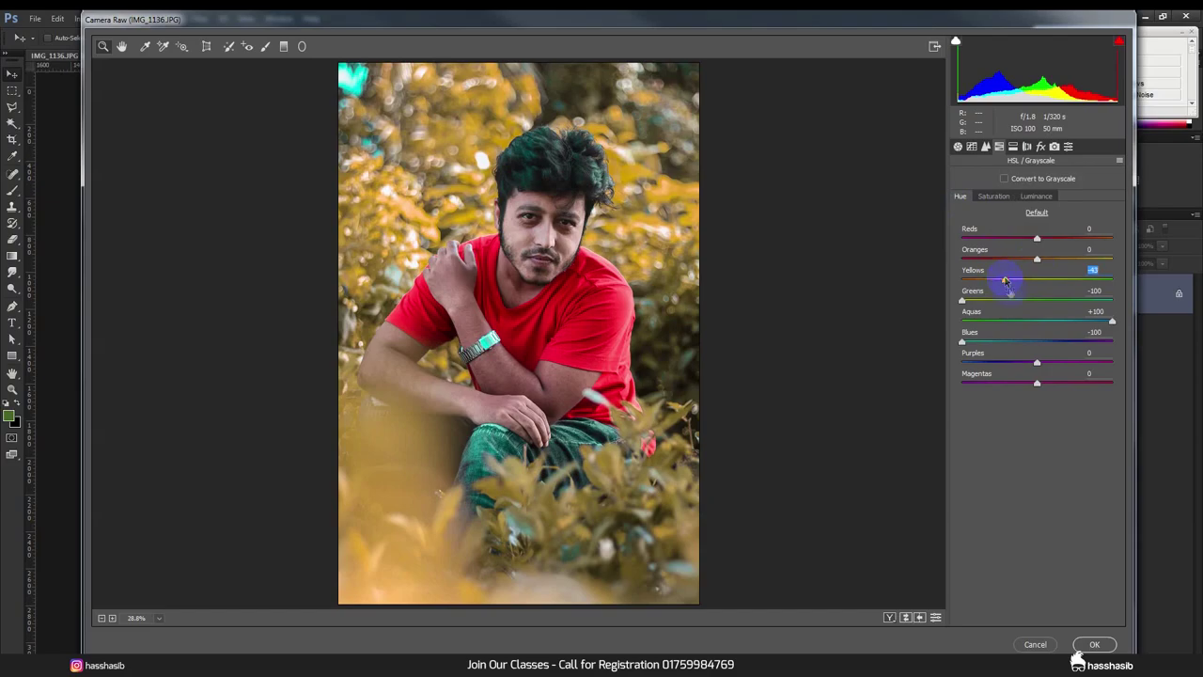
pyautogui.click(1097, 645)
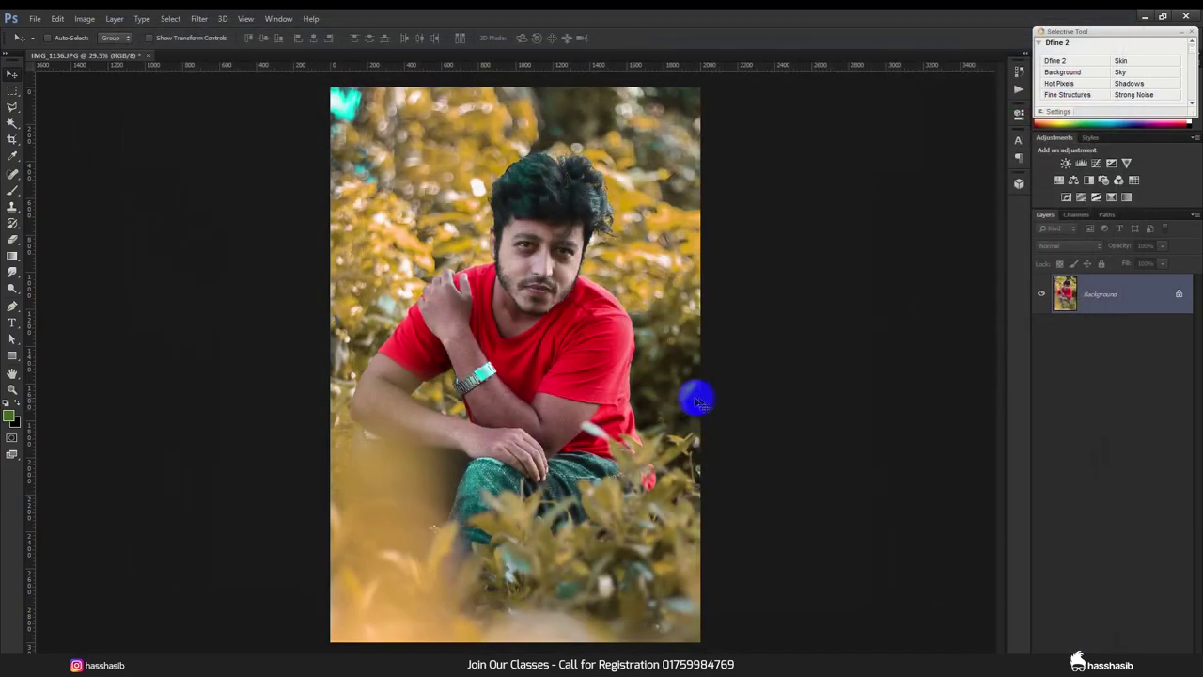
# Step: Zoom in on the face and Content-Aware spot-heal the forehead and around the left eye
pyautogui.moveTo(566, 217); pyautogui.dragTo(292, 266)
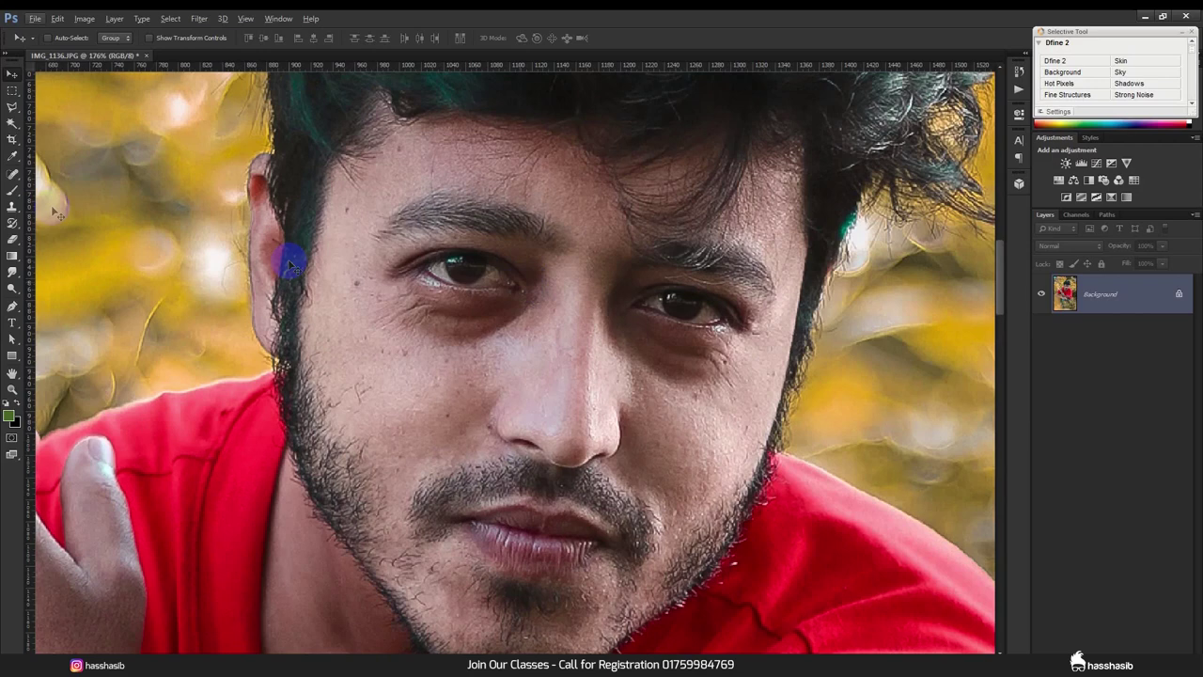
pyautogui.click(13, 174)
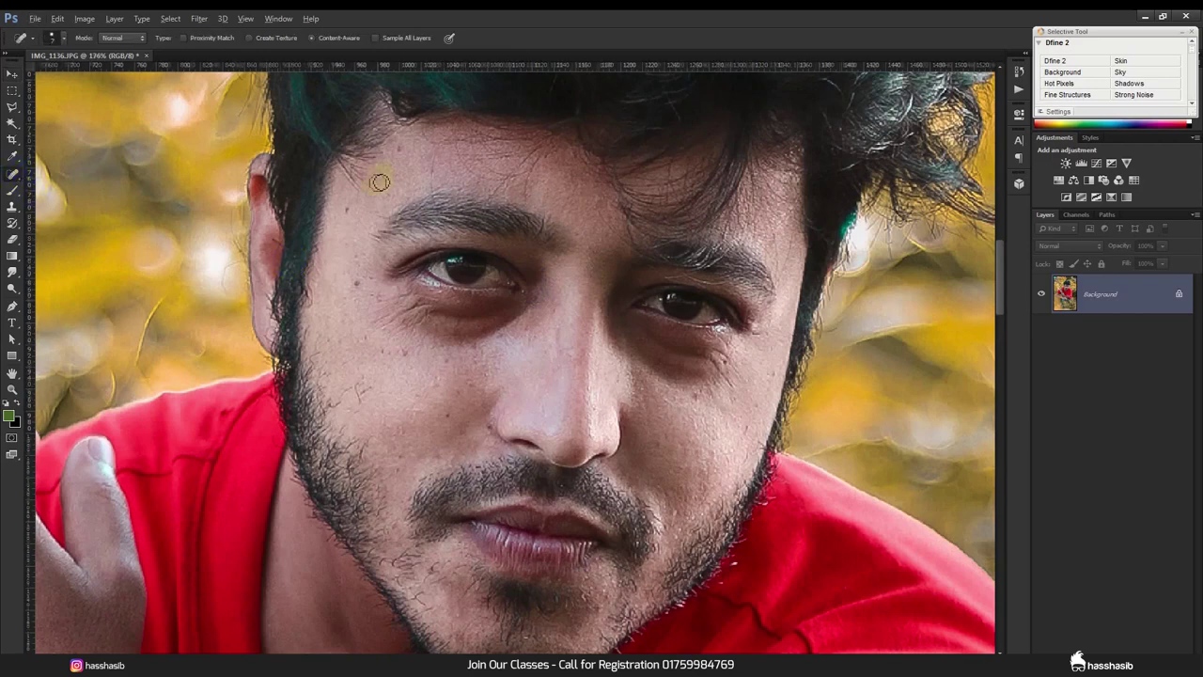
pyautogui.scroll(1, 379, 180)
pyautogui.click(408, 141)
pyautogui.moveTo(364, 310); pyautogui.dragTo(340, 302)
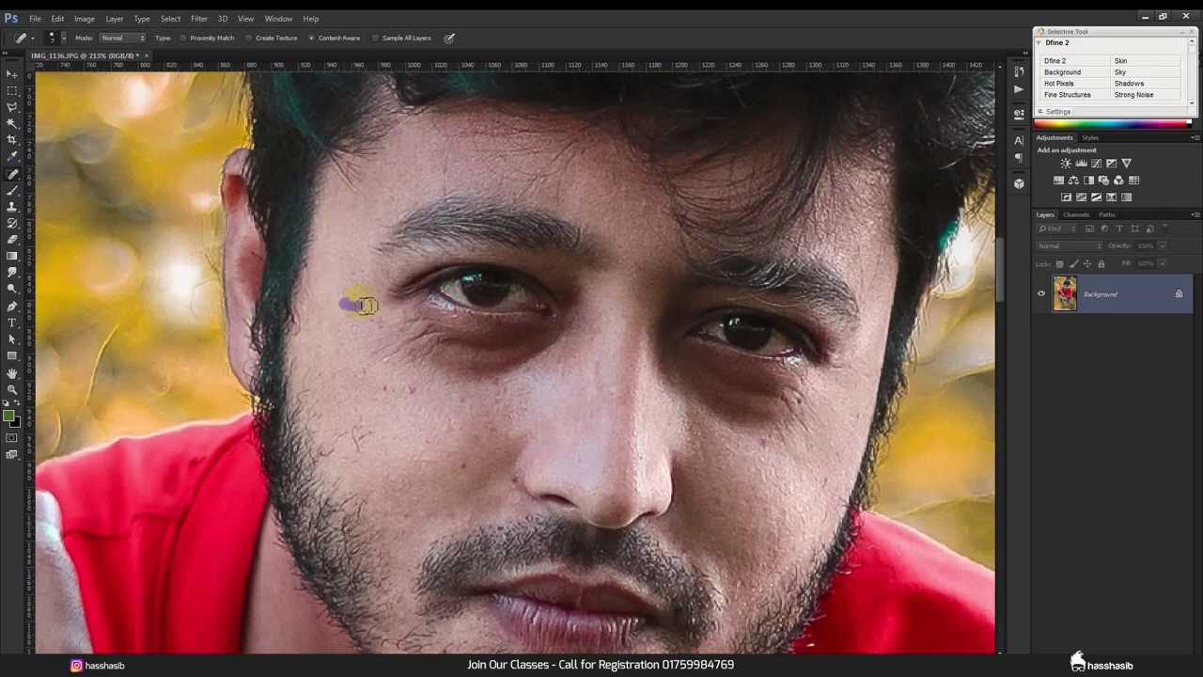
pyautogui.click(351, 270)
# Step: Heal the cheek beside the nose, the nose bridge and the crease under the left eye
pyautogui.scroll(-1, 469, 430)
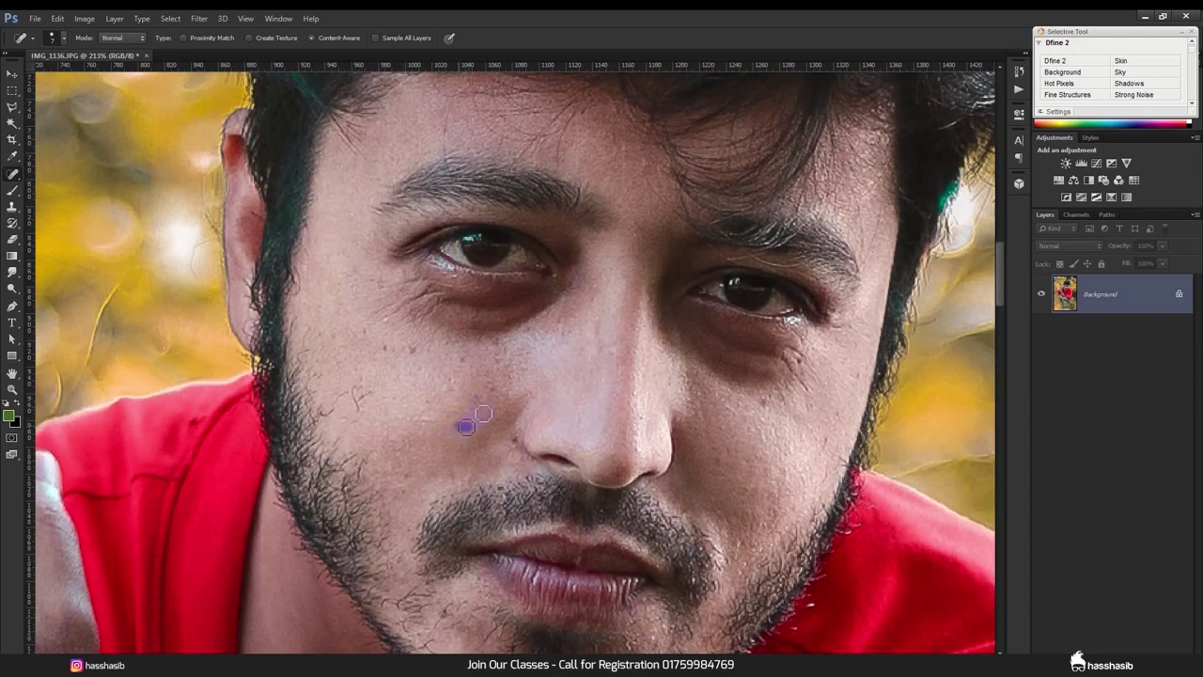
pyautogui.click(513, 437)
pyautogui.moveTo(592, 346); pyautogui.dragTo(604, 326)
pyautogui.moveTo(605, 327)
pyautogui.mouseDown()
pyautogui.moveTo(499, 369)
pyautogui.moveTo(499, 355)
pyautogui.moveTo(438, 389)
pyautogui.moveTo(425, 413)
pyautogui.mouseUp()
pyautogui.moveTo(403, 348); pyautogui.dragTo(360, 330)
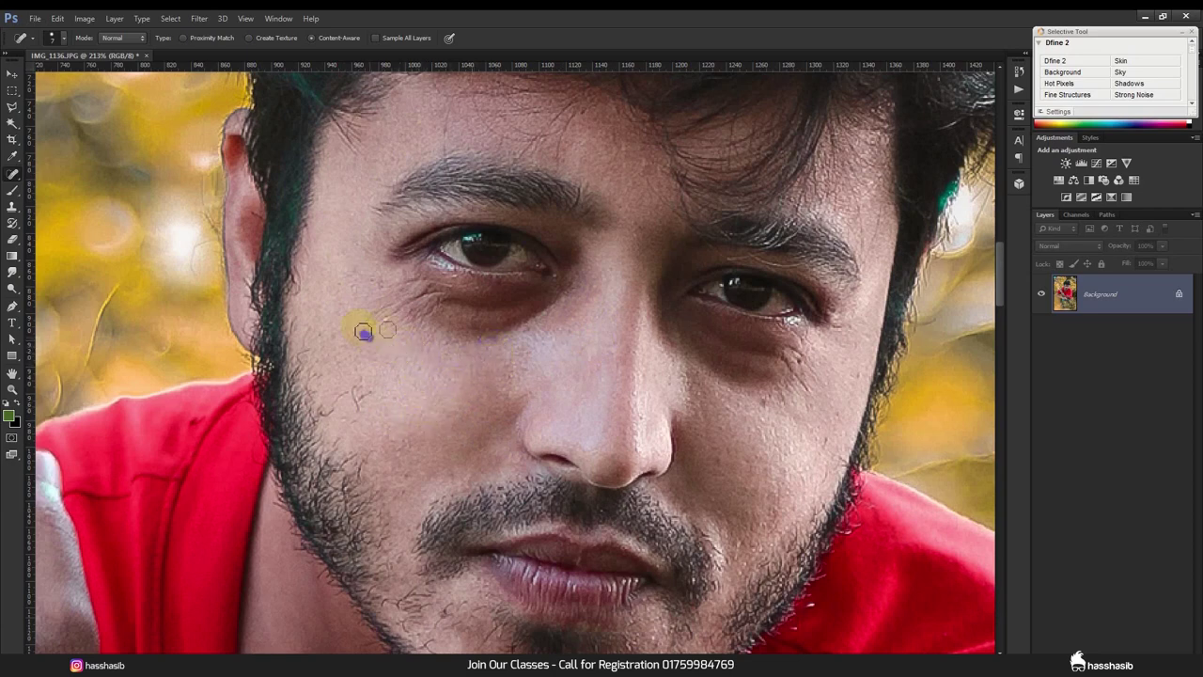
pyautogui.click(386, 289)
pyautogui.moveTo(388, 292); pyautogui.dragTo(340, 295)
# Step: Heal the spots under the right eye and across the right cheek
pyautogui.scroll(-2, 389, 416)
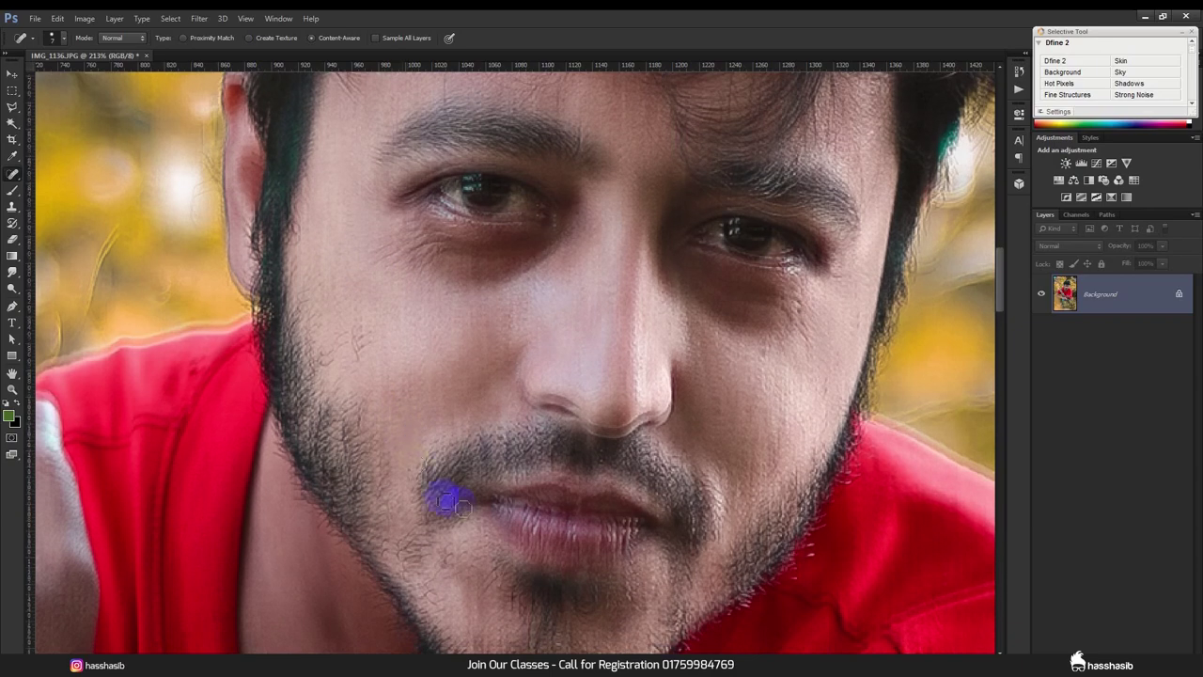
pyautogui.scroll(-1, 443, 497)
pyautogui.moveTo(765, 314); pyautogui.dragTo(771, 310)
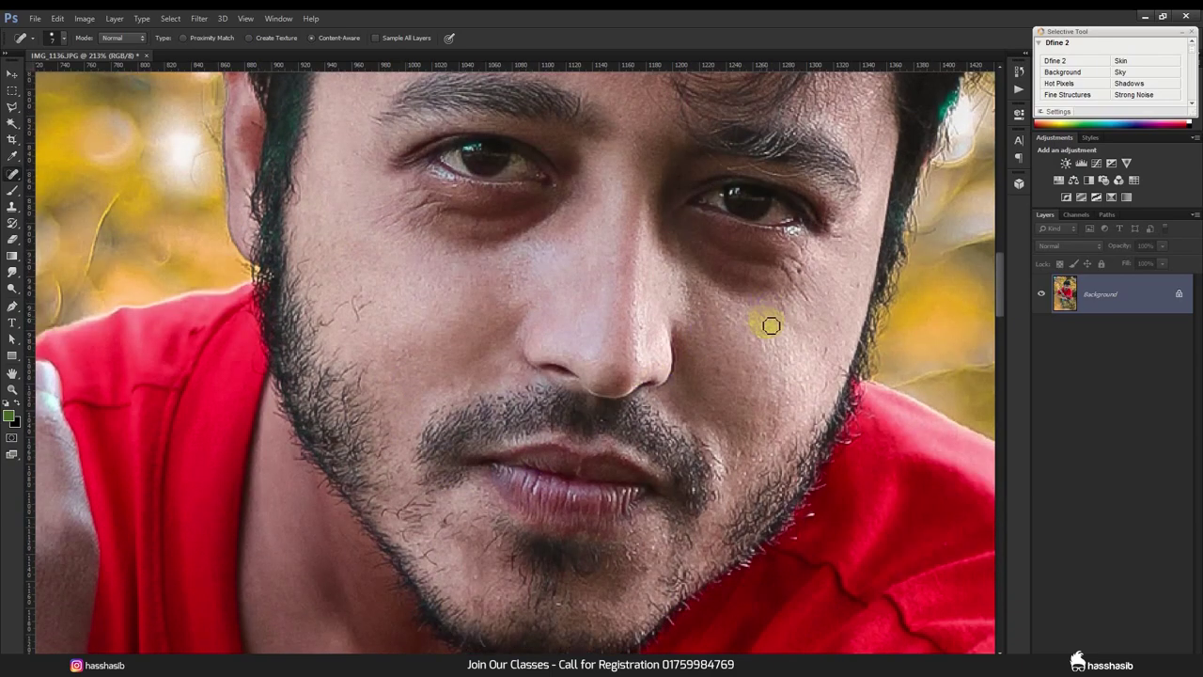
pyautogui.click(762, 362)
pyautogui.click(833, 348)
pyautogui.click(814, 355)
pyautogui.click(814, 316)
pyautogui.click(840, 326)
# Step: Pan down to the forearm and spot-heal the marks on the hand
pyautogui.scroll(-2, 546, 242)
pyautogui.scroll(-2, 551, 248)
pyautogui.scroll(-2, 406, 421)
pyautogui.scroll(-2, 258, 451)
pyautogui.scroll(-5, 416, 180)
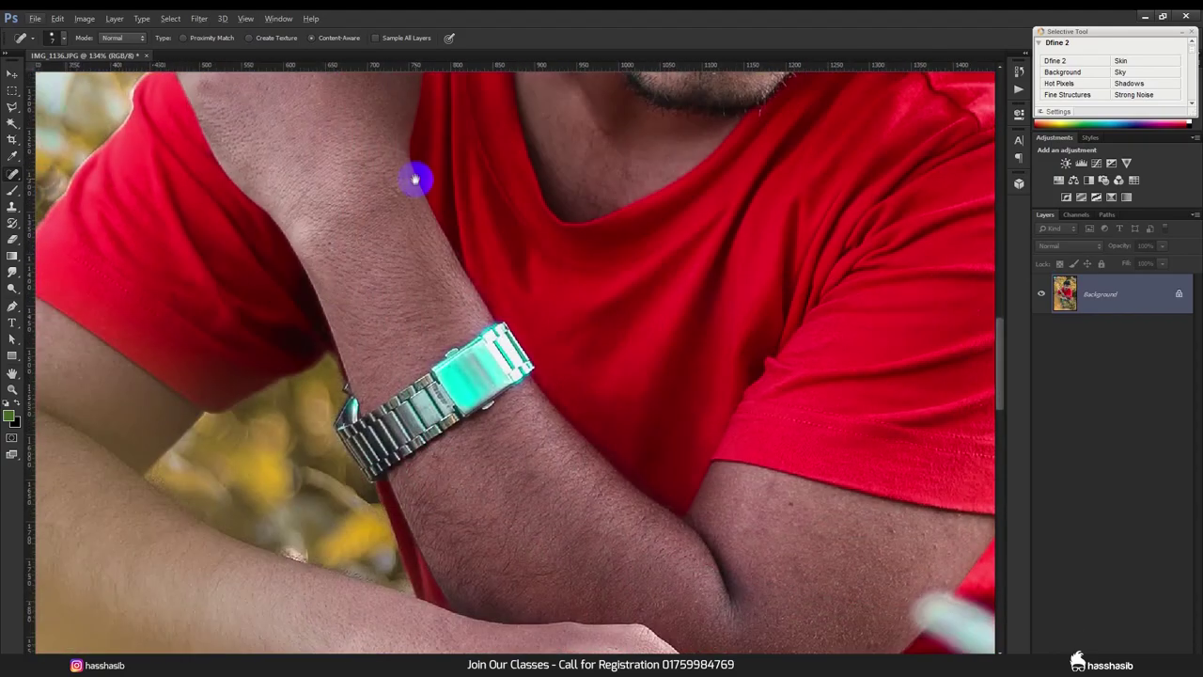
pyautogui.scroll(2, 891, 527)
pyautogui.scroll(1, 892, 526)
pyautogui.moveTo(892, 526); pyautogui.dragTo(755, 436)
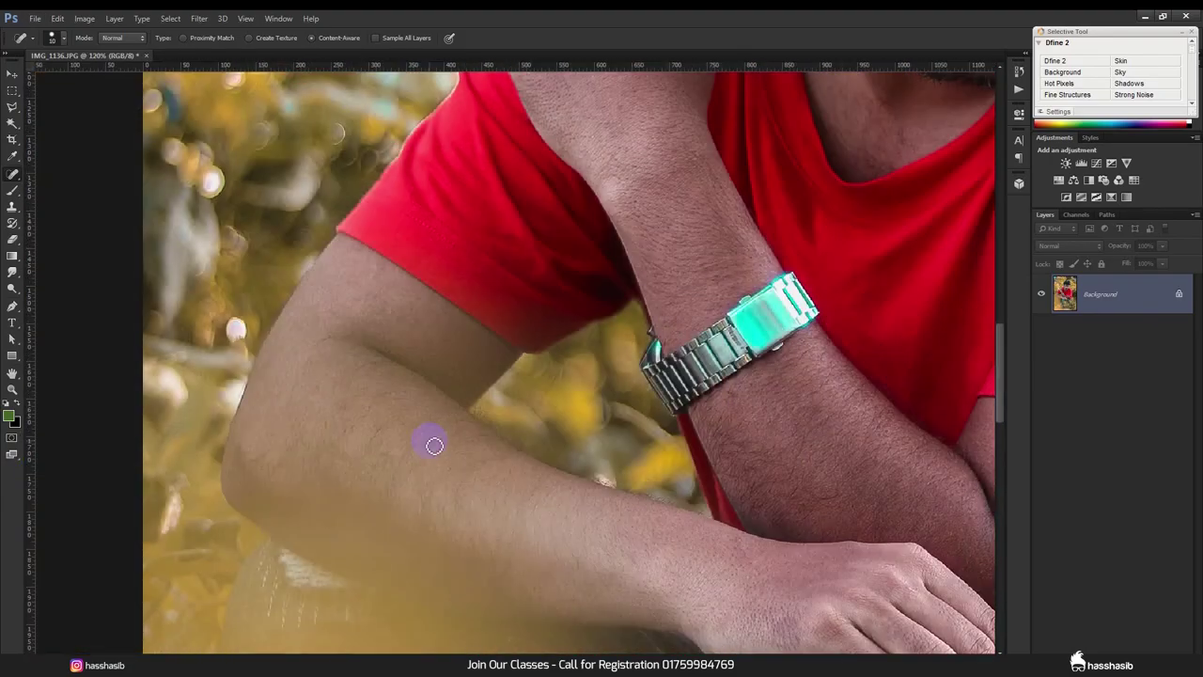
pyautogui.scroll(3, 744, 419)
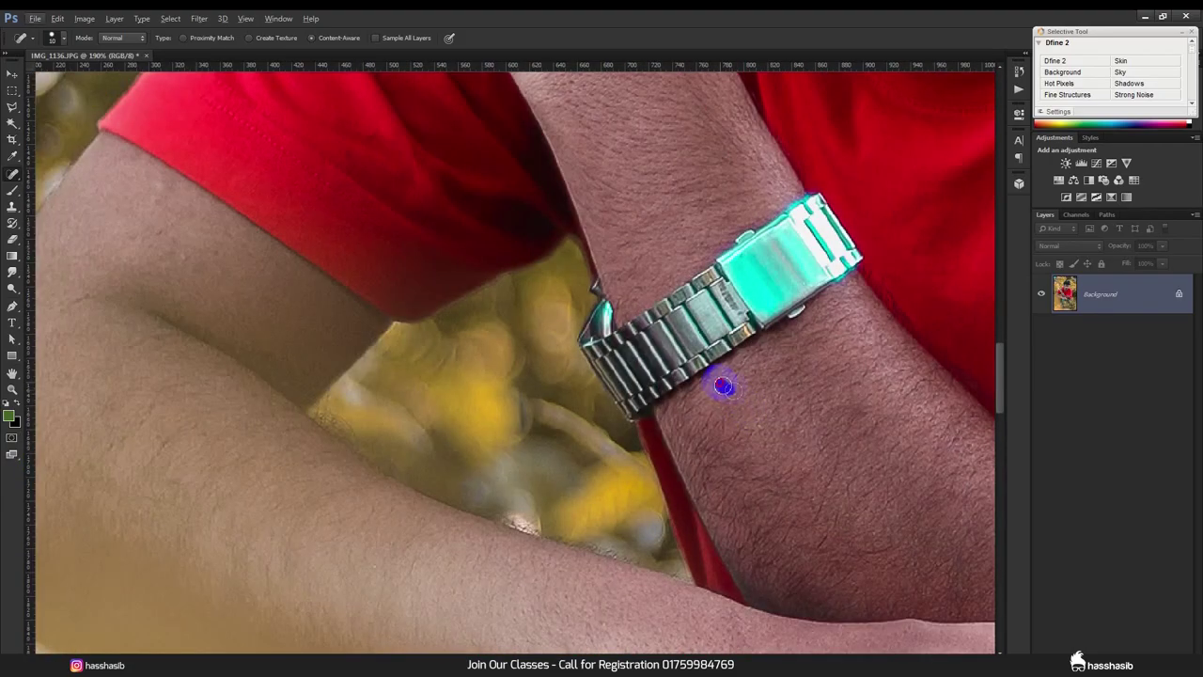
pyautogui.scroll(-5, 774, 414)
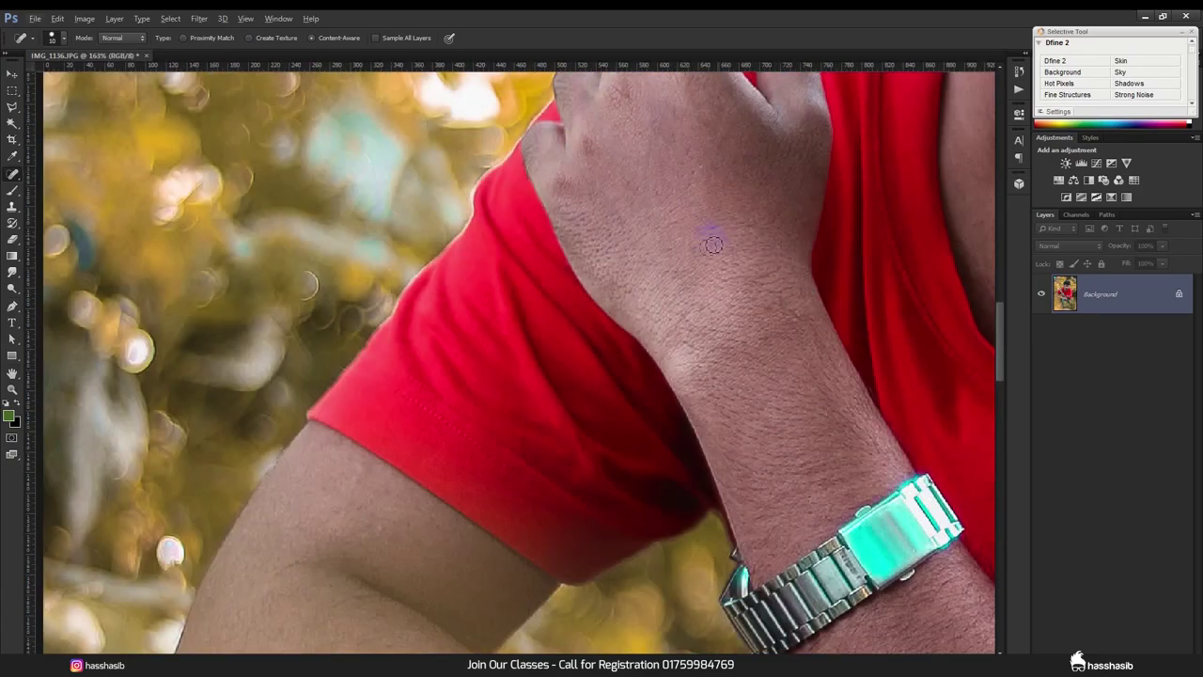
pyautogui.click(699, 170)
pyautogui.click(686, 142)
pyautogui.click(678, 111)
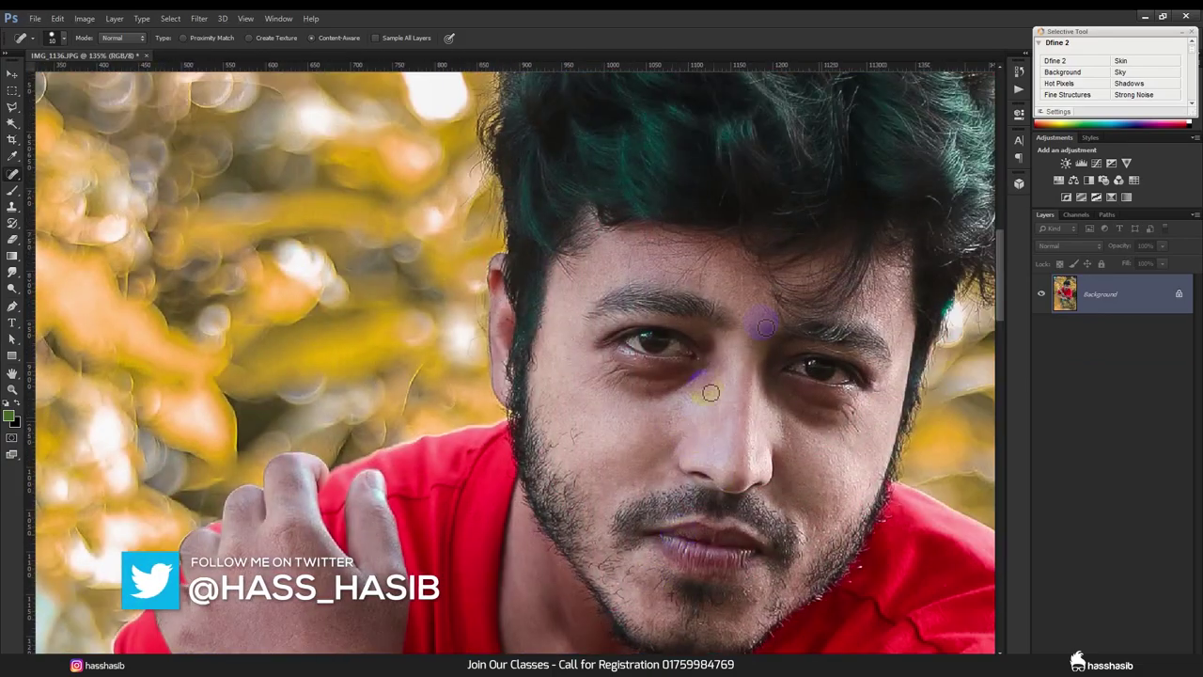
# Step: Heal two spots on the cheek beside the beard and smooth below the right eye
pyautogui.click(575, 442)
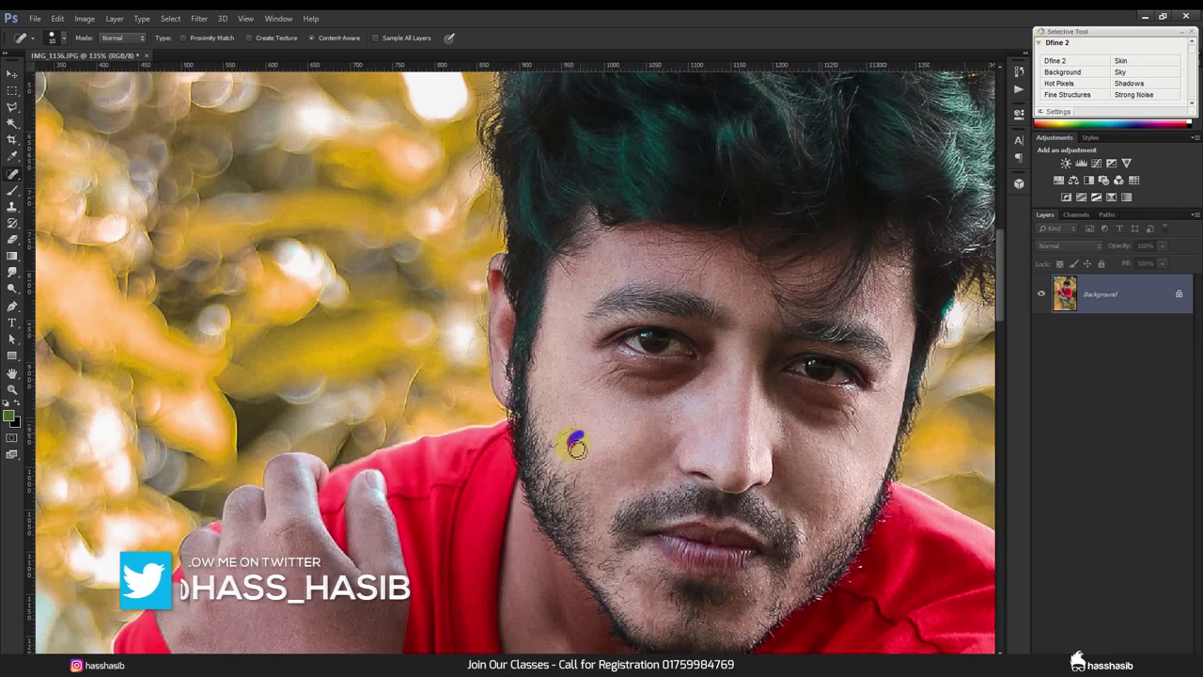
pyautogui.click(578, 426)
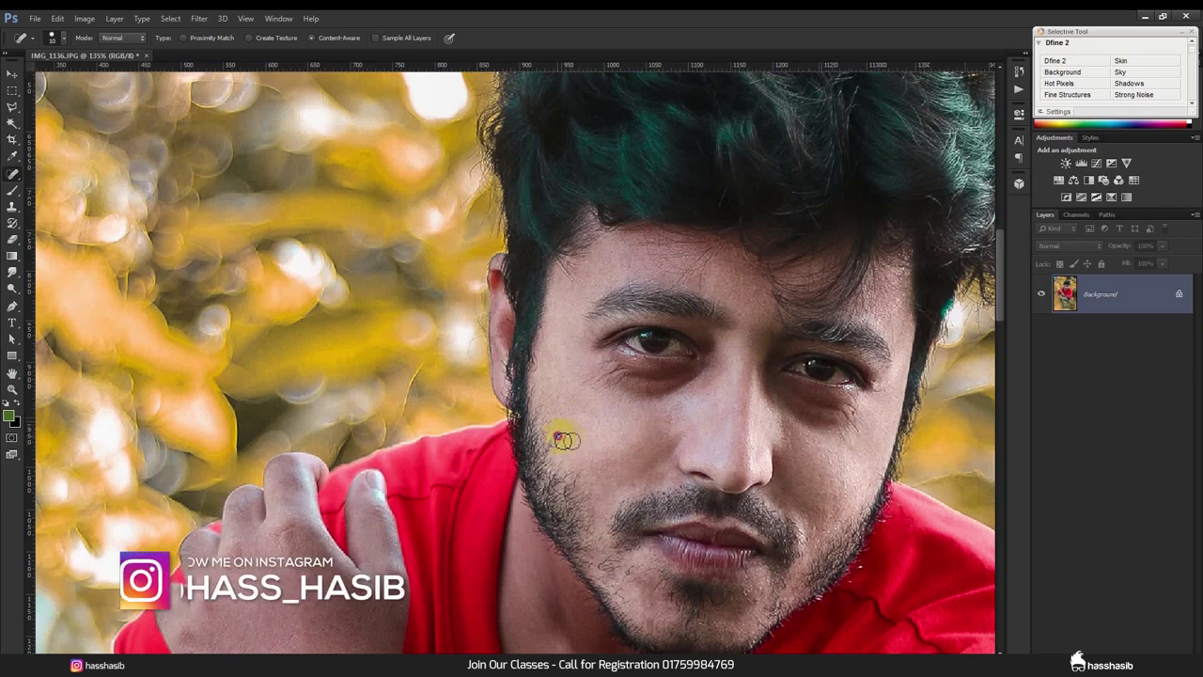
pyautogui.moveTo(846, 416); pyautogui.dragTo(862, 424)
pyautogui.scroll(-2, 638, 580)
pyautogui.scroll(-3, 624, 456)
pyautogui.scroll(-3, 630, 443)
pyautogui.scroll(-2, 628, 444)
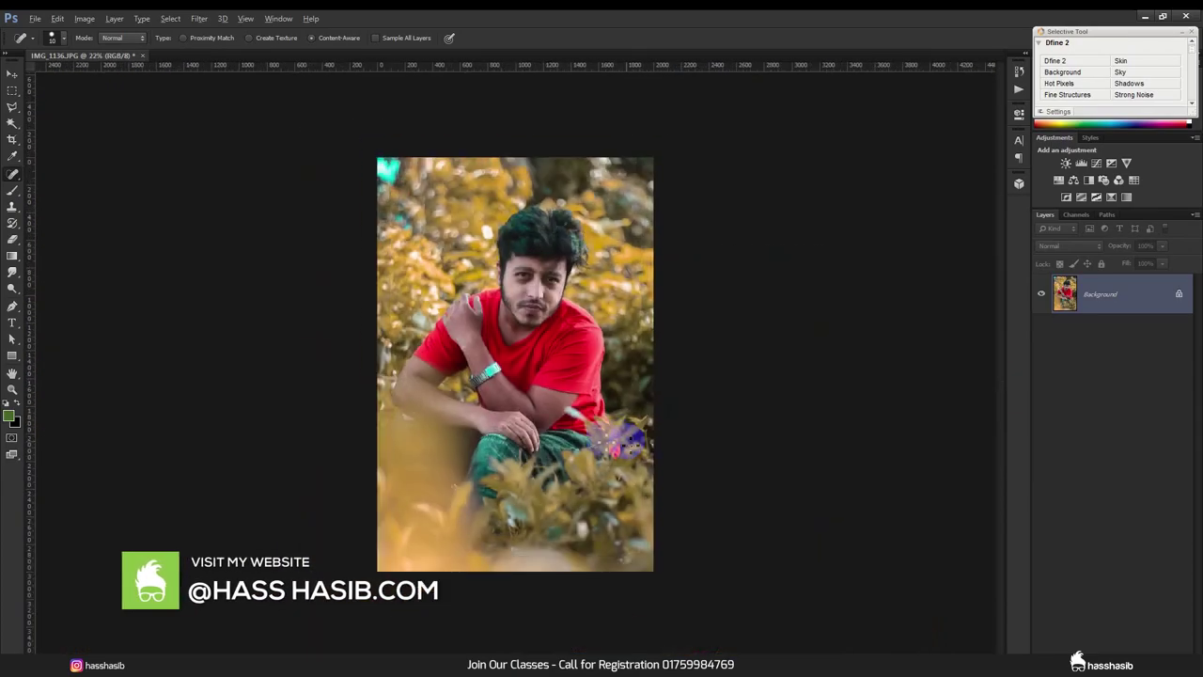
pyautogui.scroll(1, 628, 444)
# Step: Duplicate the Background layer twice
pyautogui.rightClick(1139, 301)
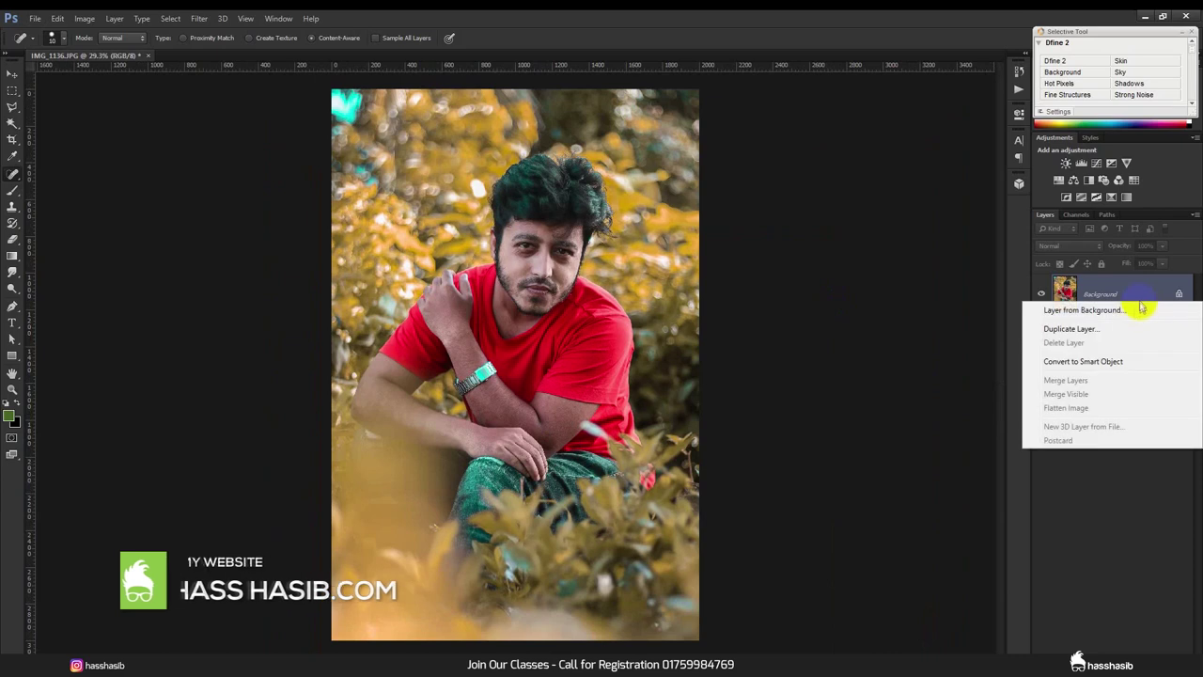
pyautogui.click(1106, 331)
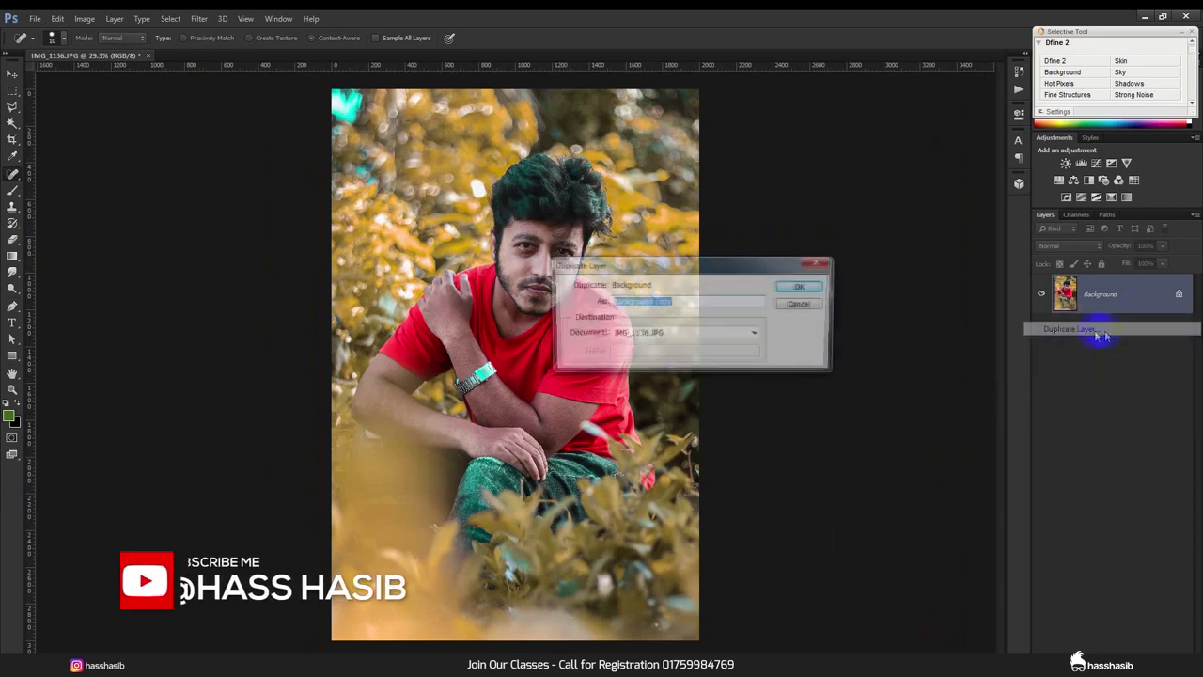
pyautogui.click(817, 291)
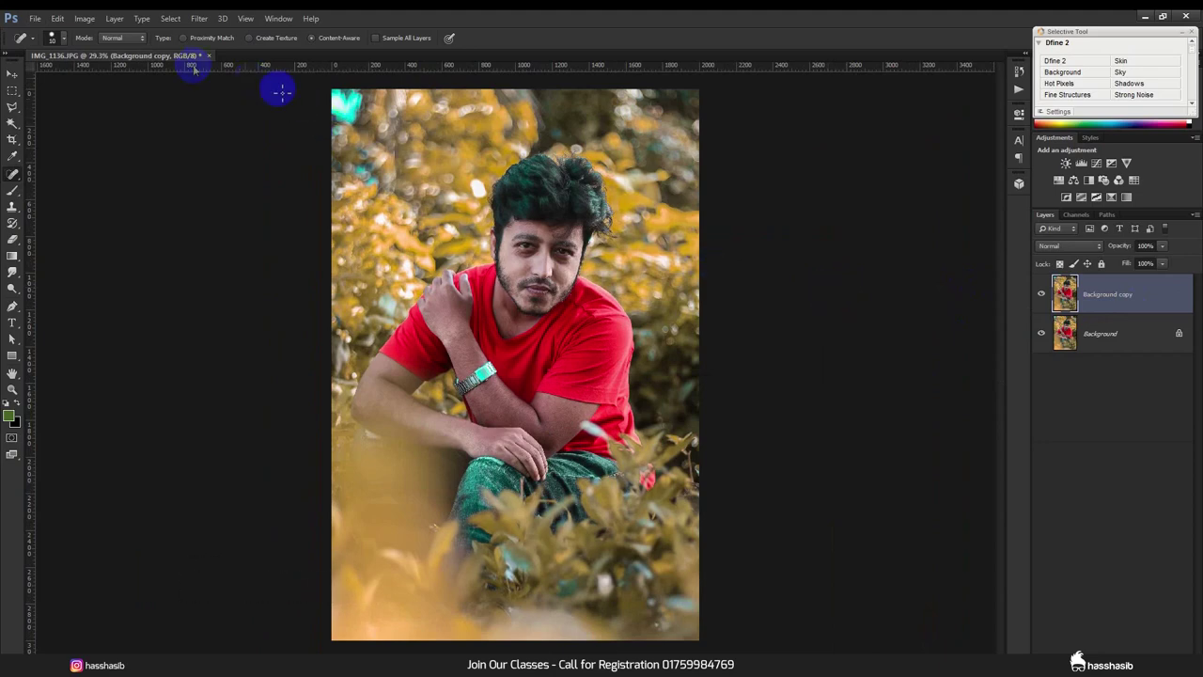
pyautogui.rightClick(1128, 299)
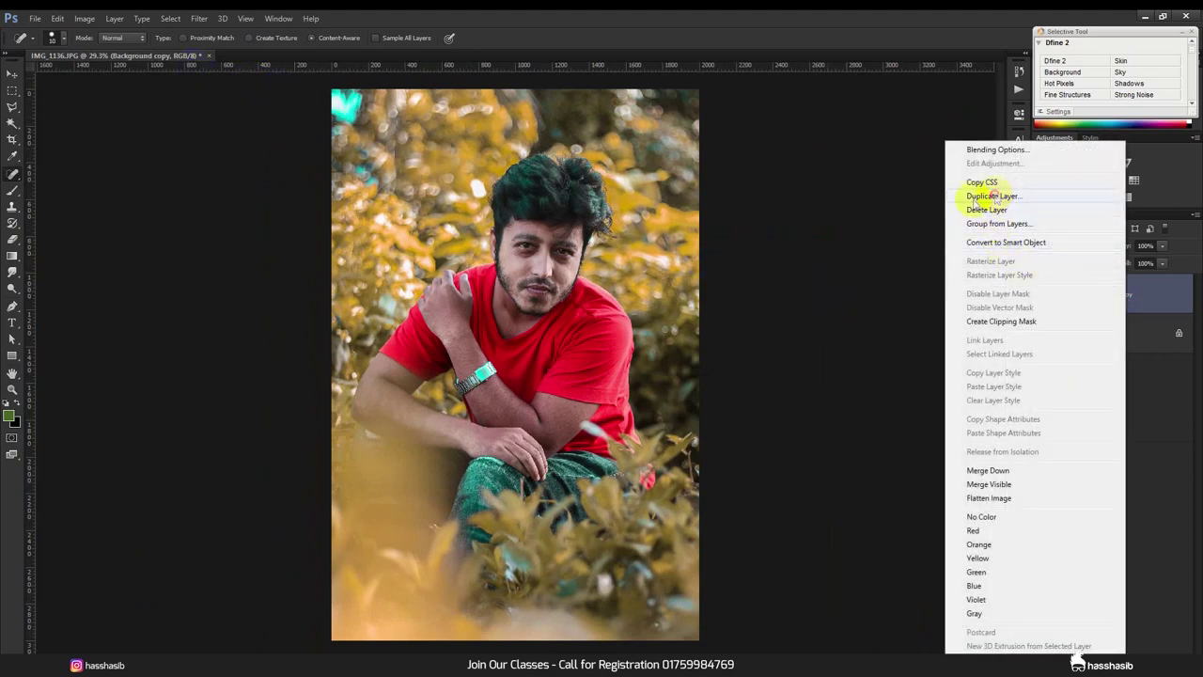
pyautogui.click(989, 196)
pyautogui.click(814, 286)
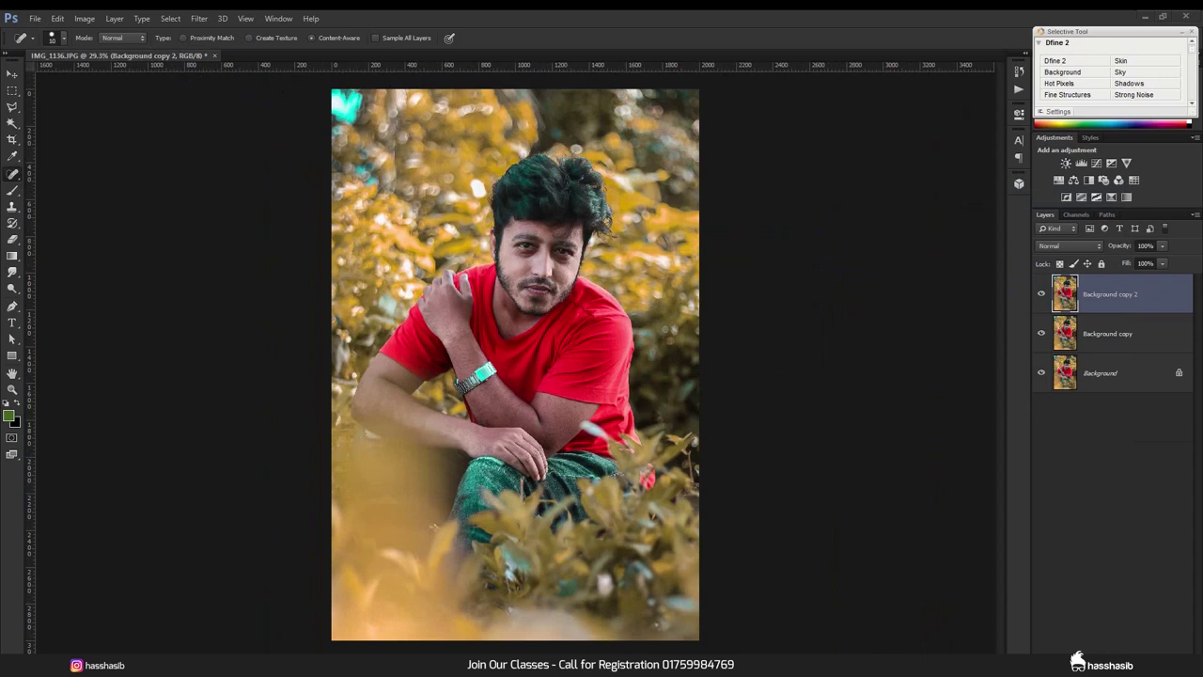
# Step: Rename the copies Blur and Sharp, then select the Blur layer for editing
pyautogui.doubleClick(1109, 334)
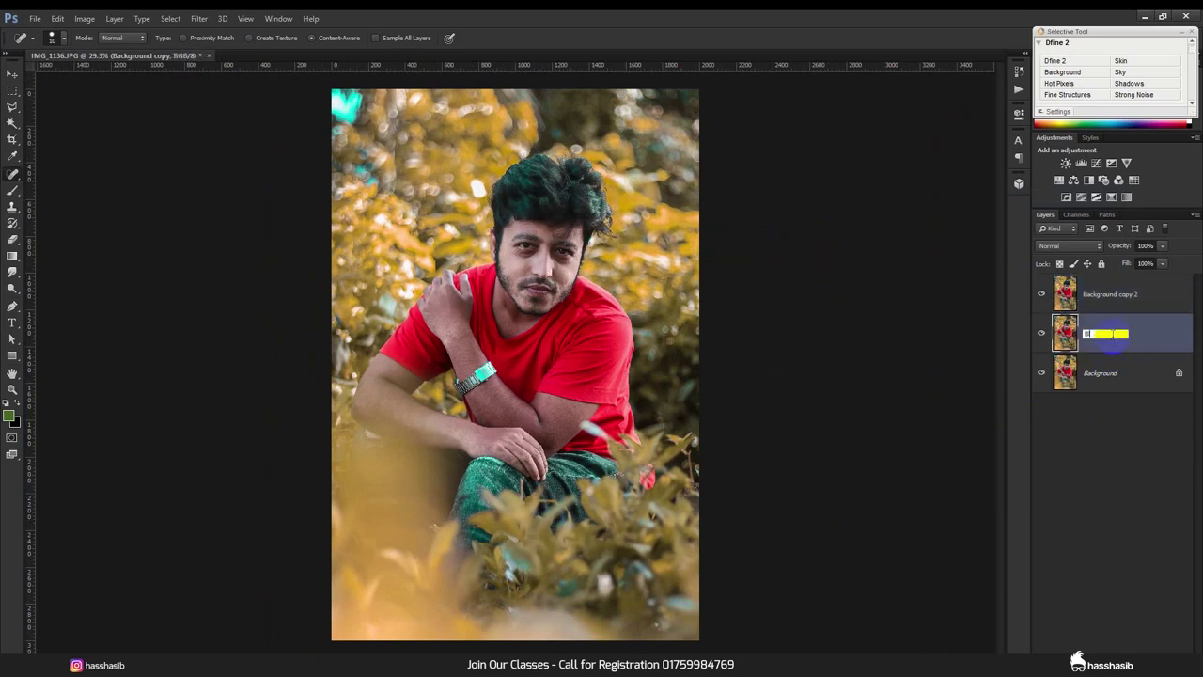
pyautogui.click(1121, 299)
pyautogui.doubleClick(1117, 294)
pyautogui.write('Sharp')
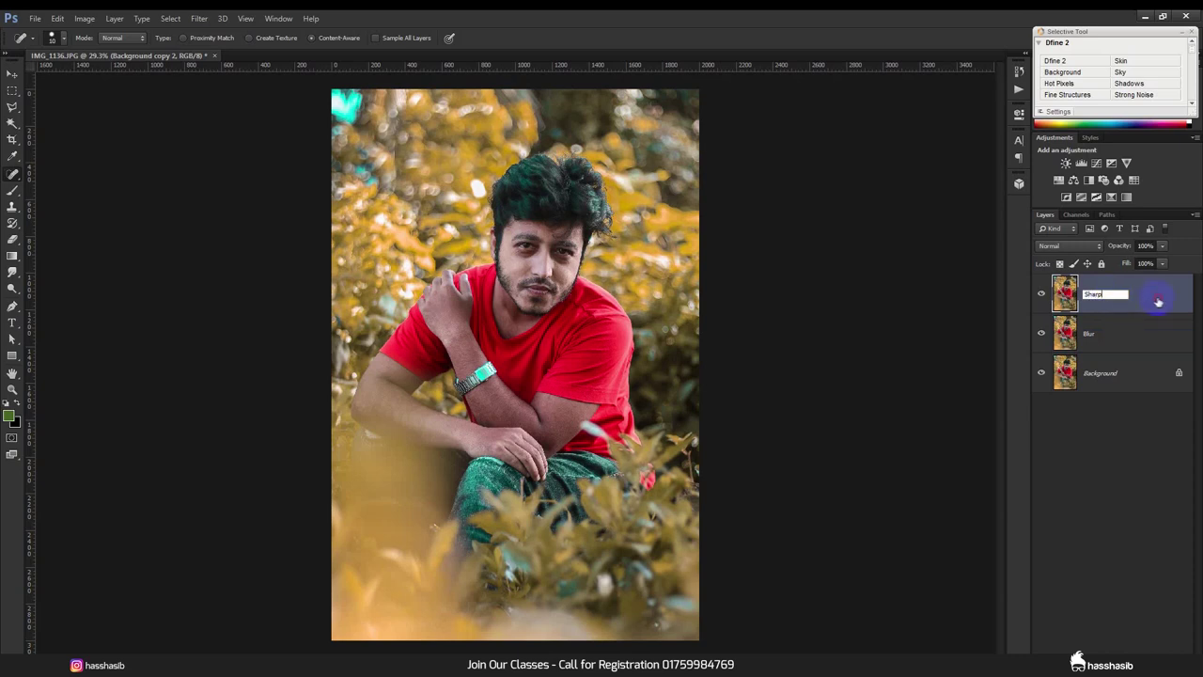
pyautogui.click(1158, 301)
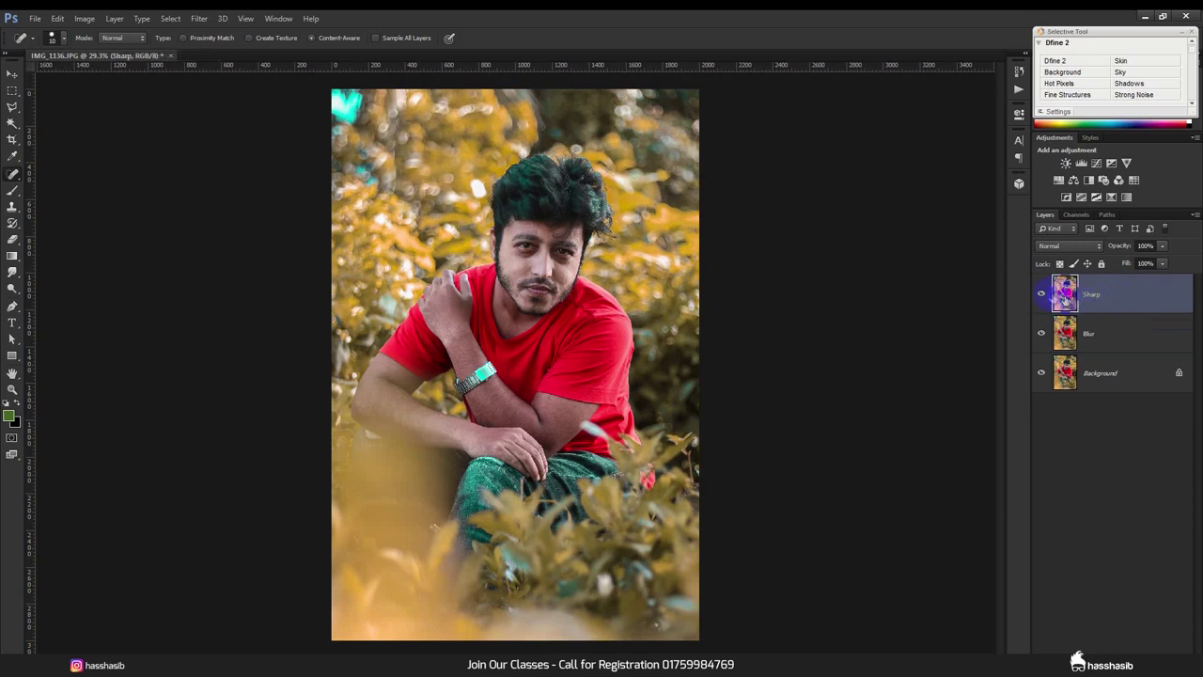
pyautogui.click(1070, 338)
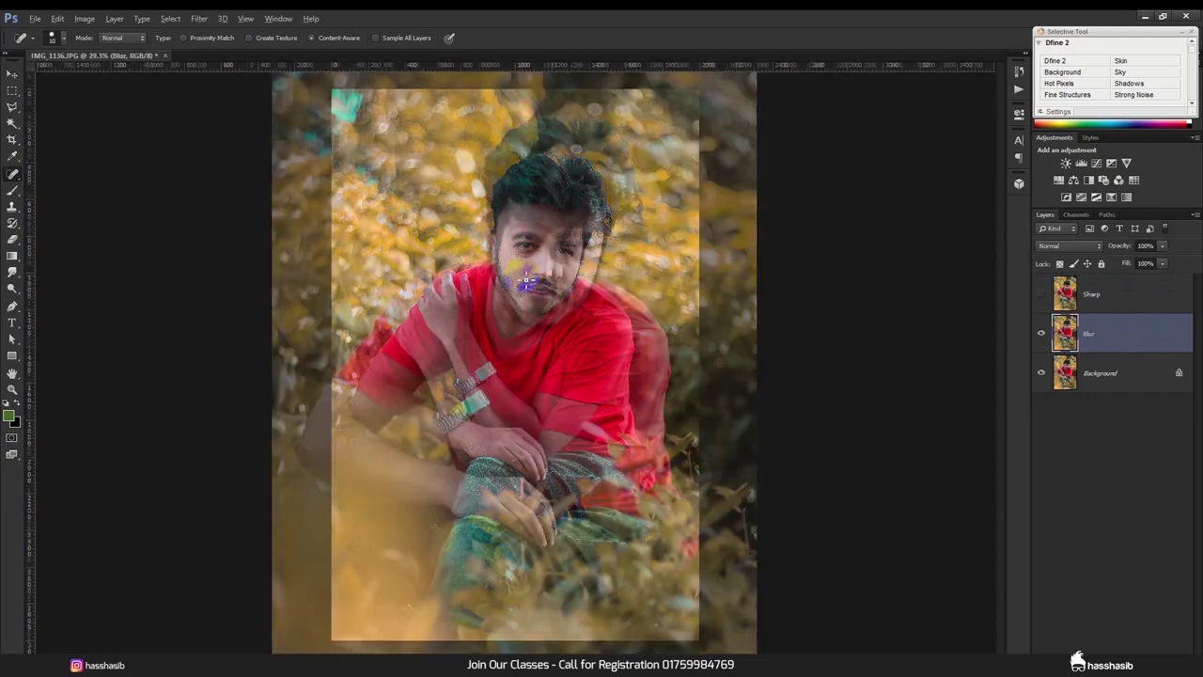
# Step: Apply a 2.8-pixel Gaussian Blur to the Blur layer
pyautogui.scroll(5, 574, 246)
pyautogui.scroll(1, 573, 247)
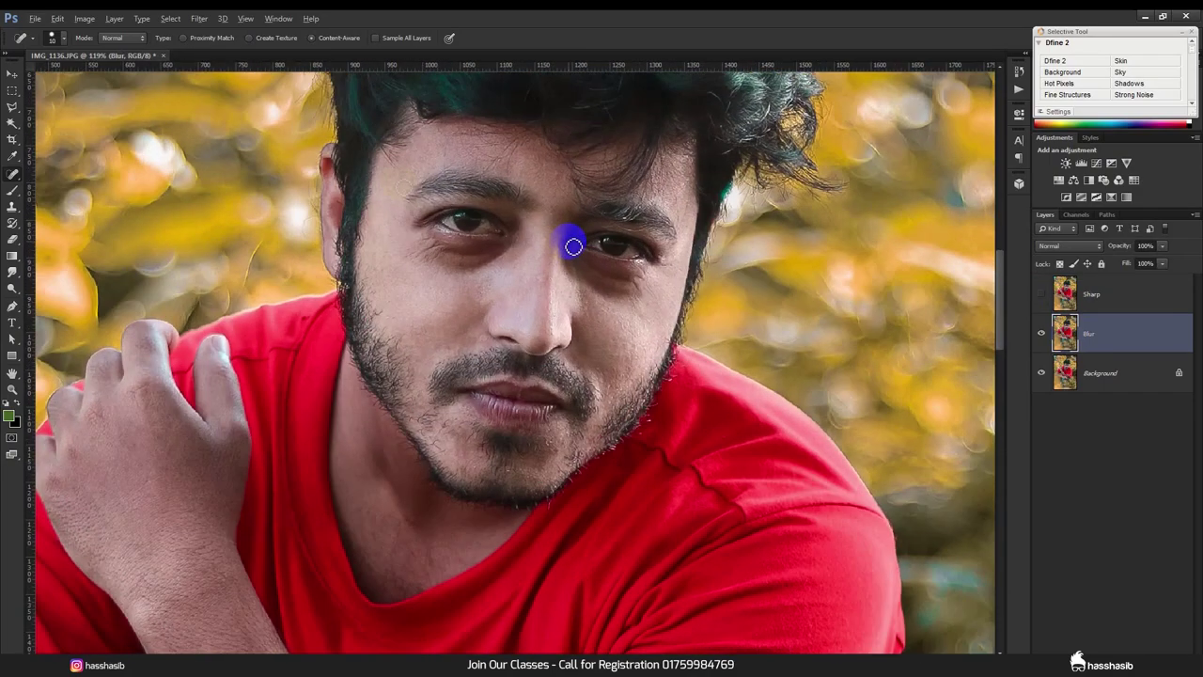
pyautogui.click(199, 18)
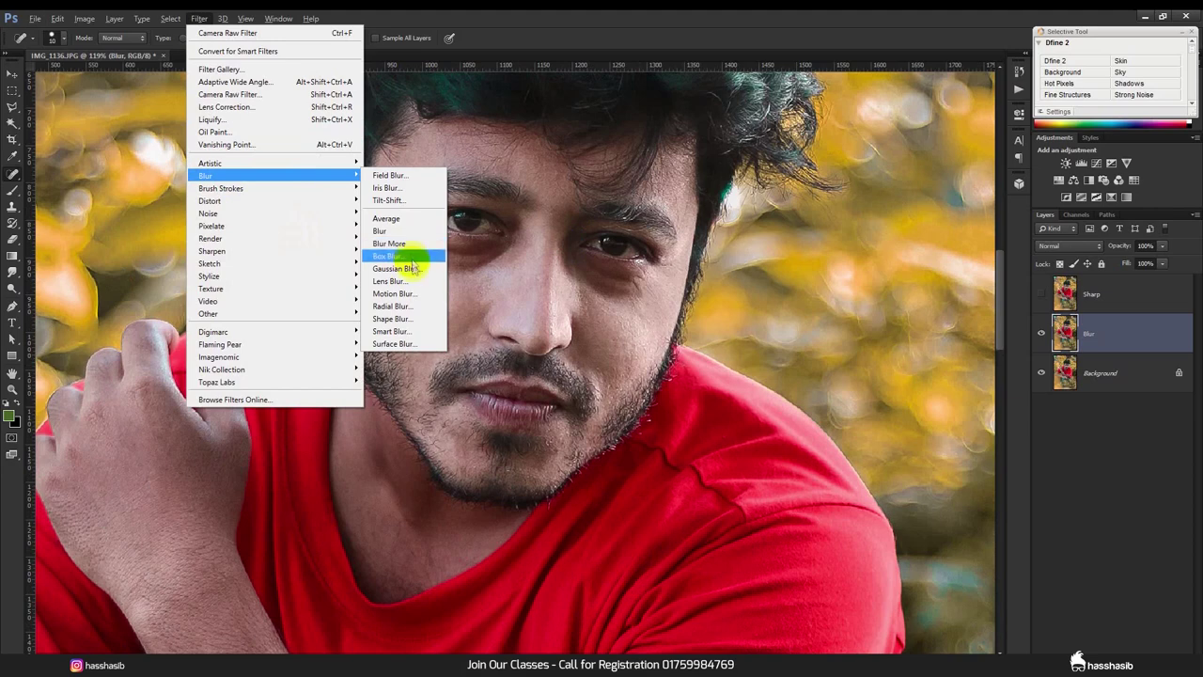
pyautogui.moveTo(245, 176)
pyautogui.click(405, 258)
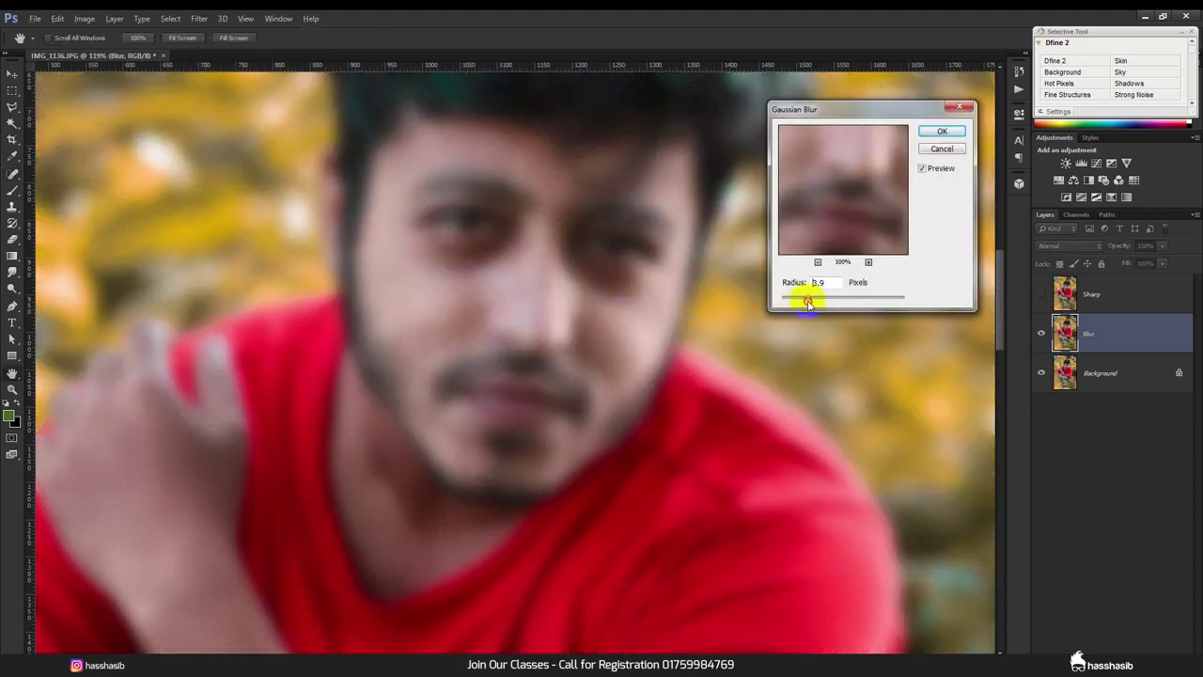
pyautogui.moveTo(905, 250); pyautogui.dragTo(860, 240)
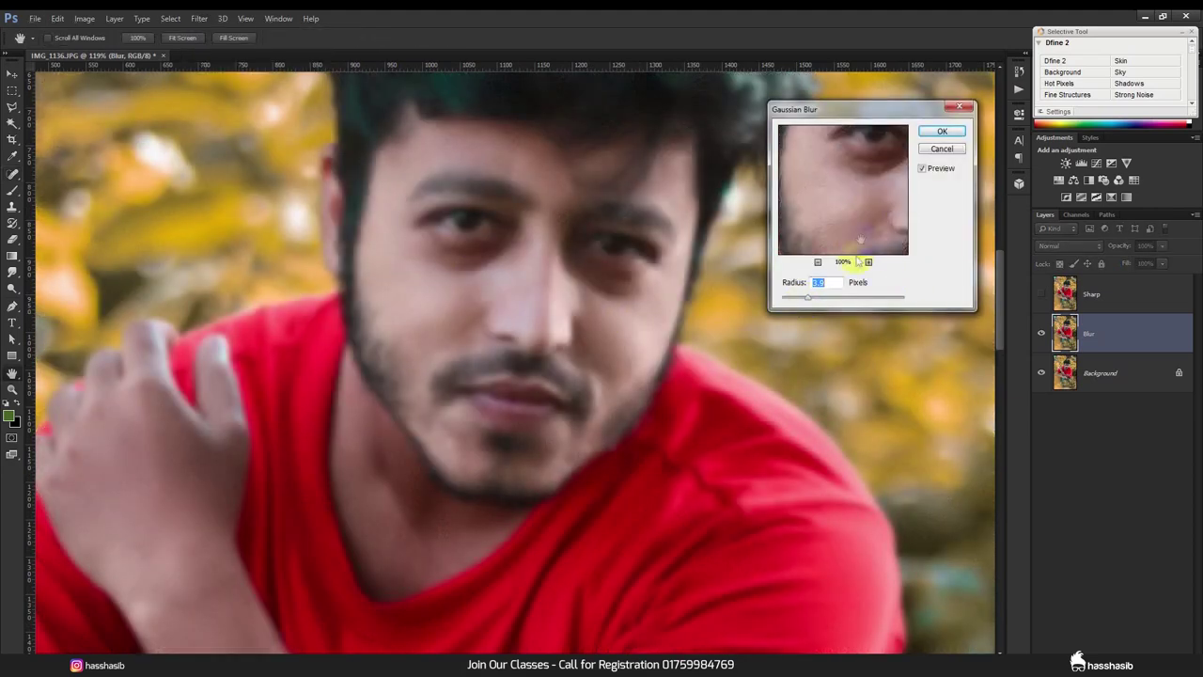
pyautogui.moveTo(807, 297); pyautogui.dragTo(801, 301)
pyautogui.click(942, 131)
# Step: Select the Sharp layer and make it visible again
pyautogui.press('j')
pyautogui.click(1064, 297)
pyautogui.click(1043, 298)
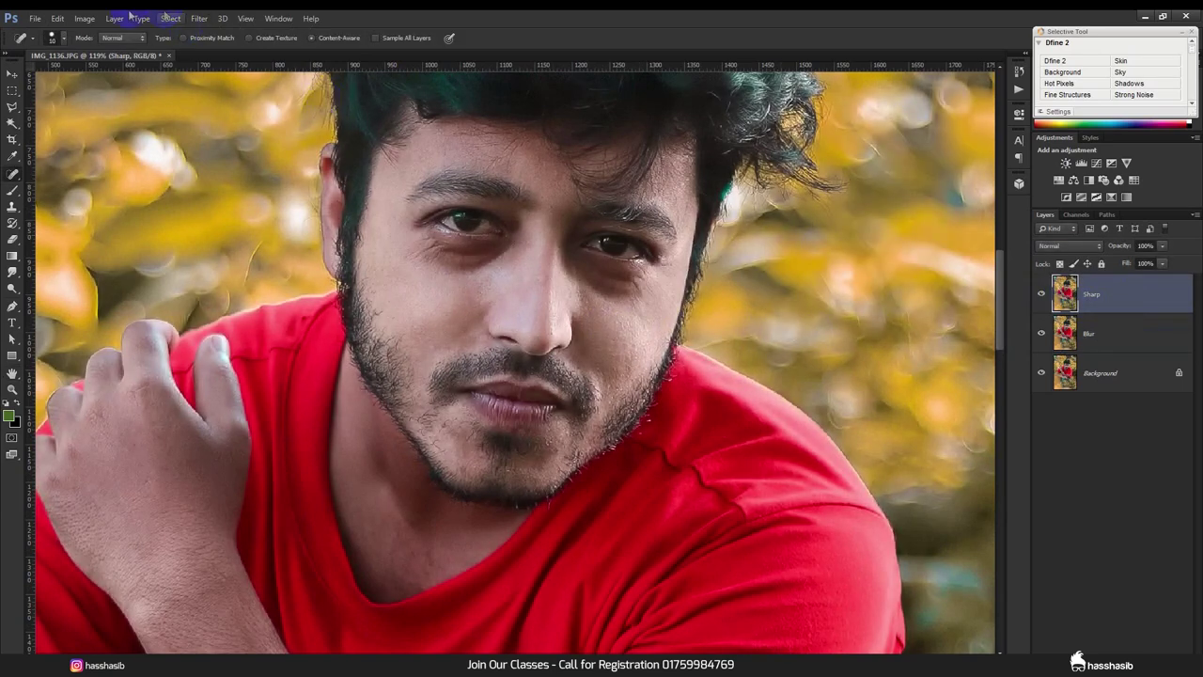
# Step: Apply Image onto Sharp: source layer Blur, Subtract blending, Scale 2, Offset 128
pyautogui.click(85, 19)
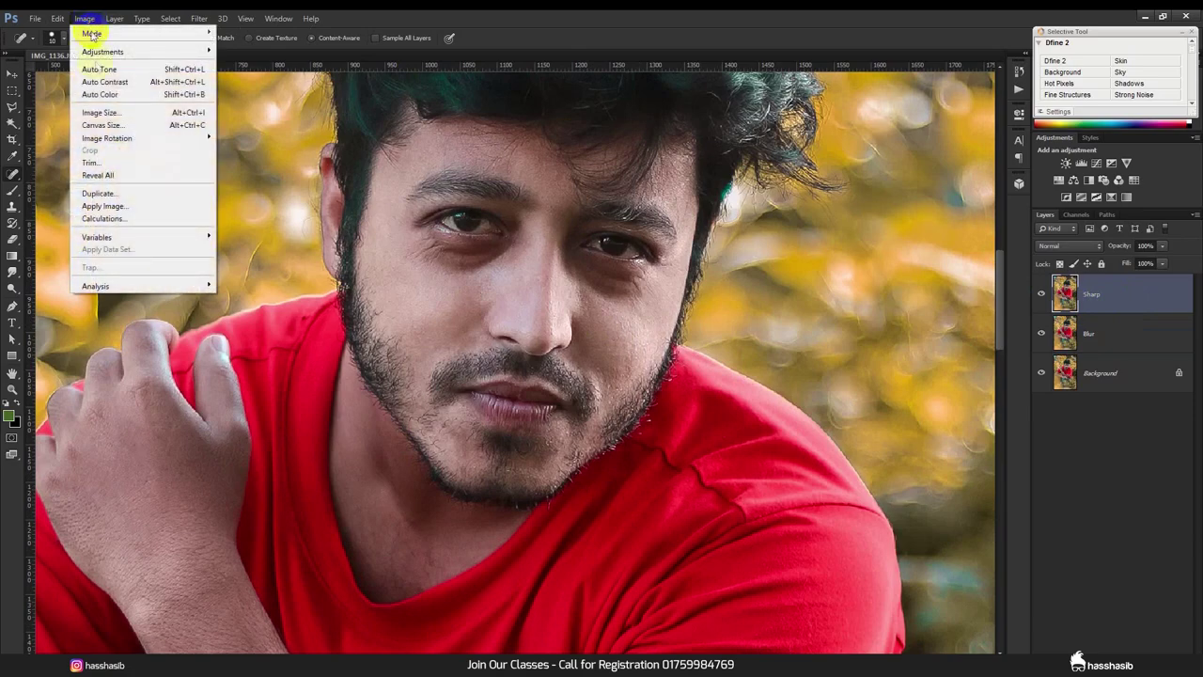
pyautogui.click(105, 206)
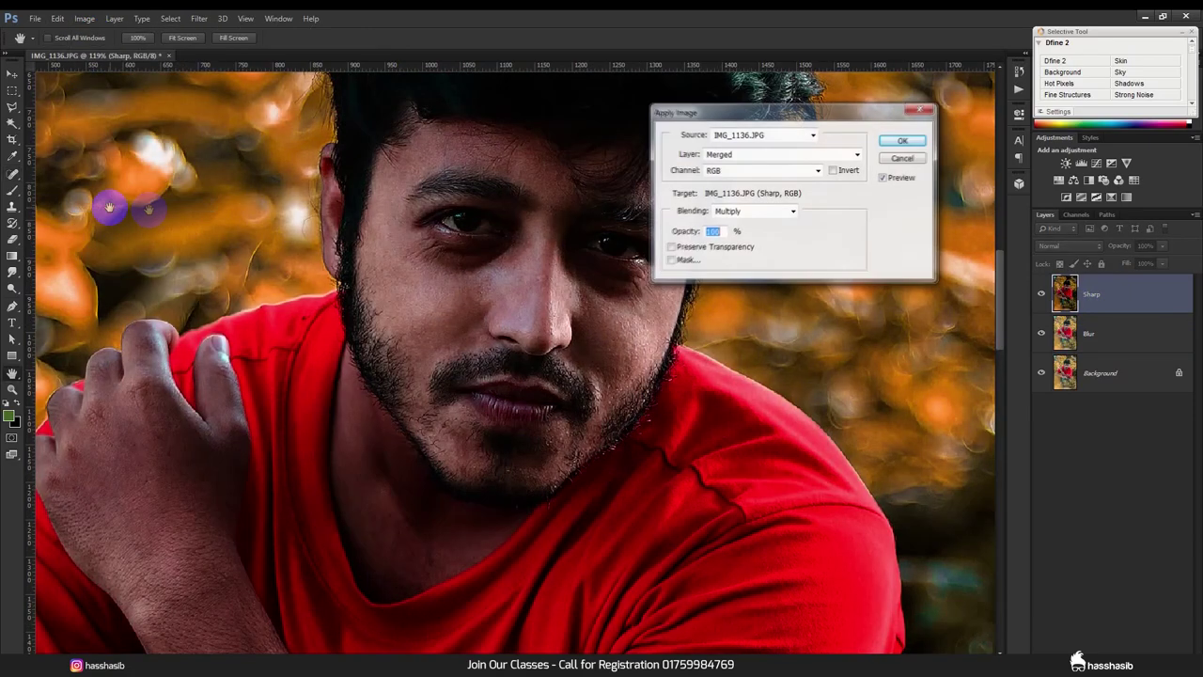
pyautogui.click(720, 154)
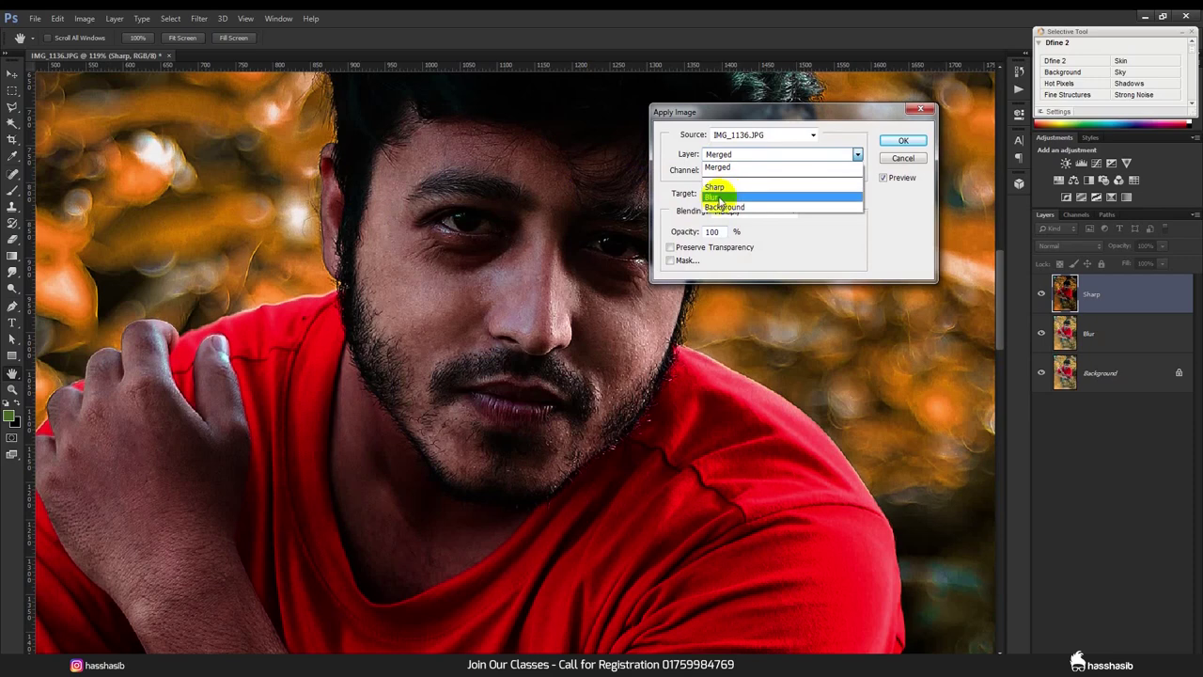
pyautogui.click(718, 198)
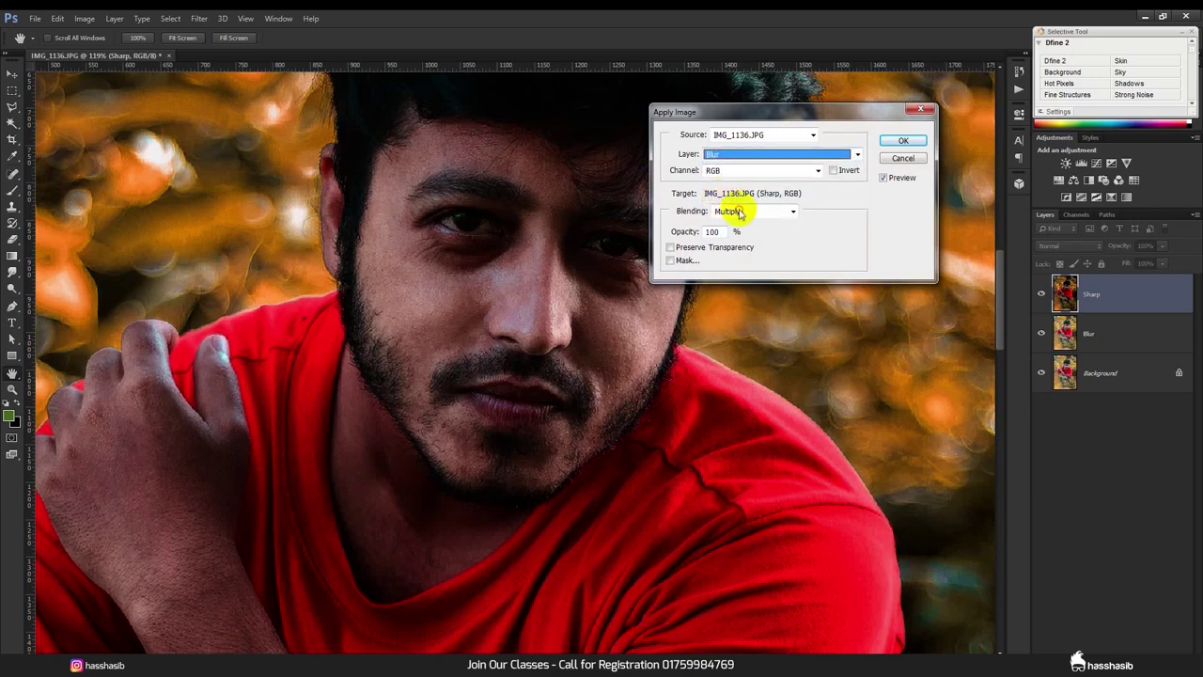
pyautogui.click(740, 213)
pyautogui.click(743, 456)
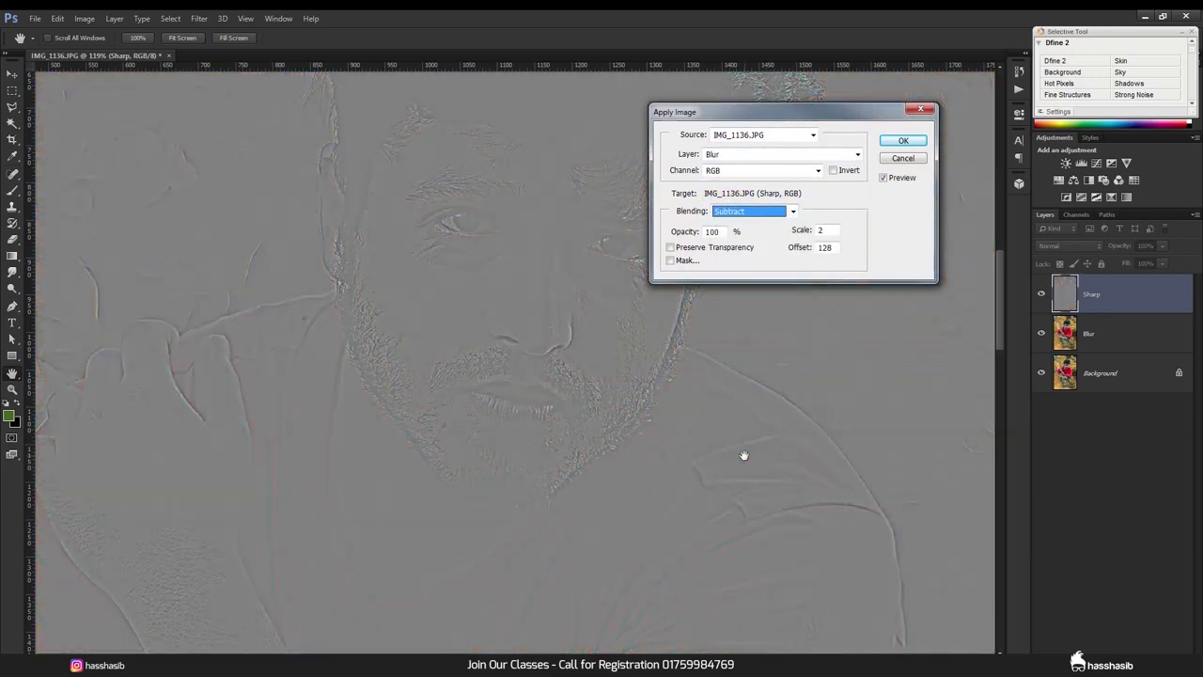
pyautogui.doubleClick(824, 247)
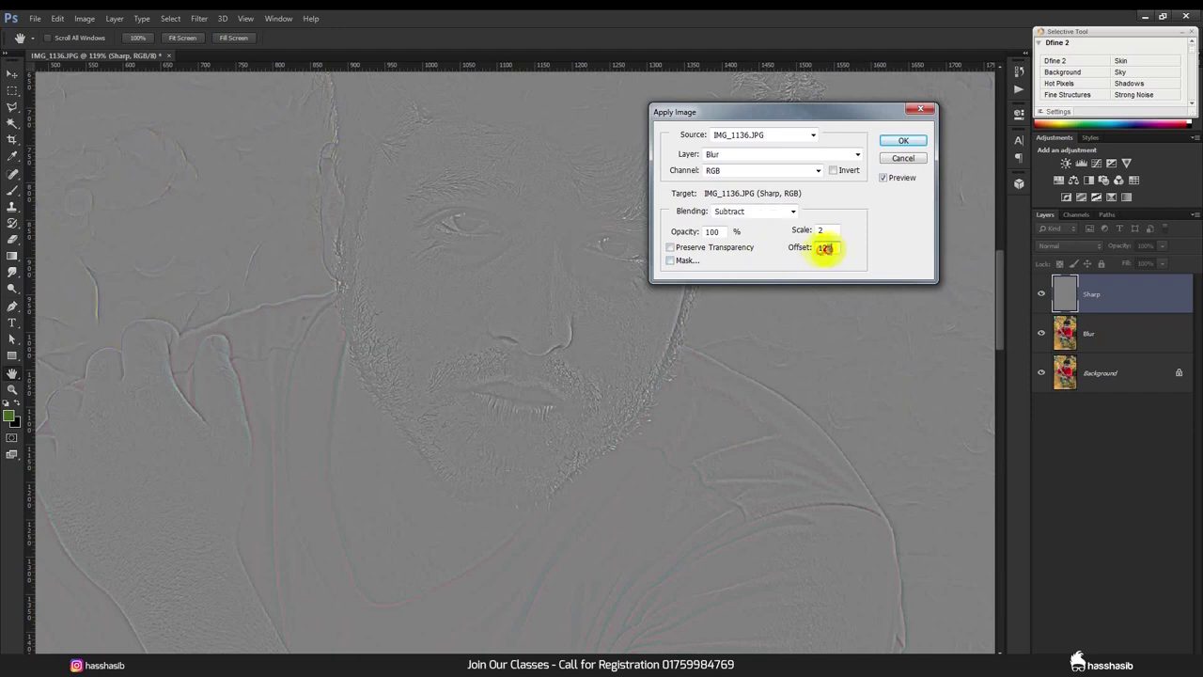
pyautogui.click(903, 141)
# Step: Set the Sharp layer's blend mode to Linear Light
pyautogui.press('j')
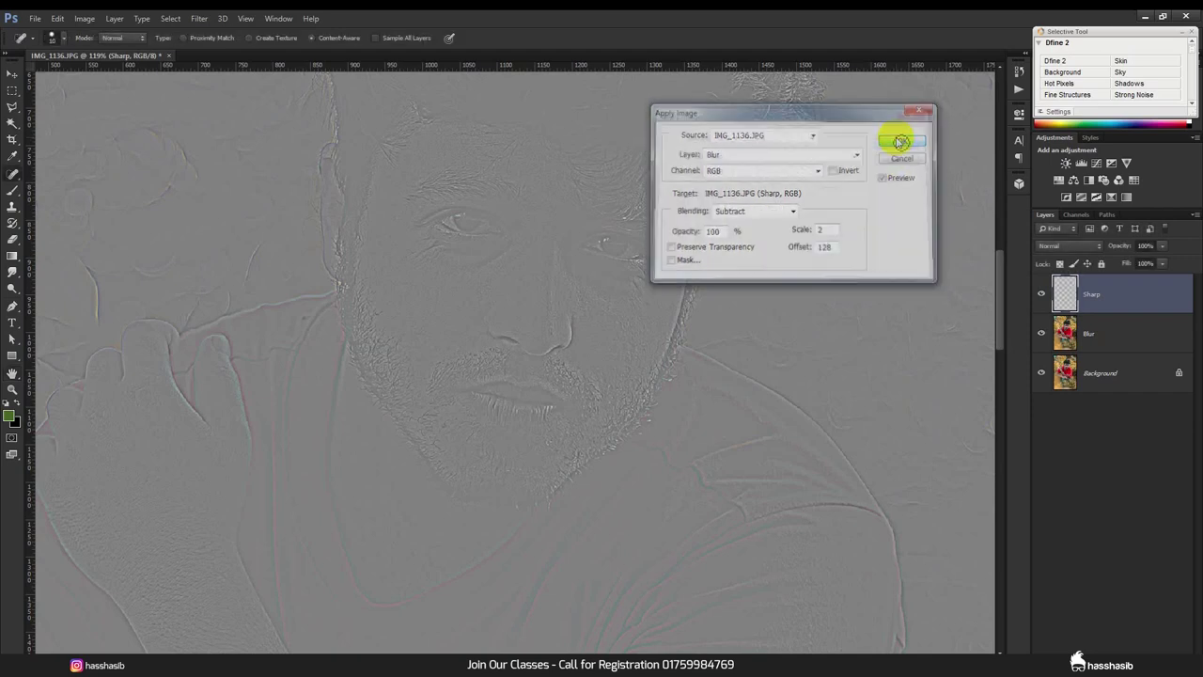
pyautogui.click(1069, 245)
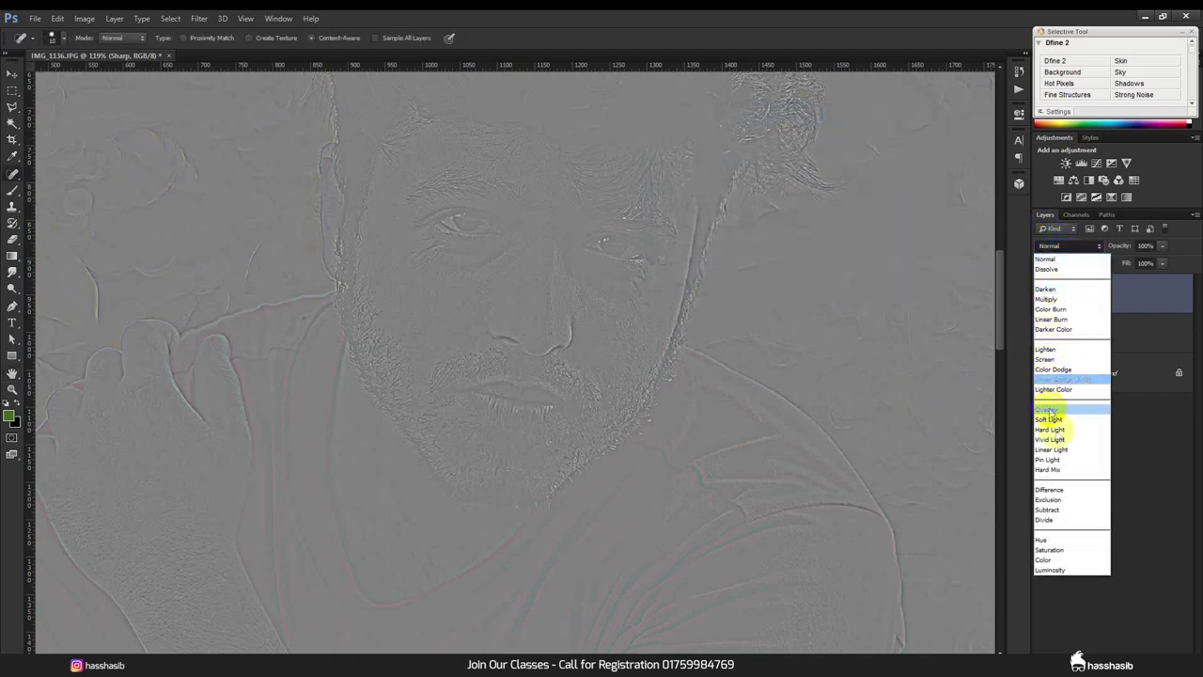
pyautogui.click(1063, 453)
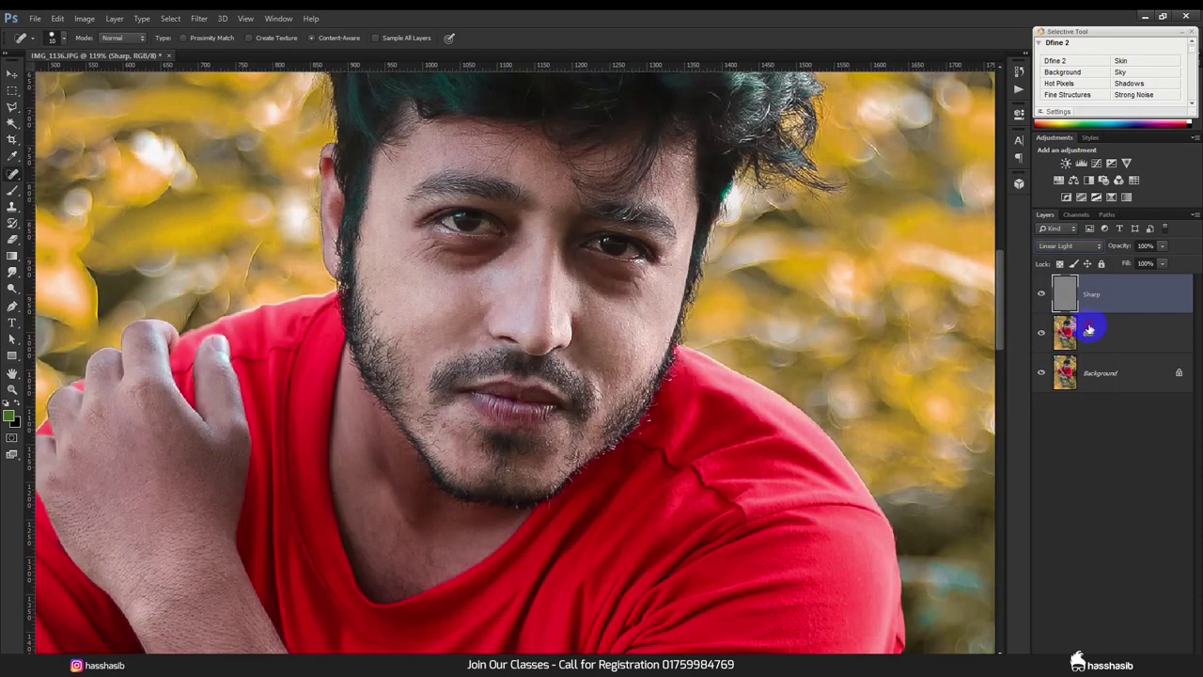
# Step: On the Blur layer, lasso the forehead with a 30 px feather
pyautogui.click(1089, 329)
pyautogui.click(11, 106)
pyautogui.click(69, 106)
pyautogui.scroll(3, 273, 132)
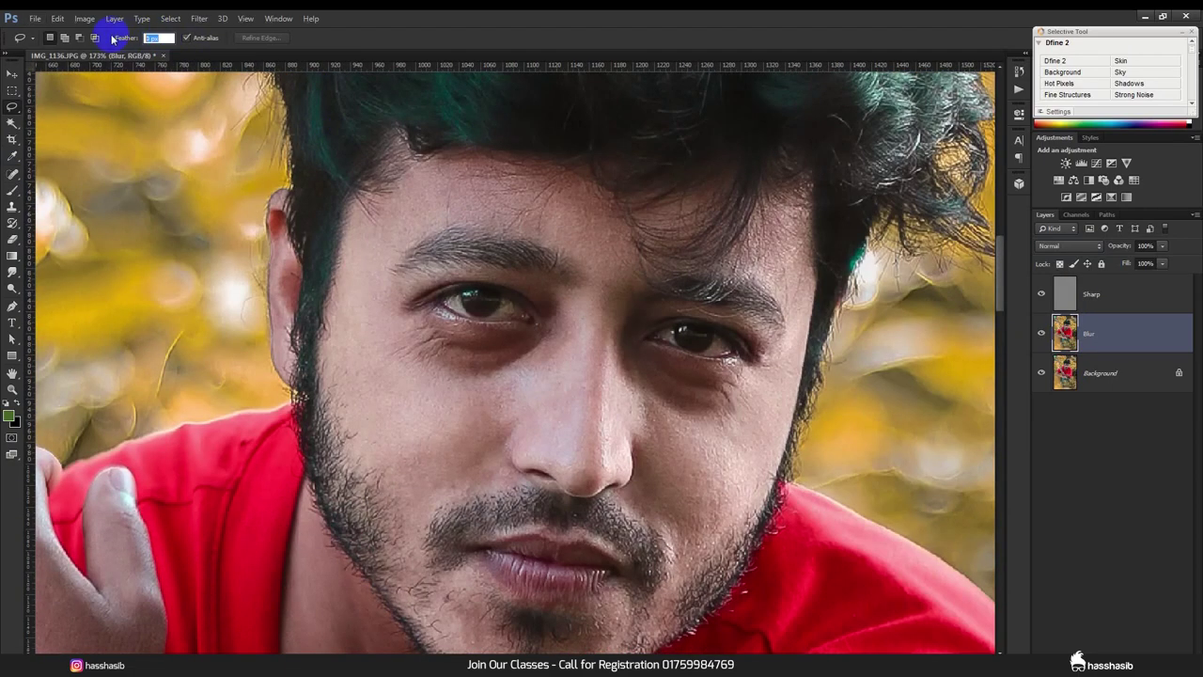
pyautogui.write('30')
pyautogui.click(347, 215)
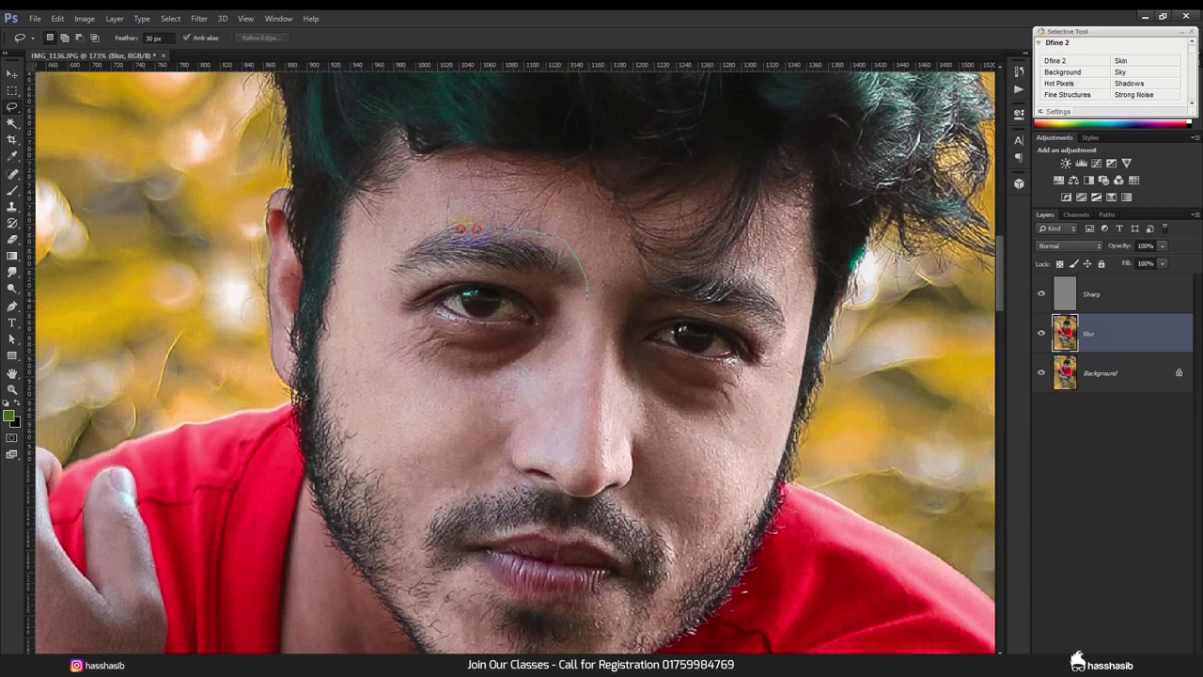
pyautogui.moveTo(400, 171)
pyautogui.mouseDown()
pyautogui.moveTo(483, 147)
pyautogui.moveTo(558, 166)
pyautogui.moveTo(615, 204)
pyautogui.moveTo(638, 266)
pyautogui.moveTo(606, 308)
pyautogui.mouseUp()
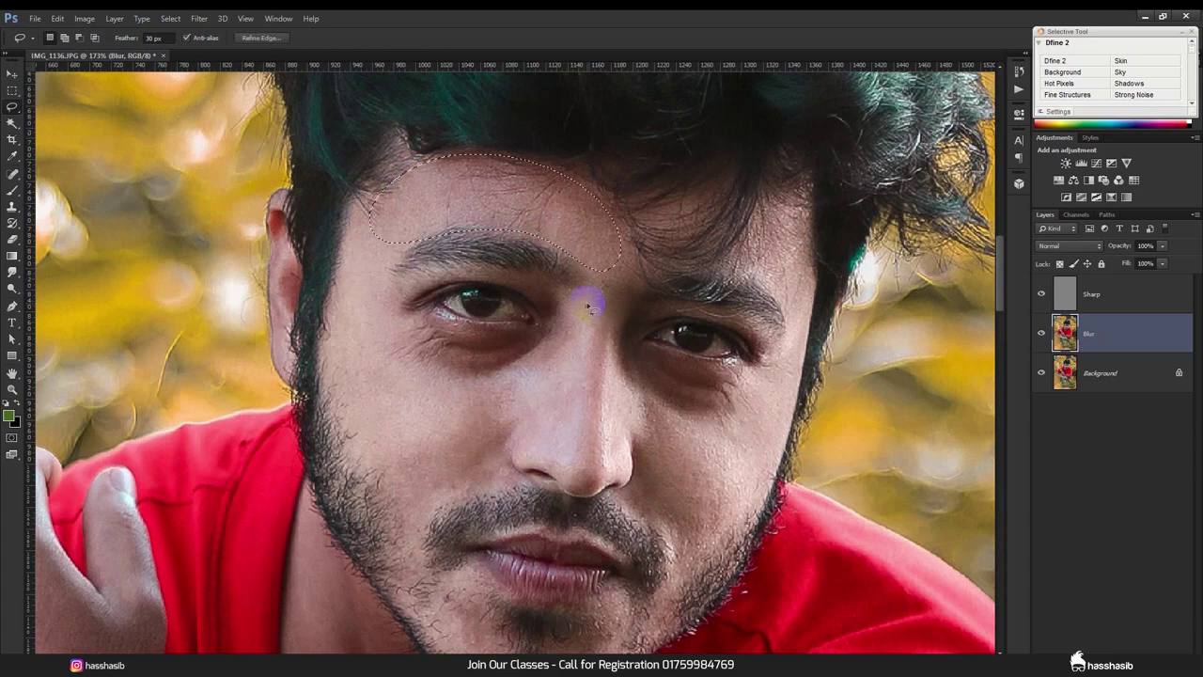
# Step: Gaussian-blur the forehead selection, deselect, and begin lassoing the left cheek under the eye
pyautogui.click(197, 19)
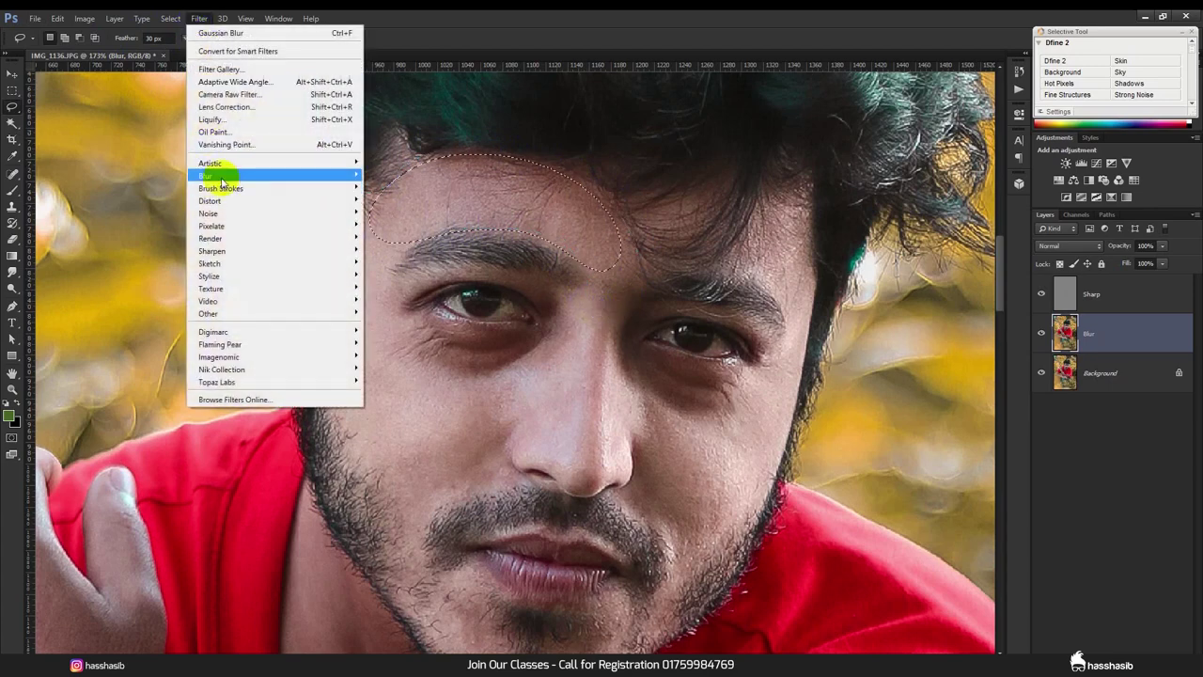
pyautogui.click(408, 269)
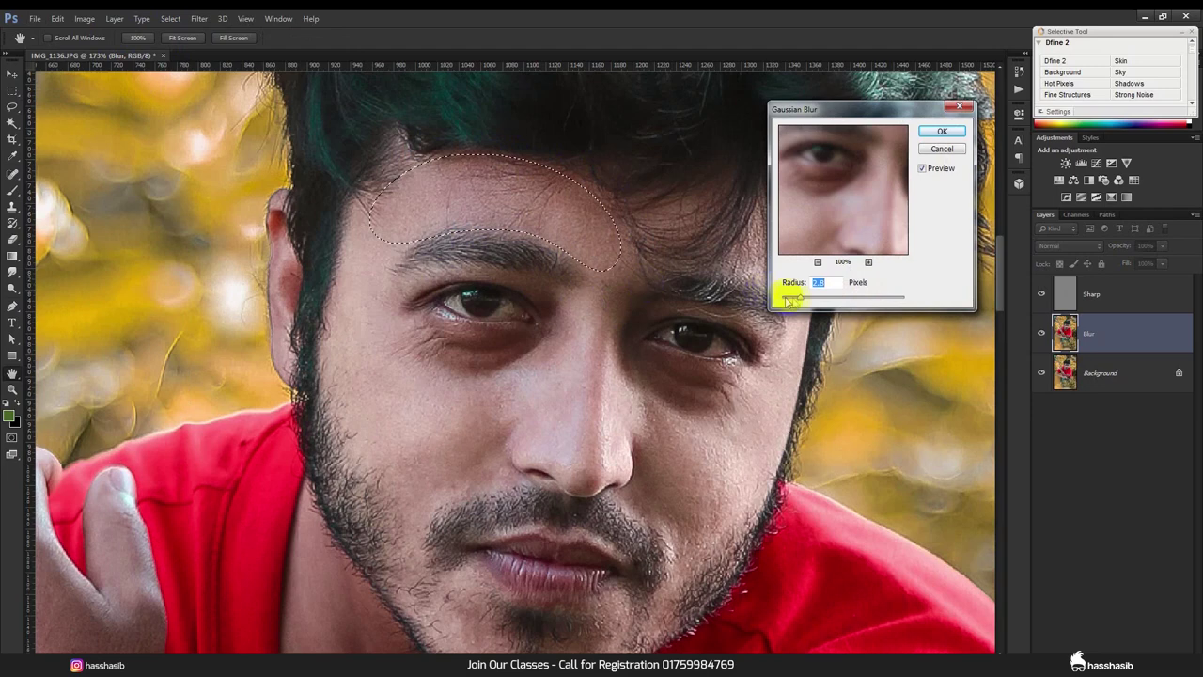
pyautogui.moveTo(802, 300); pyautogui.dragTo(829, 298)
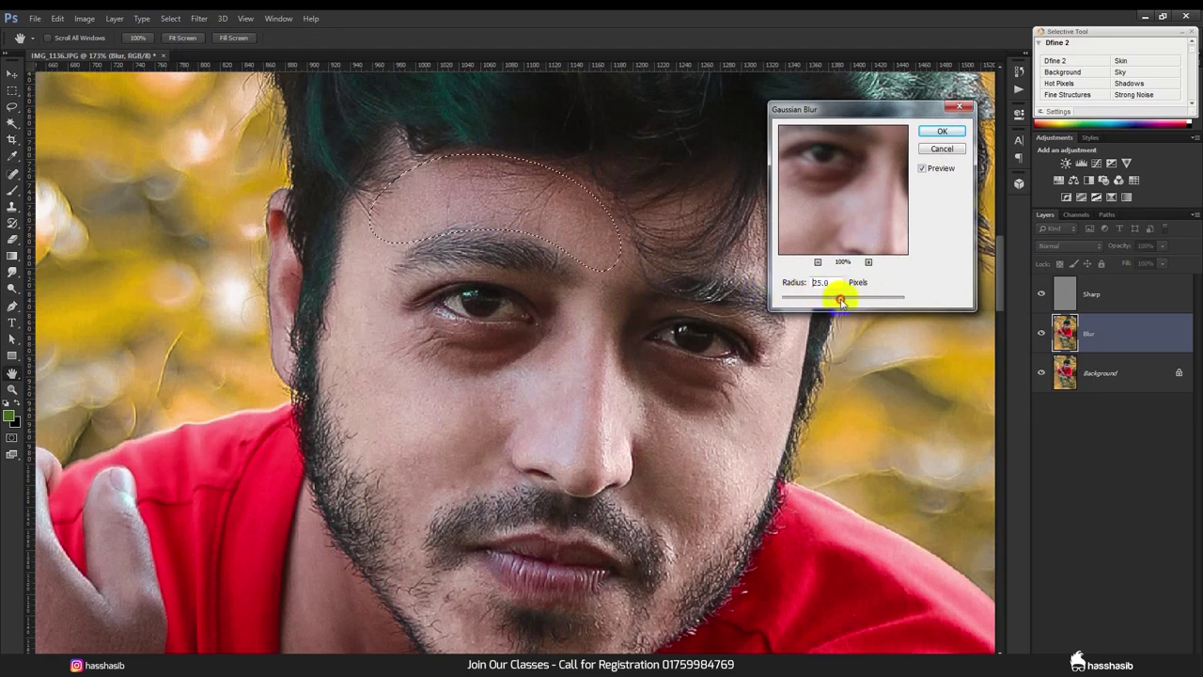
pyautogui.moveTo(841, 300); pyautogui.dragTo(829, 299)
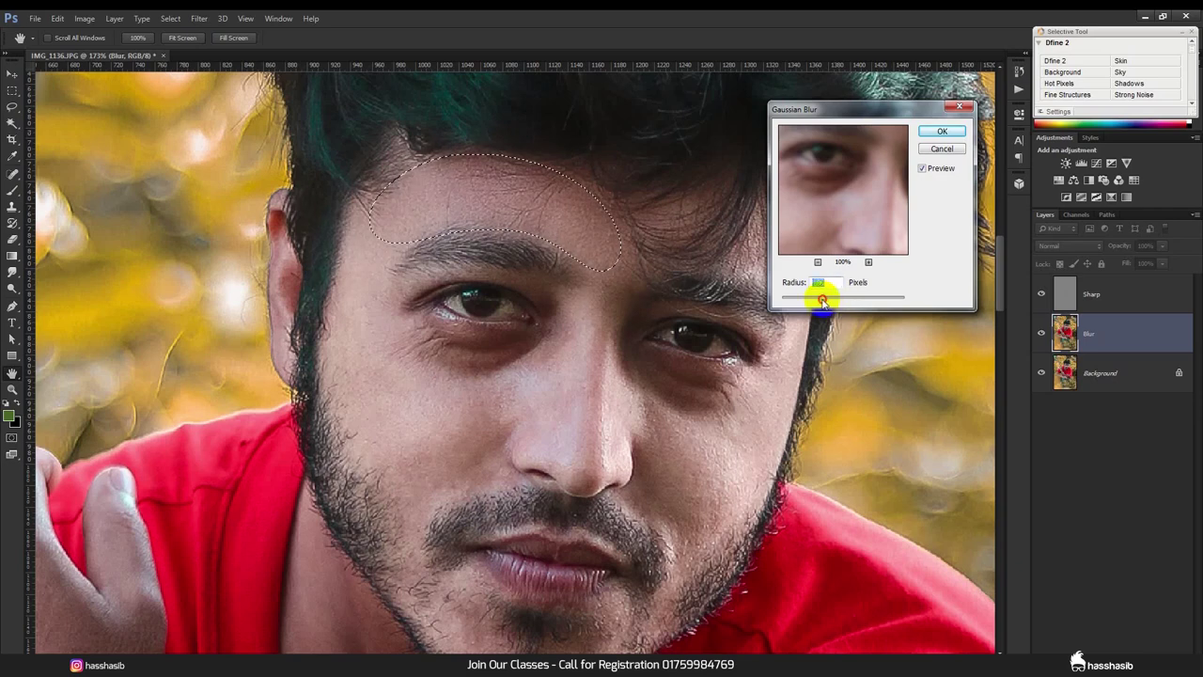
pyautogui.click(941, 131)
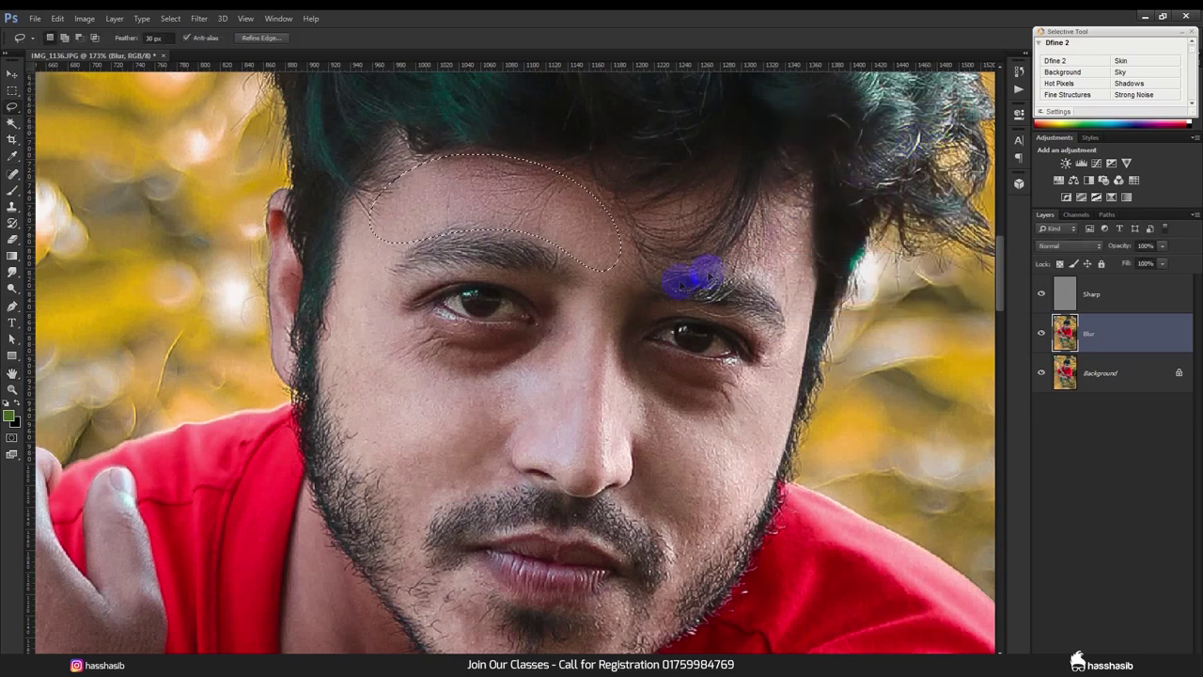
pyautogui.click(665, 278)
pyautogui.scroll(-1, 442, 258)
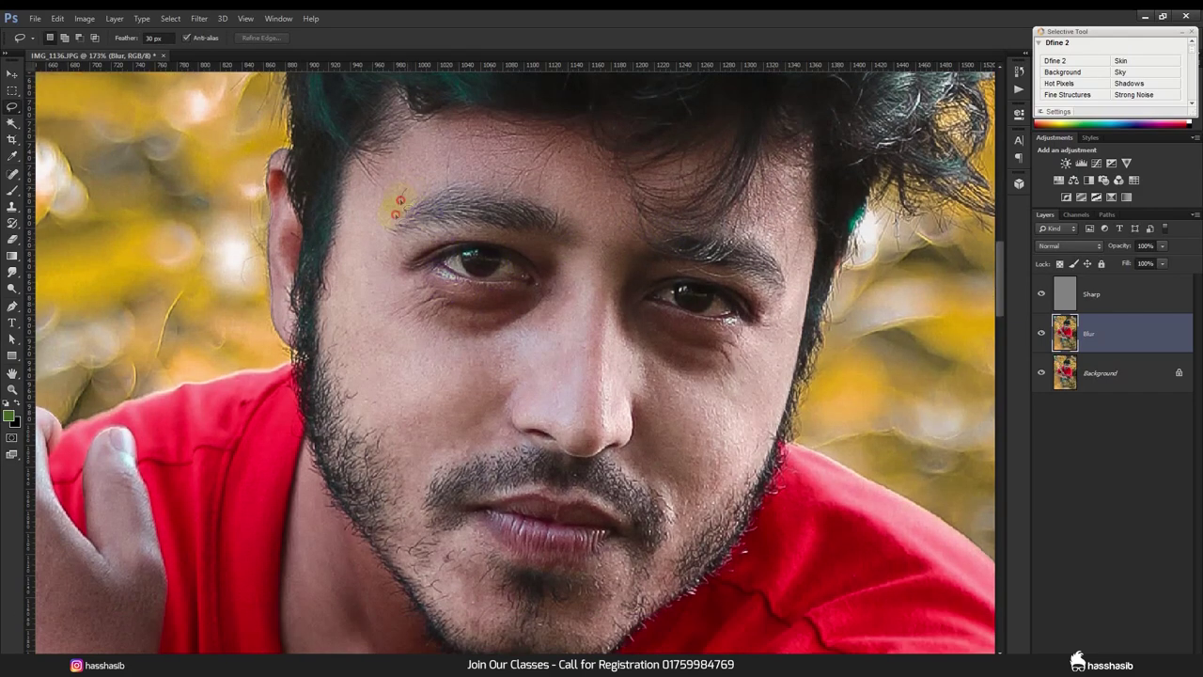
pyautogui.moveTo(455, 300); pyautogui.dragTo(551, 272)
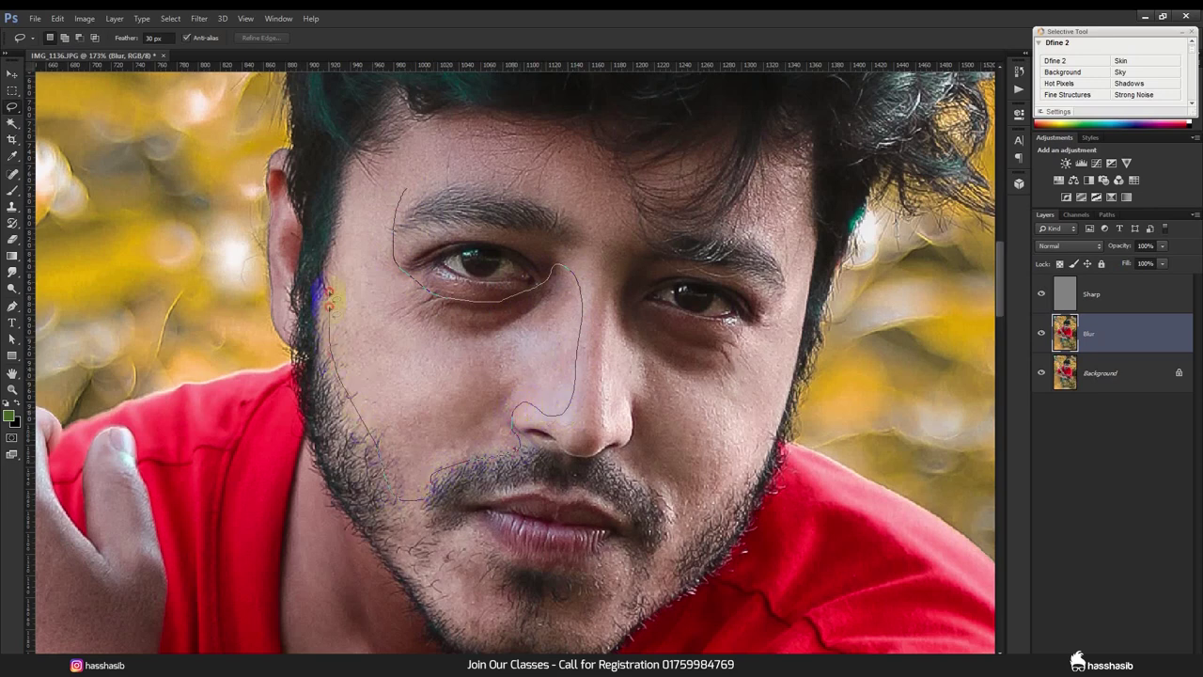
# Step: Blur the left cheek and left side of the chin with 30 px feathered lasso selections
pyautogui.moveTo(367, 161); pyautogui.dragTo(372, 165)
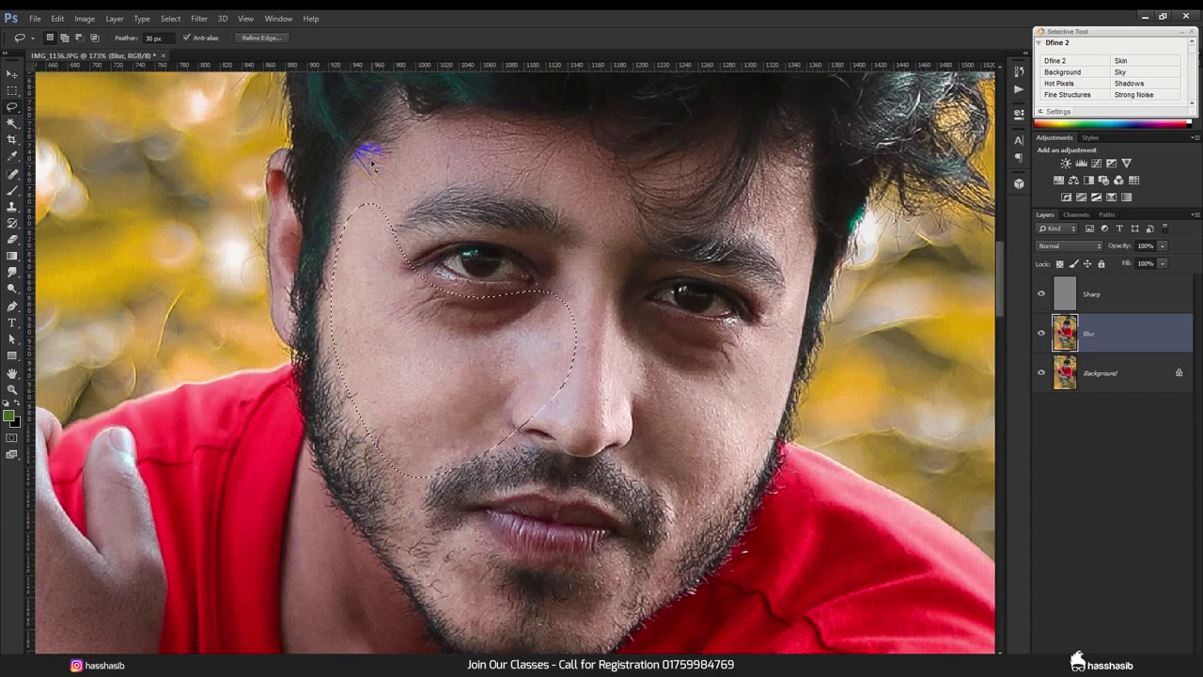
pyautogui.click(705, 411)
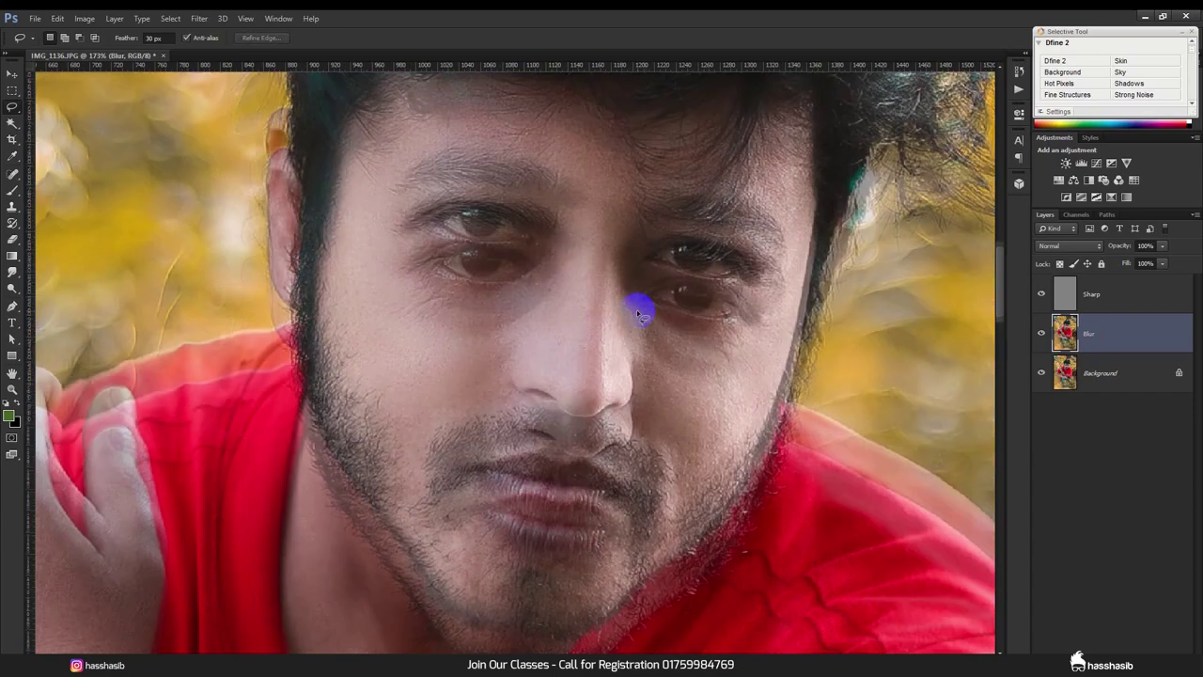
pyautogui.scroll(-3, 452, 408)
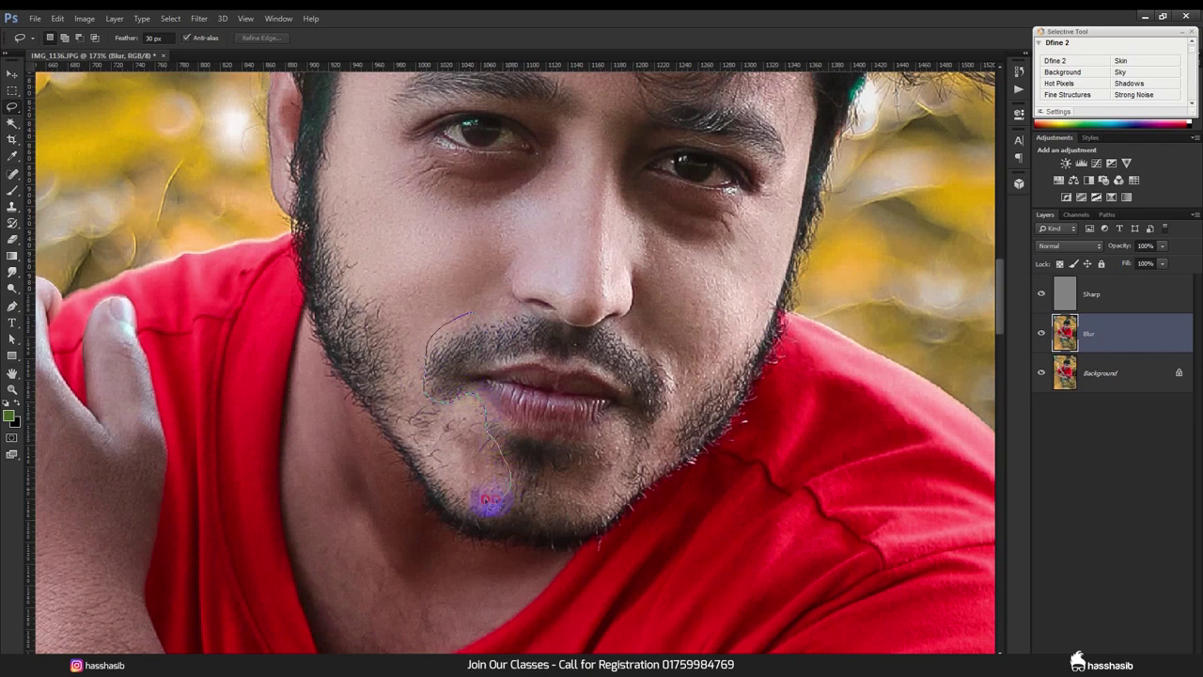
pyautogui.moveTo(374, 331); pyautogui.dragTo(395, 334)
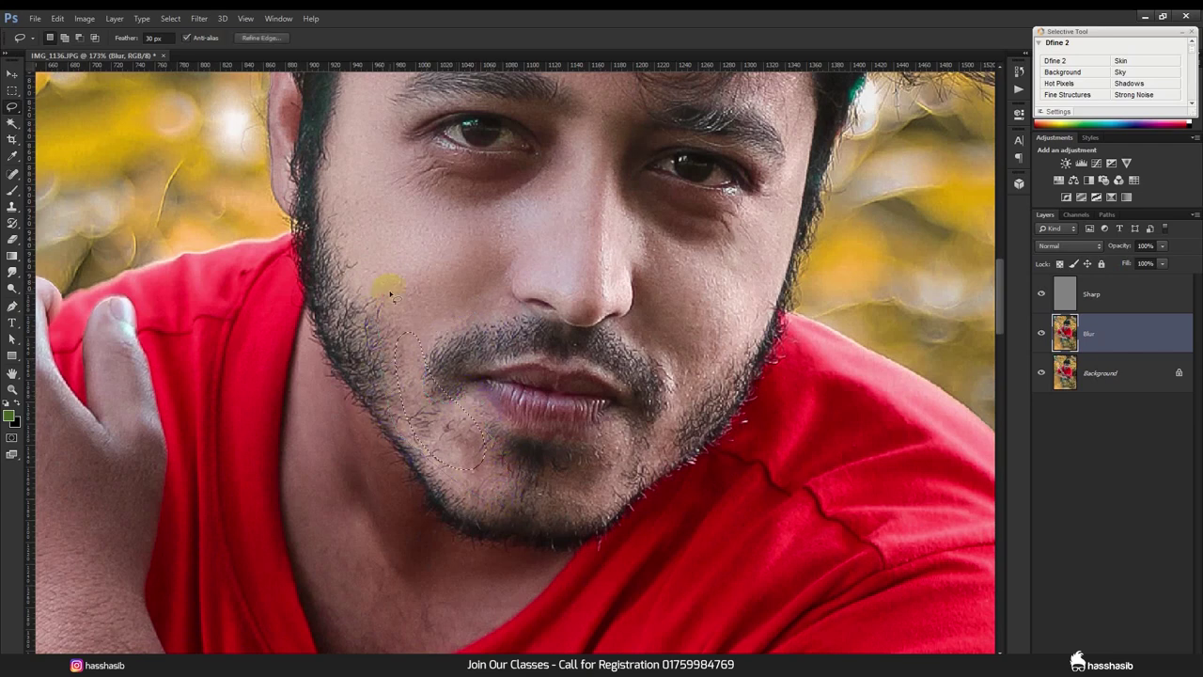
pyautogui.click(209, 19)
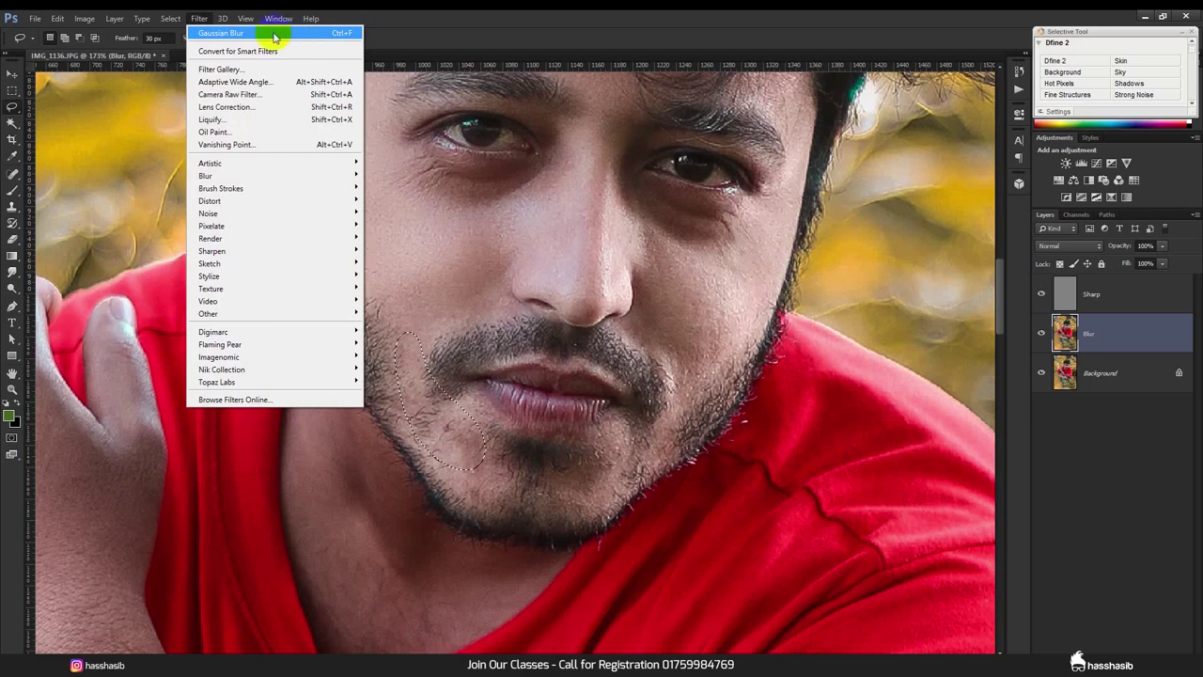
pyautogui.click(346, 40)
pyautogui.click(742, 430)
# Step: Lasso and blur the right cheek under the eye, then an area across the chin
pyautogui.moveTo(627, 184)
pyautogui.mouseDown()
pyautogui.moveTo(790, 233)
pyautogui.moveTo(766, 309)
pyautogui.mouseUp()
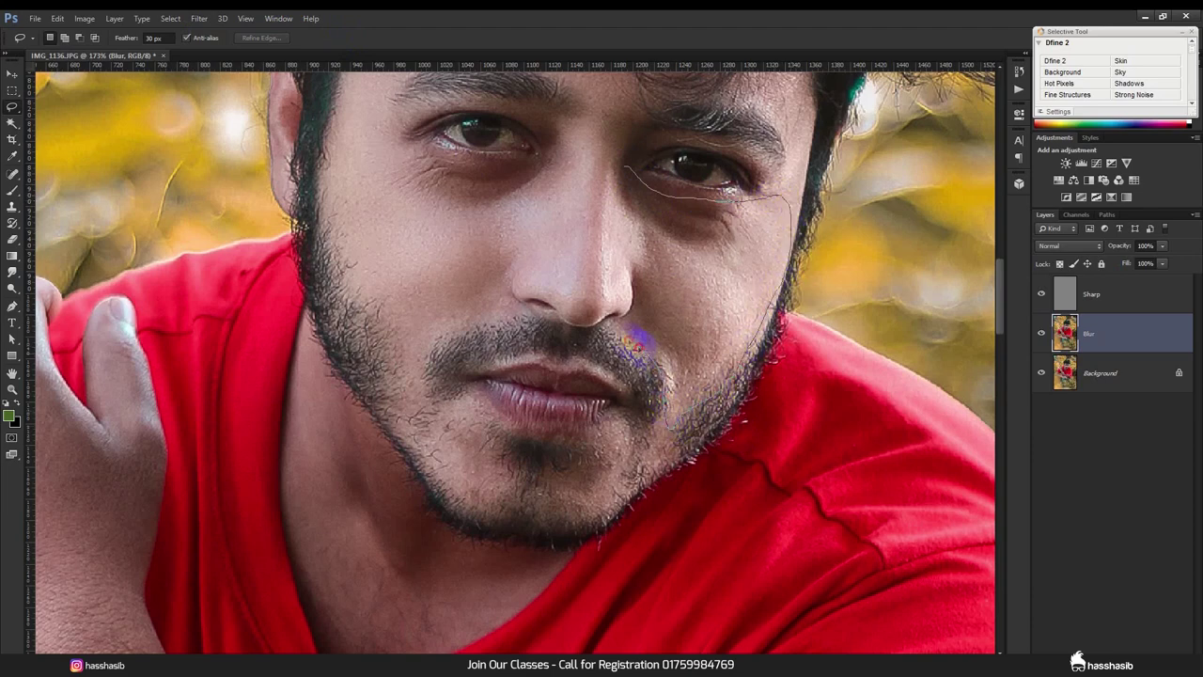
pyautogui.moveTo(634, 318)
pyautogui.mouseDown()
pyautogui.moveTo(623, 271)
pyautogui.moveTo(612, 292)
pyautogui.mouseUp()
pyautogui.moveTo(600, 232); pyautogui.dragTo(603, 212)
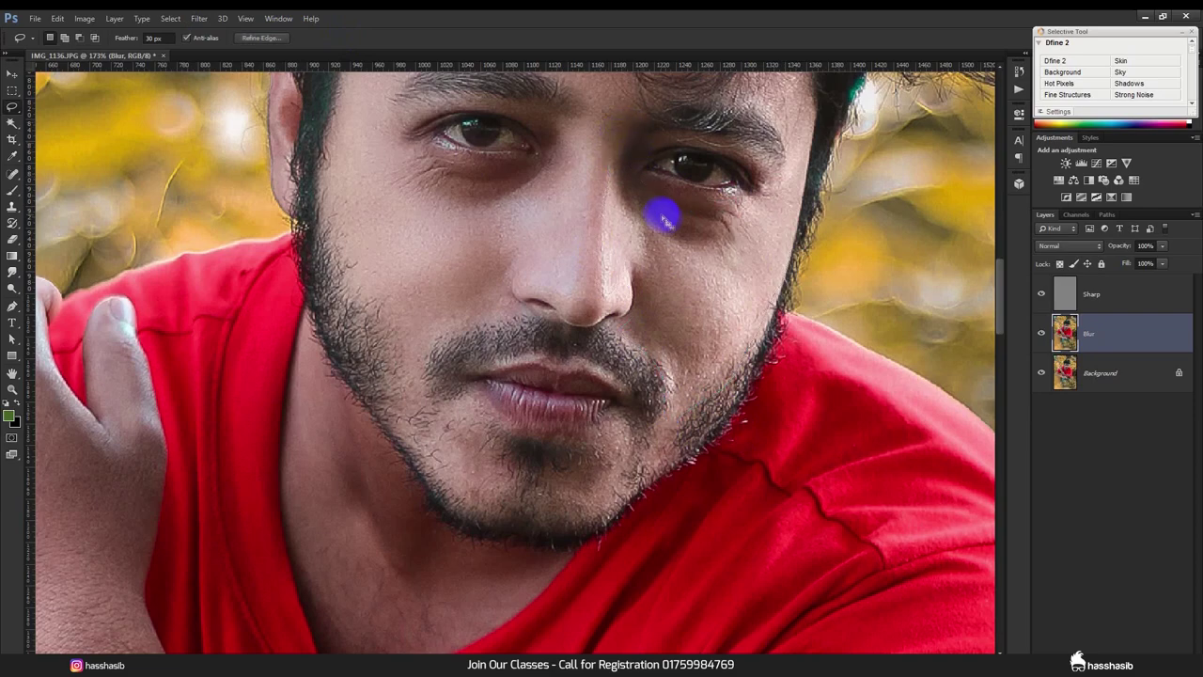
pyautogui.scroll(-2, 663, 219)
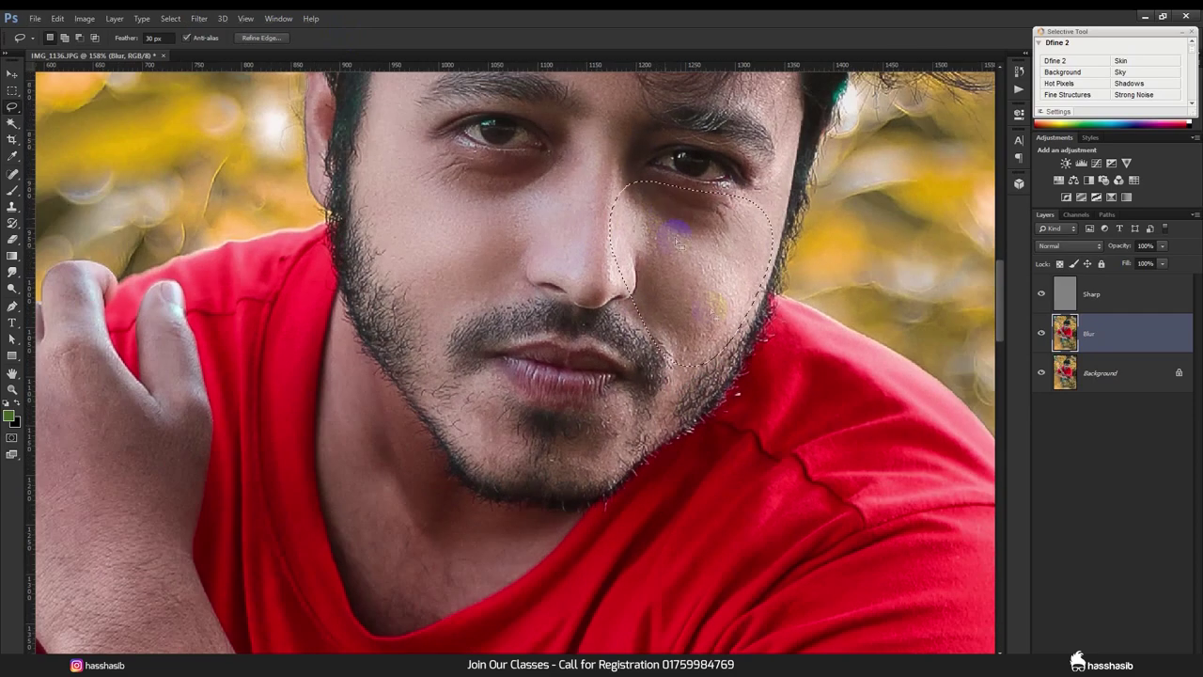
pyautogui.scroll(-1, 649, 282)
pyautogui.click(590, 369)
pyautogui.moveTo(589, 369); pyautogui.dragTo(582, 430)
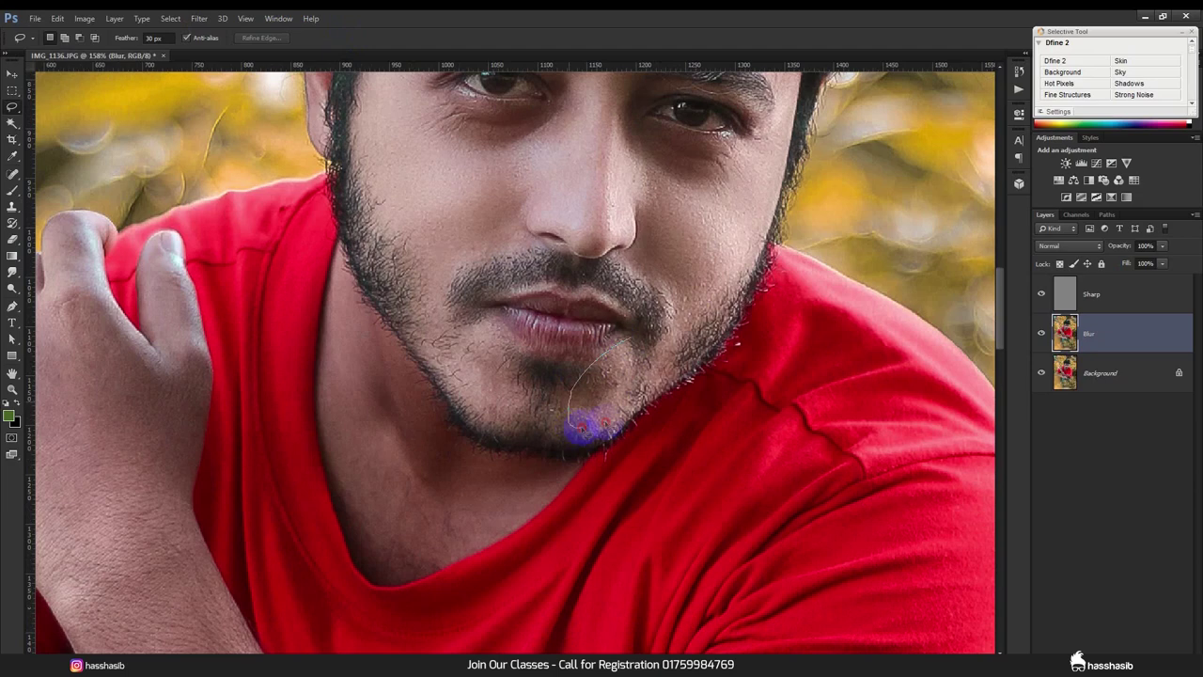
pyautogui.moveTo(651, 339); pyautogui.dragTo(650, 336)
pyautogui.click(330, 120)
# Step: Change the lasso feather to 20 px and outline the lips-to-chin skin and the neck to the collar
pyautogui.click(130, 40)
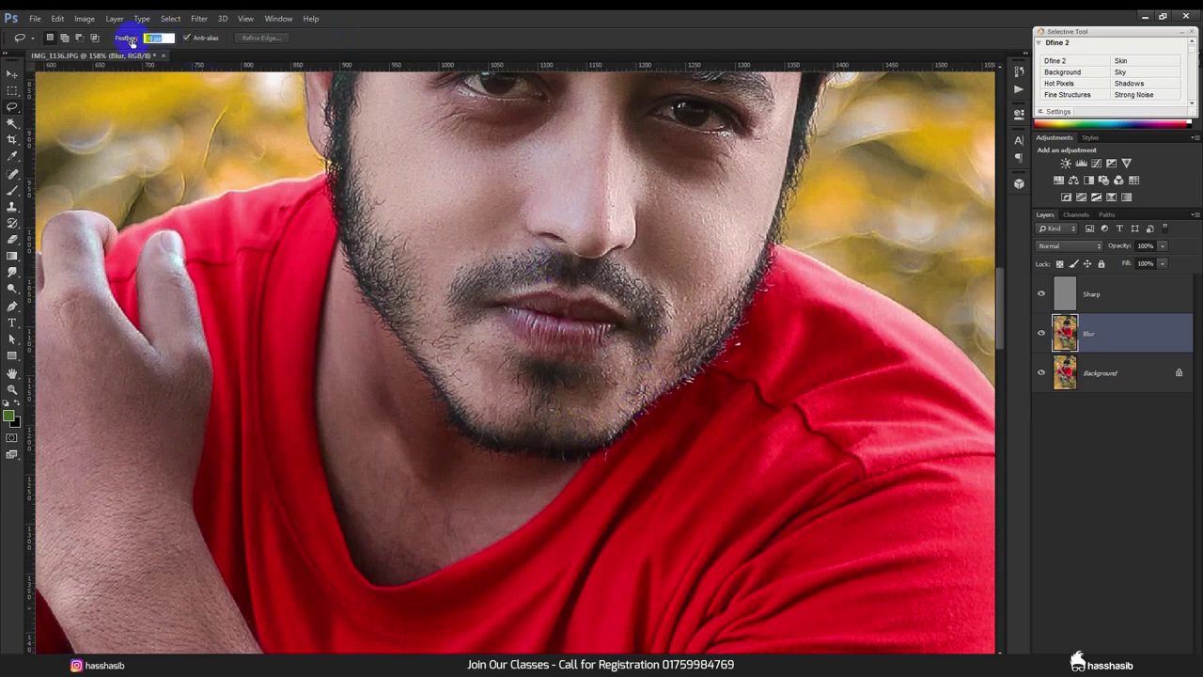
pyautogui.write('20')
pyautogui.click(555, 353)
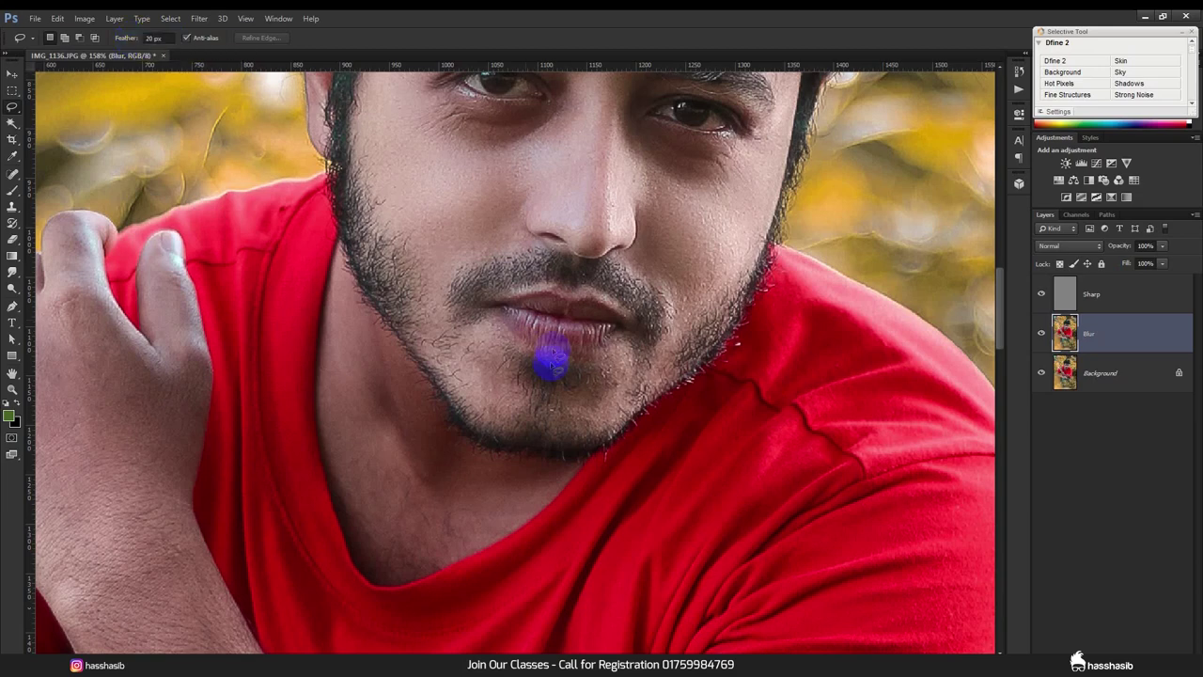
pyautogui.moveTo(627, 351)
pyautogui.mouseDown()
pyautogui.moveTo(558, 406)
pyautogui.moveTo(674, 381)
pyautogui.moveTo(670, 354)
pyautogui.mouseUp()
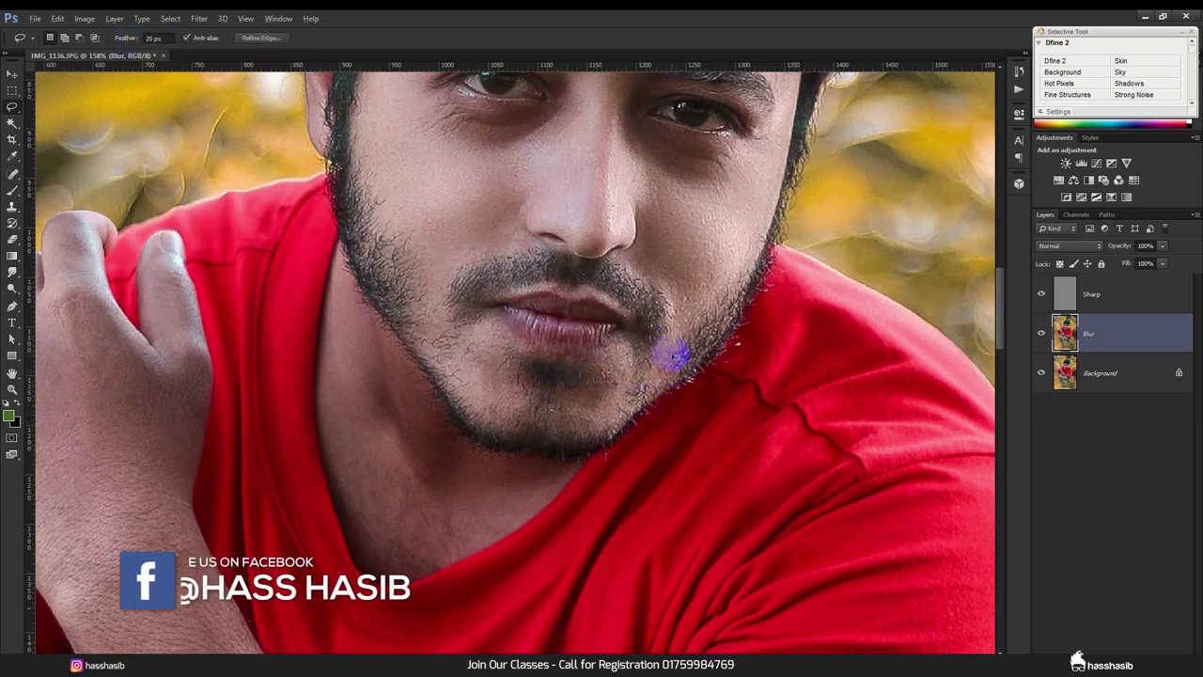
pyautogui.scroll(1, 671, 355)
pyautogui.click(725, 355)
pyautogui.scroll(-2, 301, 344)
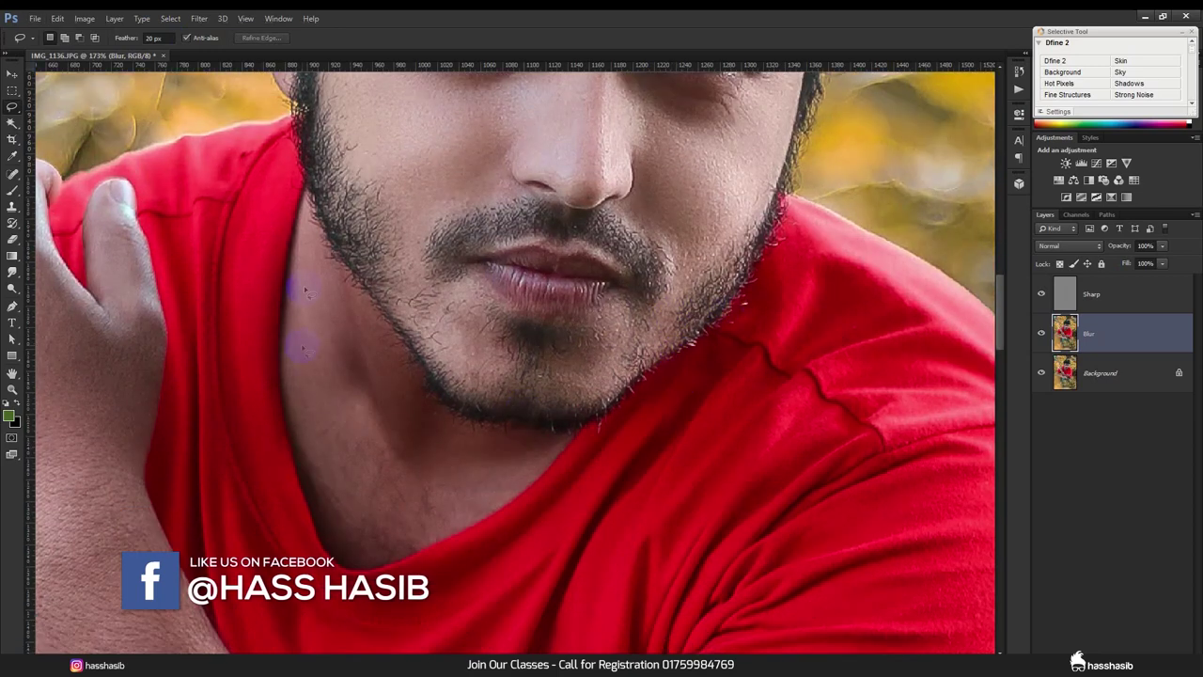
pyautogui.moveTo(293, 247)
pyautogui.mouseDown()
pyautogui.moveTo(277, 417)
pyautogui.moveTo(314, 548)
pyautogui.moveTo(357, 551)
pyautogui.moveTo(371, 484)
pyautogui.moveTo(382, 541)
pyautogui.moveTo(328, 524)
pyautogui.moveTo(295, 457)
pyautogui.moveTo(290, 247)
pyautogui.moveTo(309, 201)
pyautogui.moveTo(414, 470)
pyautogui.moveTo(414, 513)
pyautogui.mouseUp()
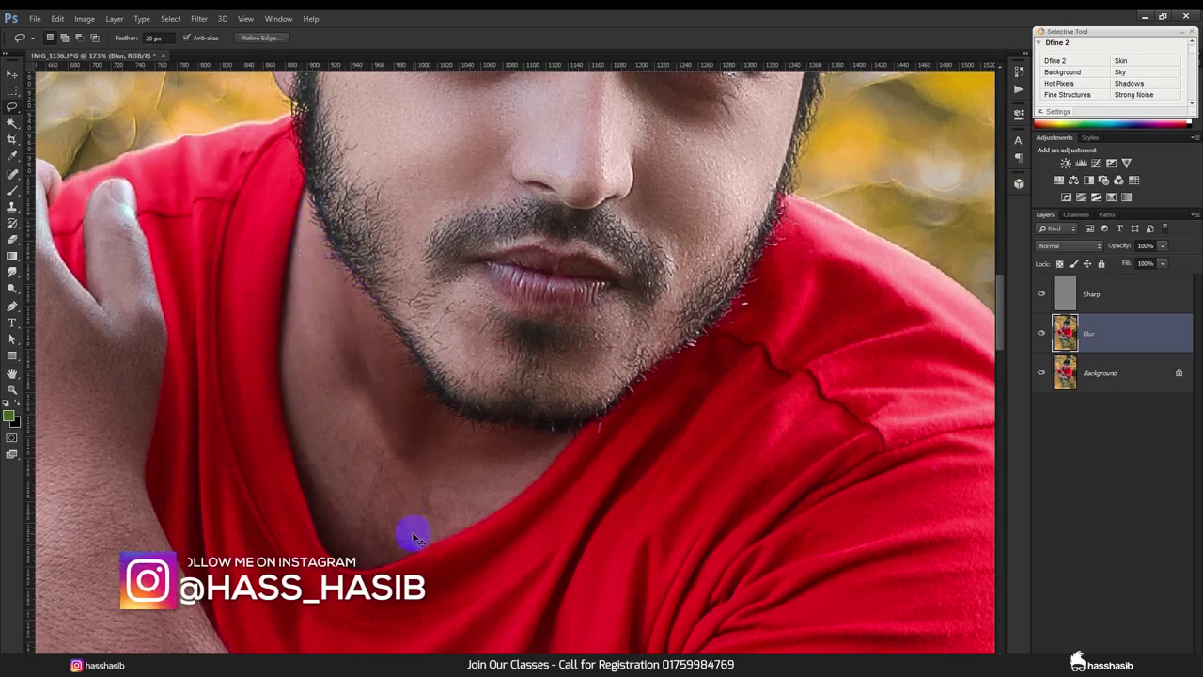
pyautogui.moveTo(408, 350)
pyautogui.mouseDown()
pyautogui.moveTo(408, 516)
pyautogui.moveTo(475, 524)
pyautogui.moveTo(554, 461)
pyautogui.moveTo(420, 371)
pyautogui.mouseUp()
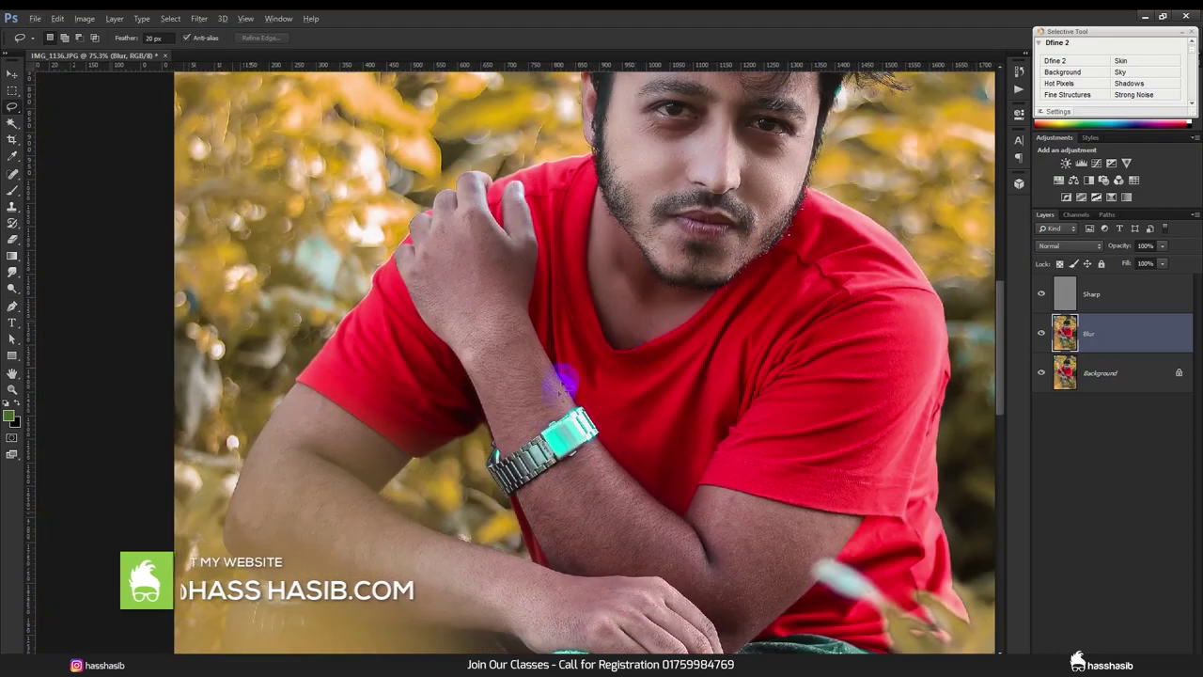
# Step: Lasso and blur the upper arm under the sleeve and the inner elbow skin
pyautogui.moveTo(566, 381); pyautogui.dragTo(771, 353)
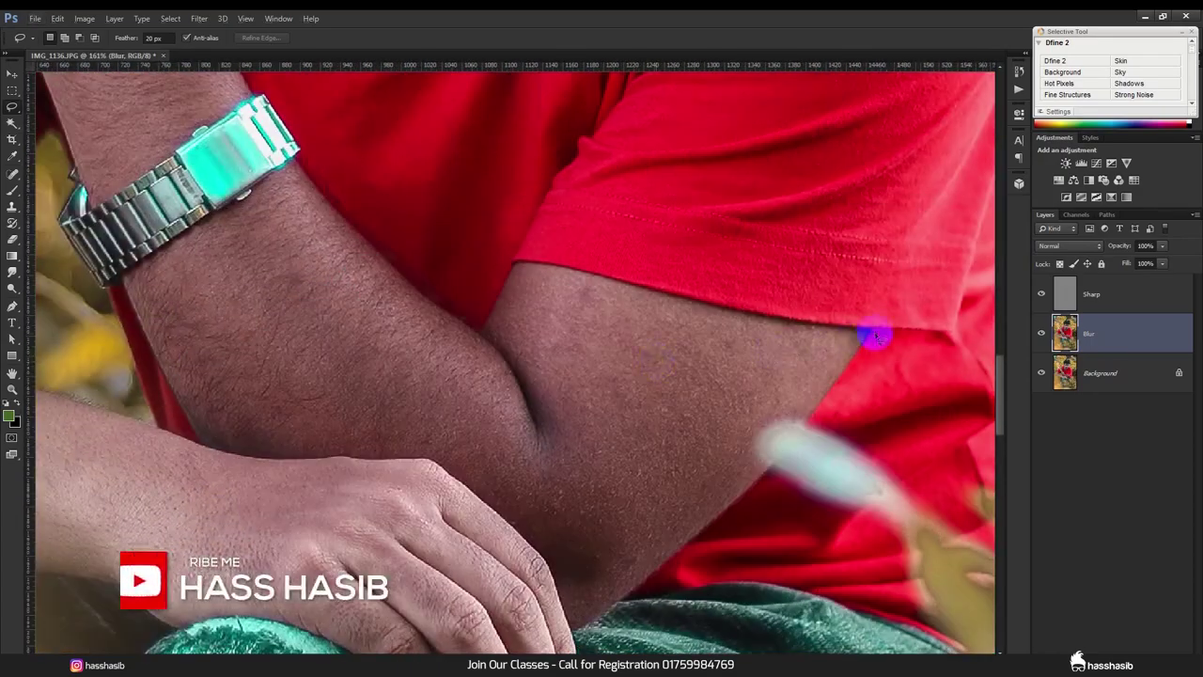
pyautogui.moveTo(872, 331); pyautogui.dragTo(599, 273)
pyautogui.moveTo(523, 268)
pyautogui.mouseDown()
pyautogui.moveTo(611, 583)
pyautogui.moveTo(703, 530)
pyautogui.moveTo(770, 457)
pyautogui.mouseUp()
pyautogui.moveTo(863, 343); pyautogui.dragTo(867, 334)
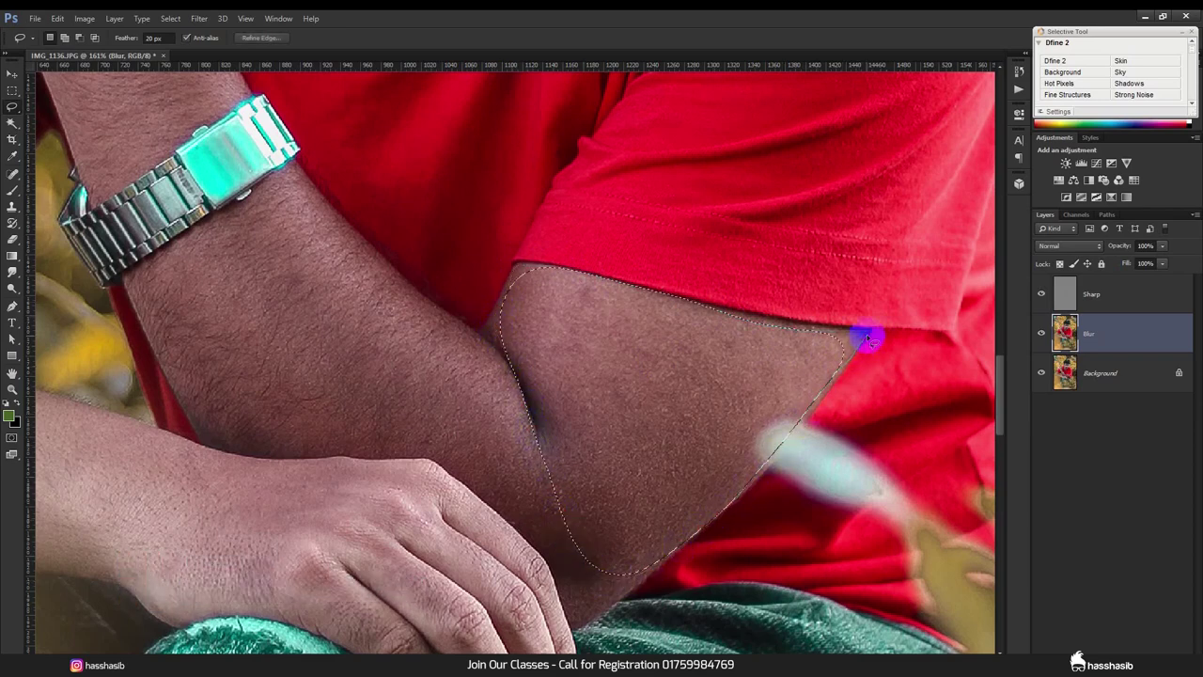
pyautogui.click(644, 519)
pyautogui.scroll(-1, 691, 498)
pyautogui.moveTo(663, 491)
pyautogui.mouseDown()
pyautogui.moveTo(477, 448)
pyautogui.moveTo(431, 403)
pyautogui.mouseUp()
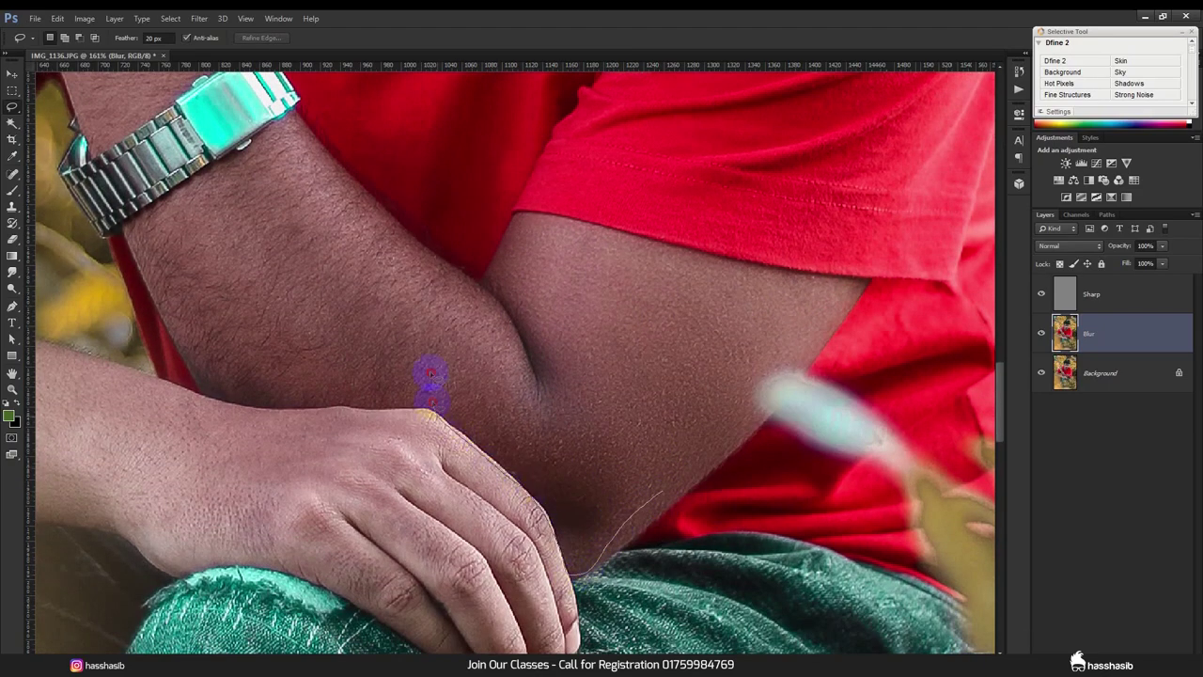
pyautogui.moveTo(462, 301)
pyautogui.mouseDown()
pyautogui.moveTo(511, 322)
pyautogui.moveTo(596, 430)
pyautogui.moveTo(663, 484)
pyautogui.mouseUp()
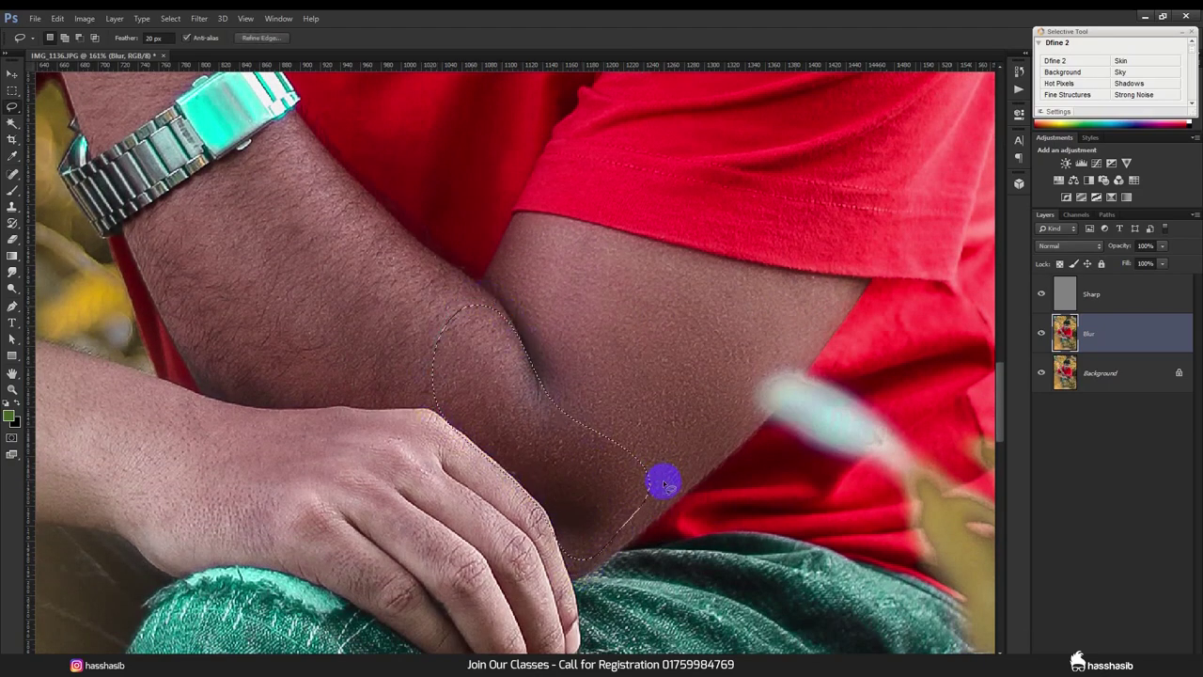
pyautogui.click(660, 486)
# Step: Outline and blur the forearm from elbow to watch and the skin beside the watch
pyautogui.moveTo(636, 368); pyautogui.dragTo(698, 398)
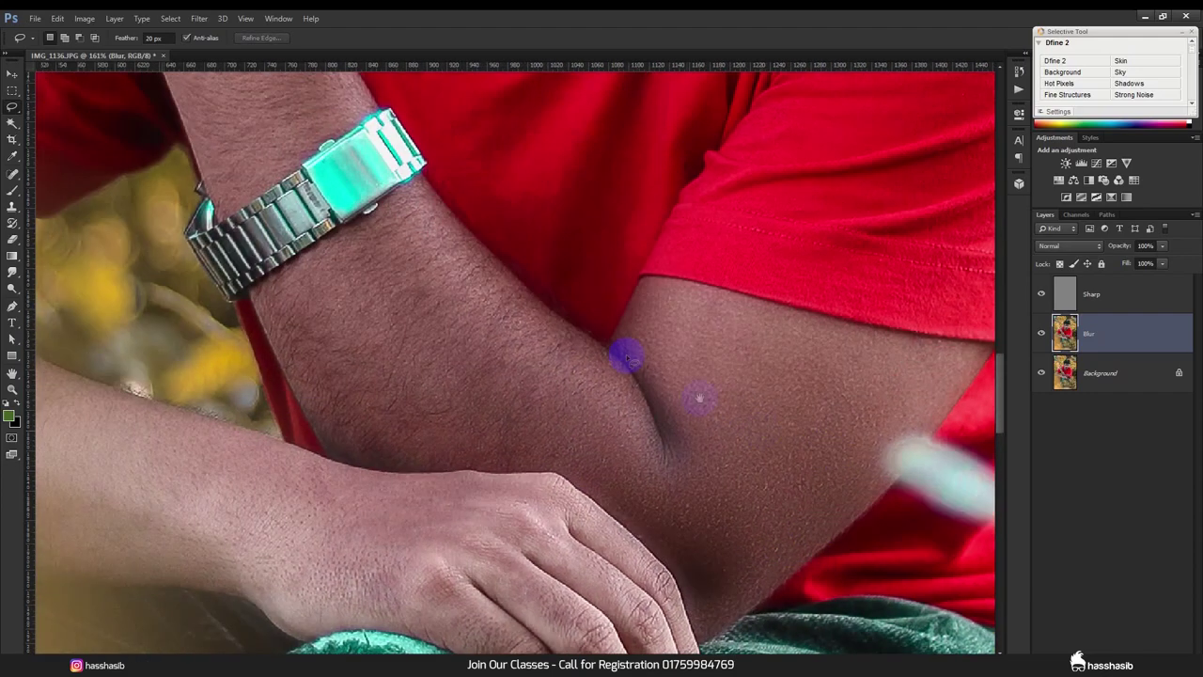
pyautogui.moveTo(613, 353)
pyautogui.mouseDown()
pyautogui.moveTo(510, 273)
pyautogui.moveTo(424, 175)
pyautogui.moveTo(247, 299)
pyautogui.moveTo(316, 435)
pyautogui.moveTo(376, 461)
pyautogui.moveTo(477, 467)
pyautogui.mouseUp()
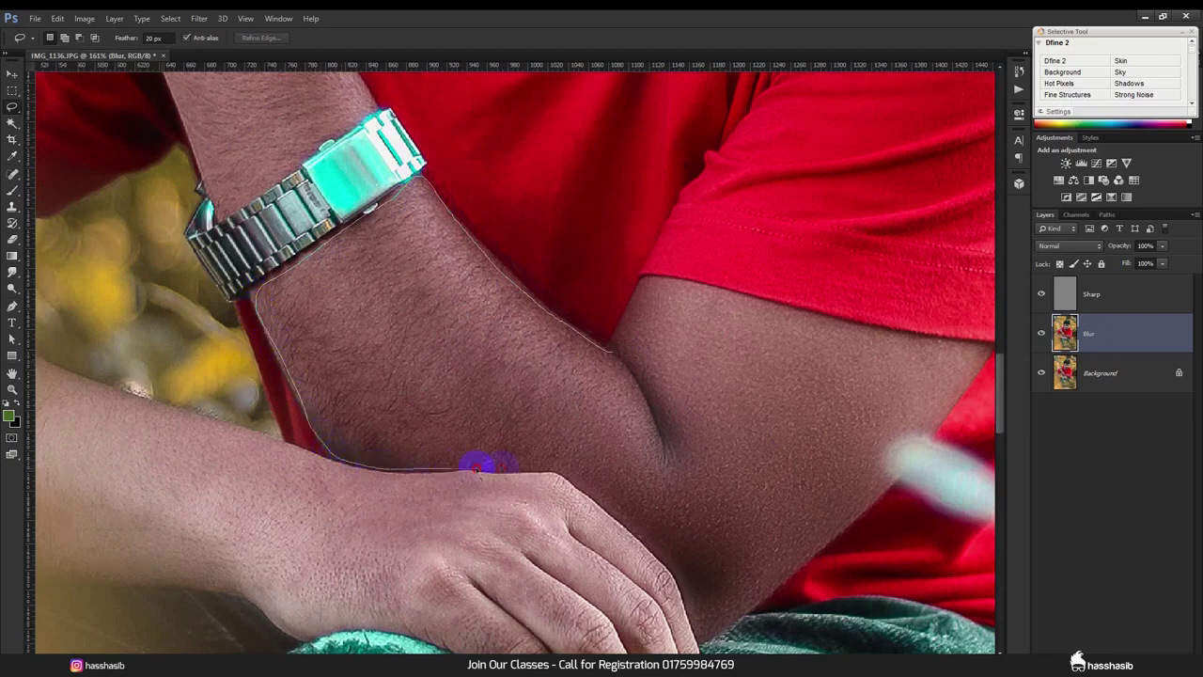
pyautogui.moveTo(576, 478)
pyautogui.mouseDown()
pyautogui.moveTo(639, 491)
pyautogui.moveTo(639, 417)
pyautogui.mouseUp()
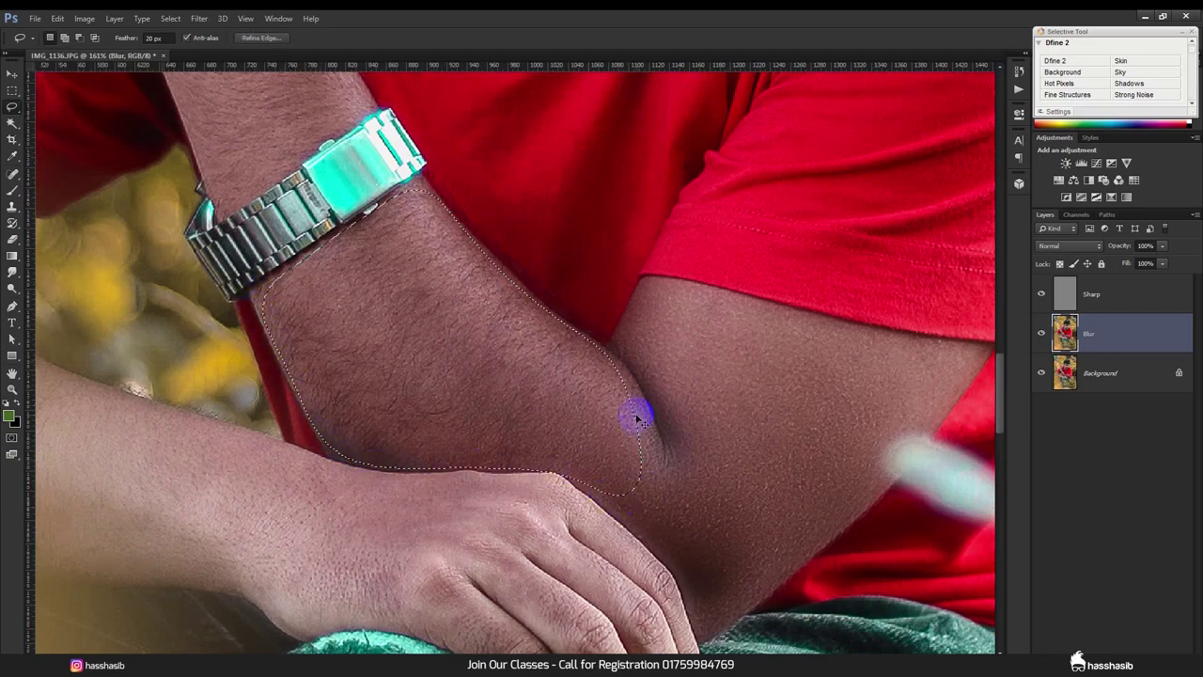
pyautogui.moveTo(535, 226); pyautogui.dragTo(737, 505)
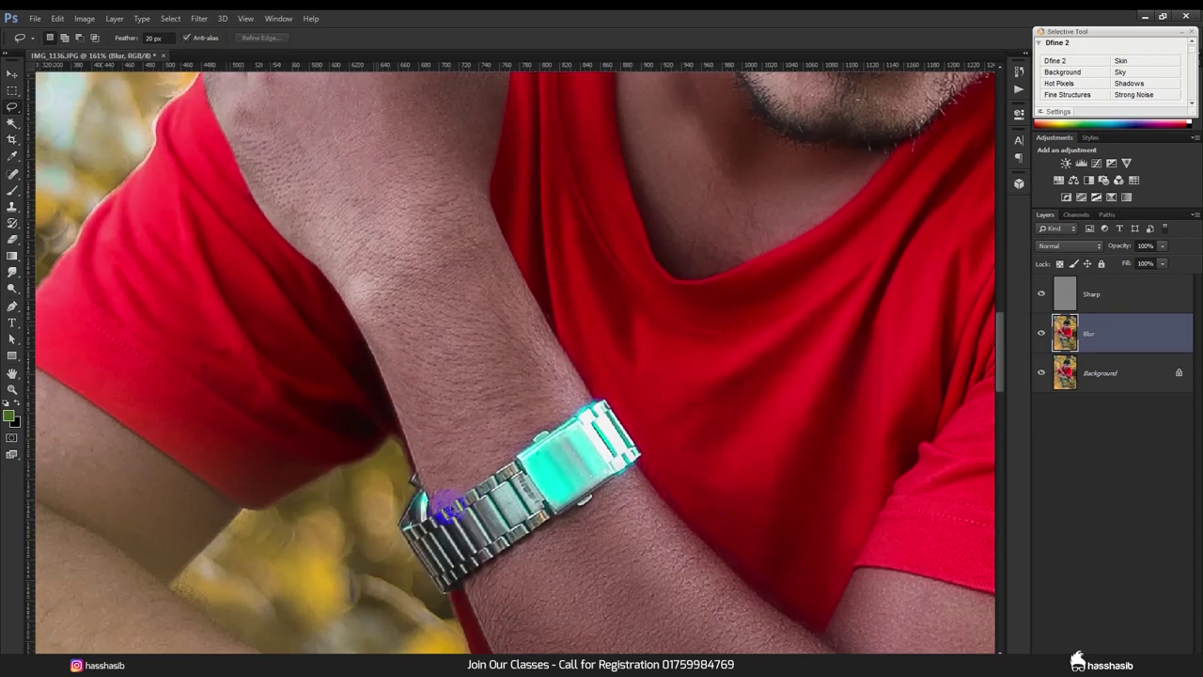
pyautogui.moveTo(414, 475)
pyautogui.mouseDown()
pyautogui.moveTo(328, 282)
pyautogui.moveTo(347, 250)
pyautogui.mouseUp()
pyautogui.moveTo(458, 214)
pyautogui.mouseDown()
pyautogui.moveTo(511, 242)
pyautogui.moveTo(556, 323)
pyautogui.moveTo(585, 385)
pyautogui.moveTo(564, 428)
pyautogui.mouseUp()
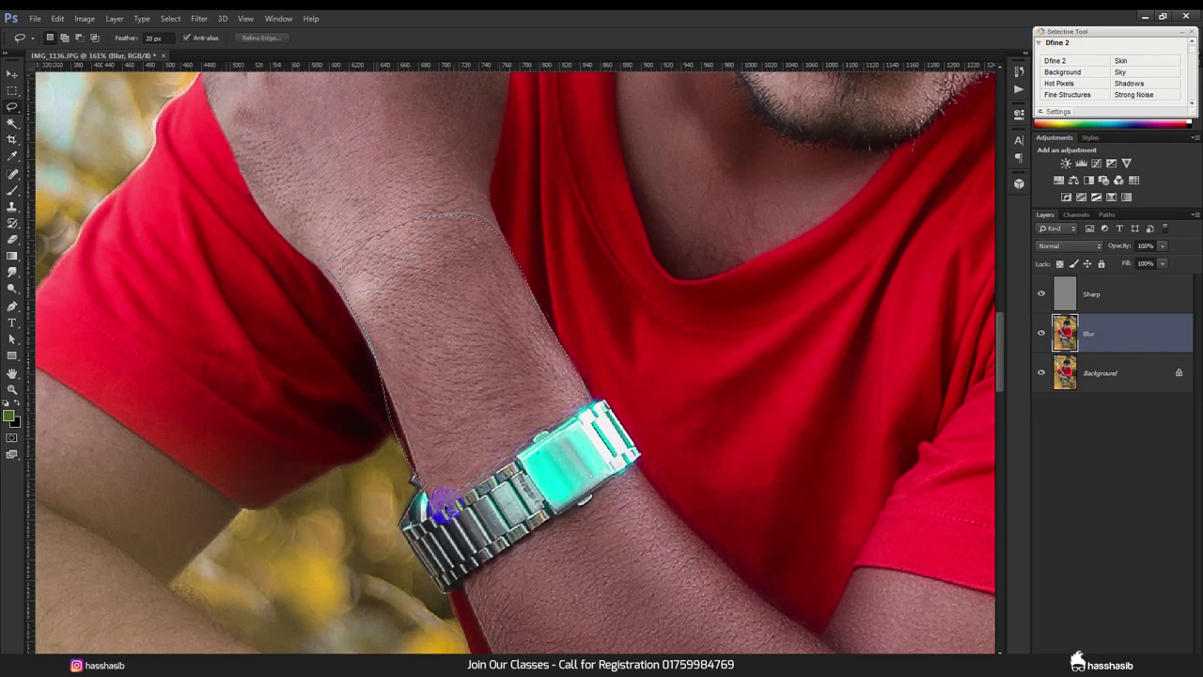
pyautogui.moveTo(468, 485); pyautogui.dragTo(441, 509)
pyautogui.click(536, 249)
pyautogui.moveTo(536, 249); pyautogui.dragTo(712, 551)
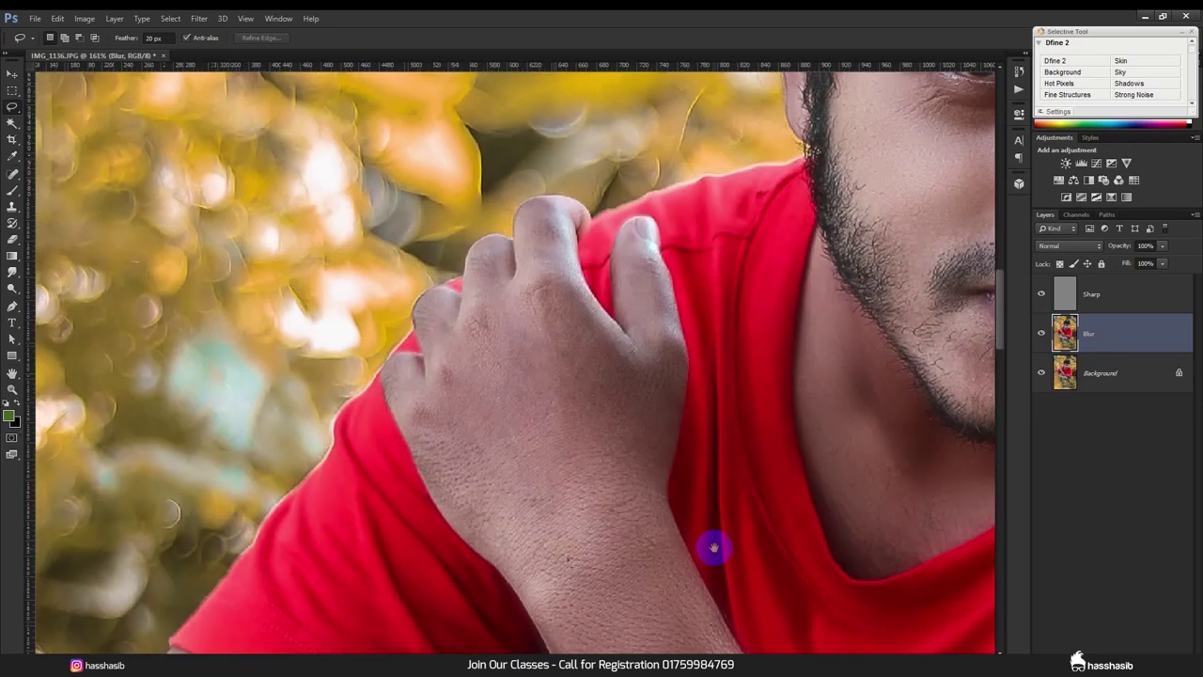
# Step: Trace a 20 px feathered lasso around the fingers and hand resting on the shoulder
pyautogui.moveTo(529, 611)
pyautogui.mouseDown()
pyautogui.moveTo(423, 502)
pyautogui.moveTo(393, 414)
pyautogui.mouseUp()
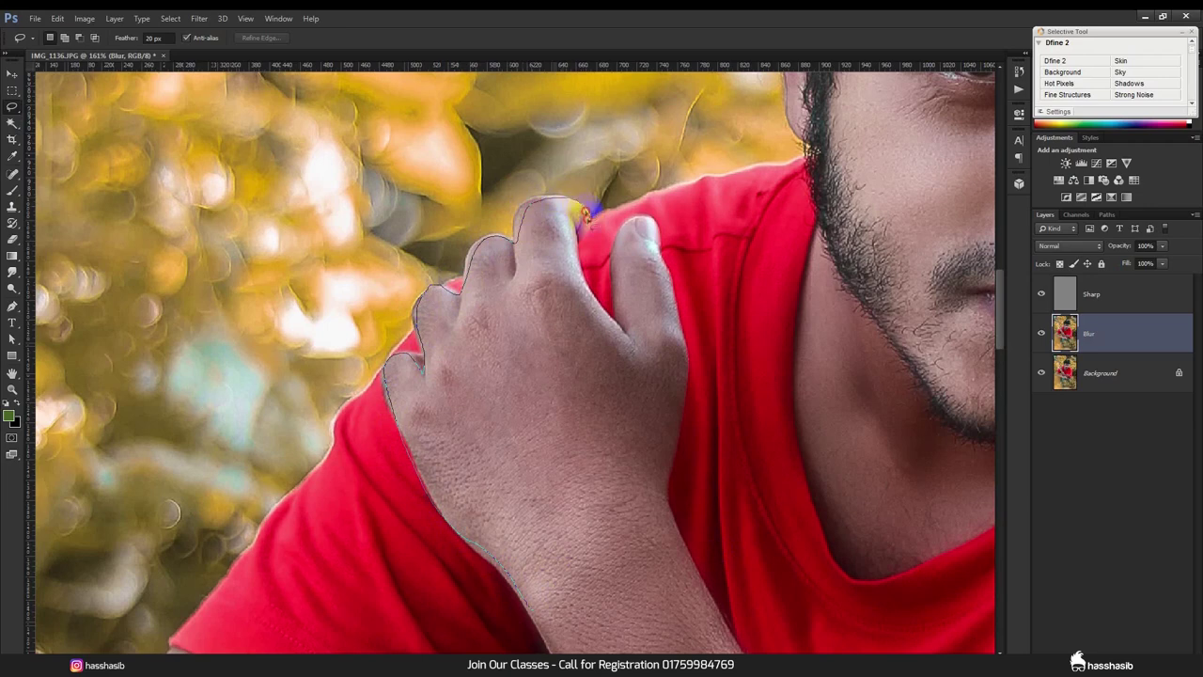
pyautogui.moveTo(580, 246); pyautogui.dragTo(600, 299)
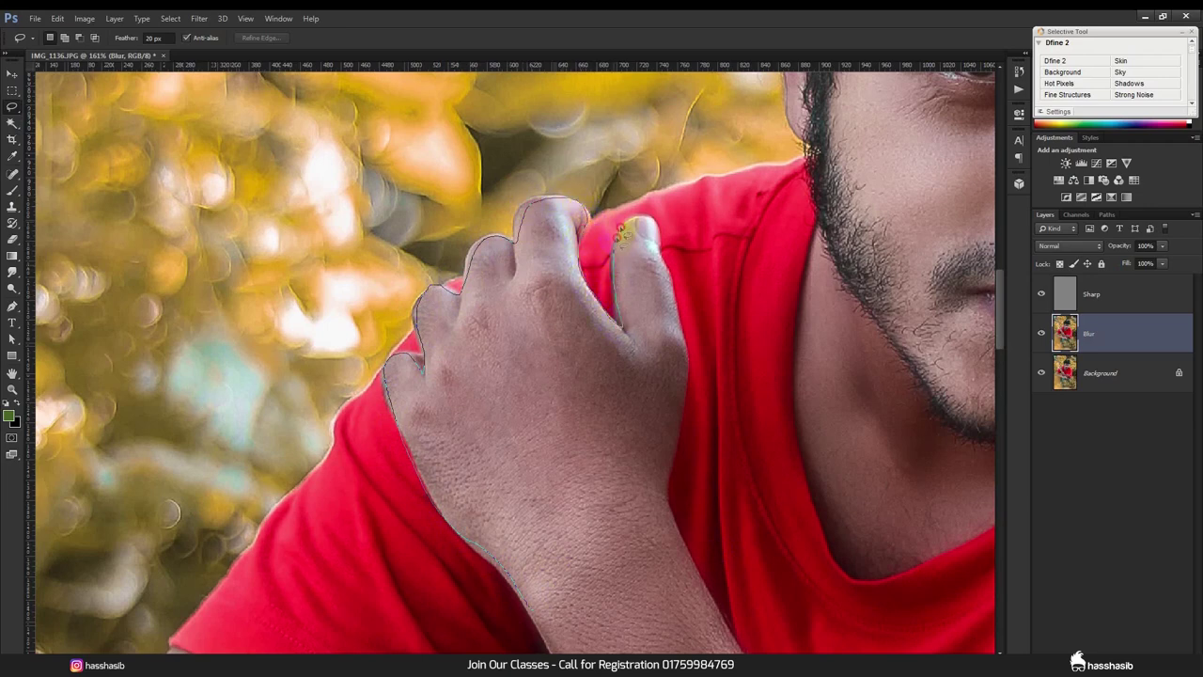
pyautogui.moveTo(649, 222)
pyautogui.mouseDown()
pyautogui.moveTo(671, 260)
pyautogui.moveTo(677, 416)
pyautogui.moveTo(663, 493)
pyautogui.moveTo(676, 564)
pyautogui.mouseUp()
pyautogui.moveTo(657, 629); pyautogui.dragTo(568, 630)
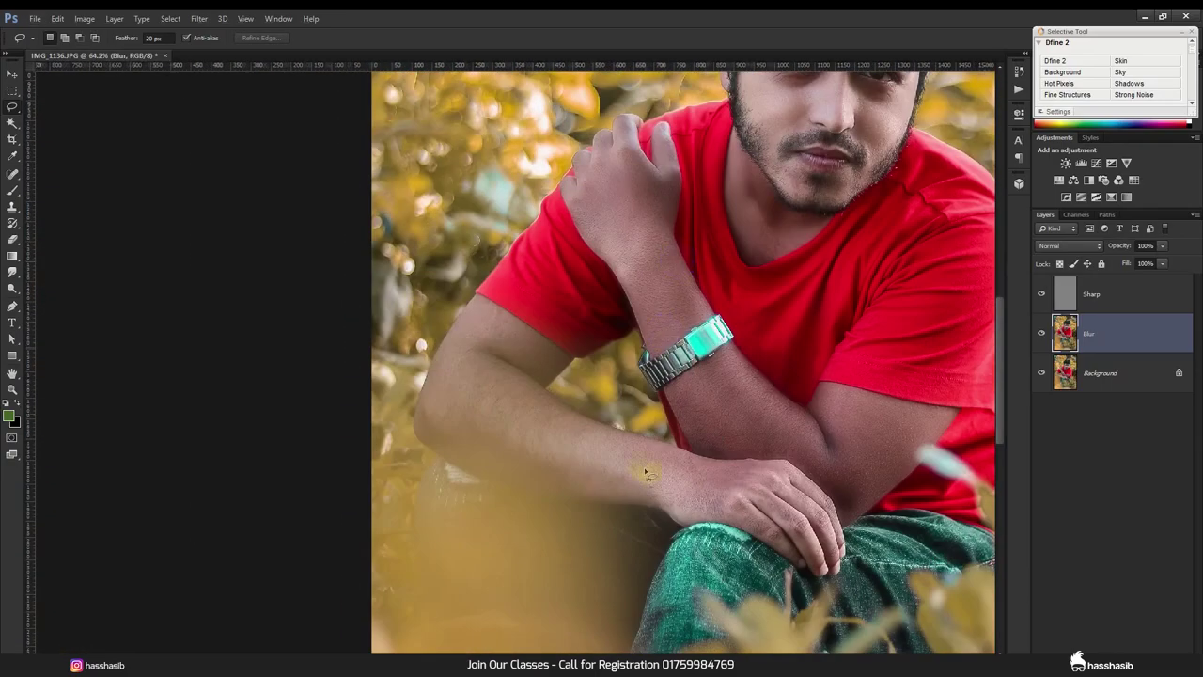
# Step: Lasso and blur the left arm below the sleeve, around the elbow
pyautogui.scroll(3, 508, 246)
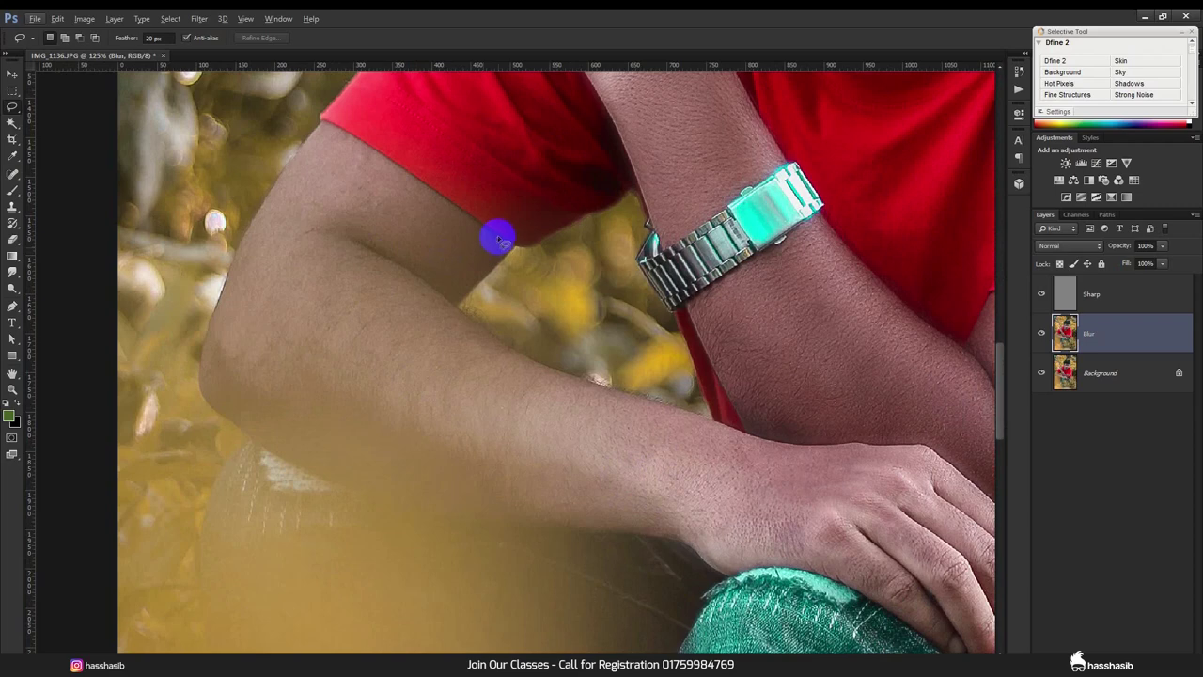
pyautogui.moveTo(508, 247); pyautogui.dragTo(405, 167)
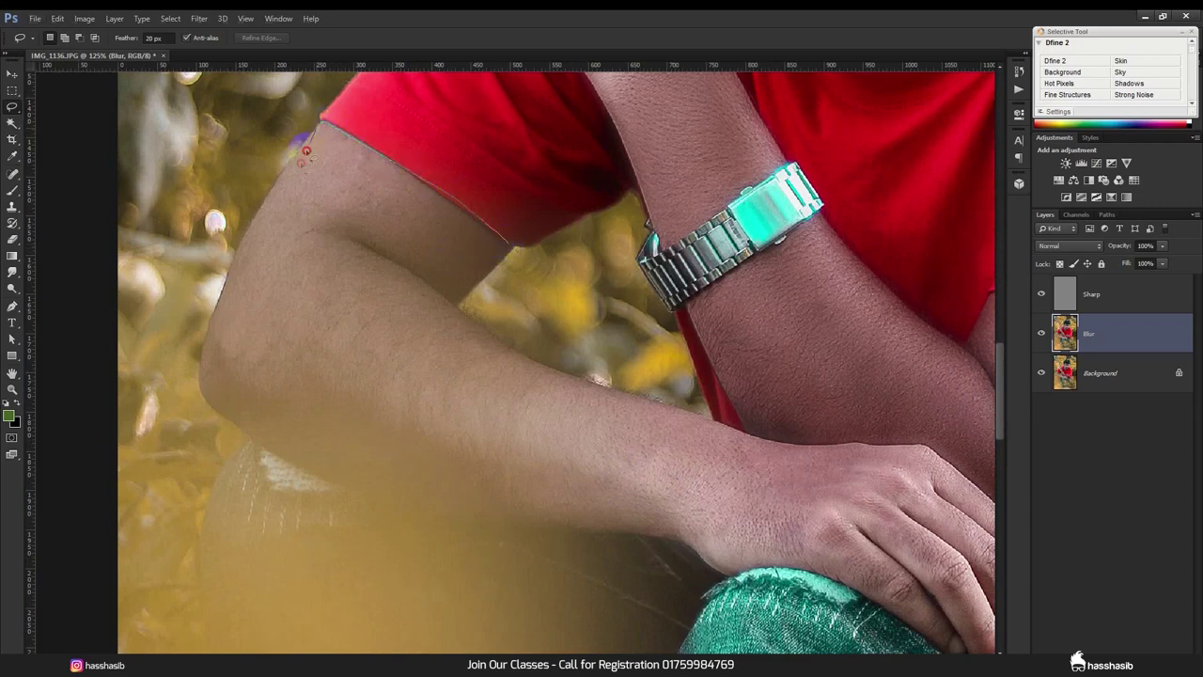
pyautogui.moveTo(210, 309)
pyautogui.mouseDown()
pyautogui.moveTo(201, 397)
pyautogui.moveTo(257, 442)
pyautogui.mouseUp()
pyautogui.moveTo(323, 230)
pyautogui.mouseDown()
pyautogui.moveTo(430, 273)
pyautogui.moveTo(502, 260)
pyautogui.moveTo(510, 246)
pyautogui.mouseUp()
pyautogui.click(572, 301)
# Step: Lasso and blur the forearm and the hand on the knee, then fit the photo on screen
pyautogui.moveTo(352, 230); pyautogui.dragTo(516, 341)
pyautogui.moveTo(717, 484); pyautogui.dragTo(512, 493)
pyautogui.moveTo(298, 423); pyautogui.dragTo(279, 327)
pyautogui.click(280, 329)
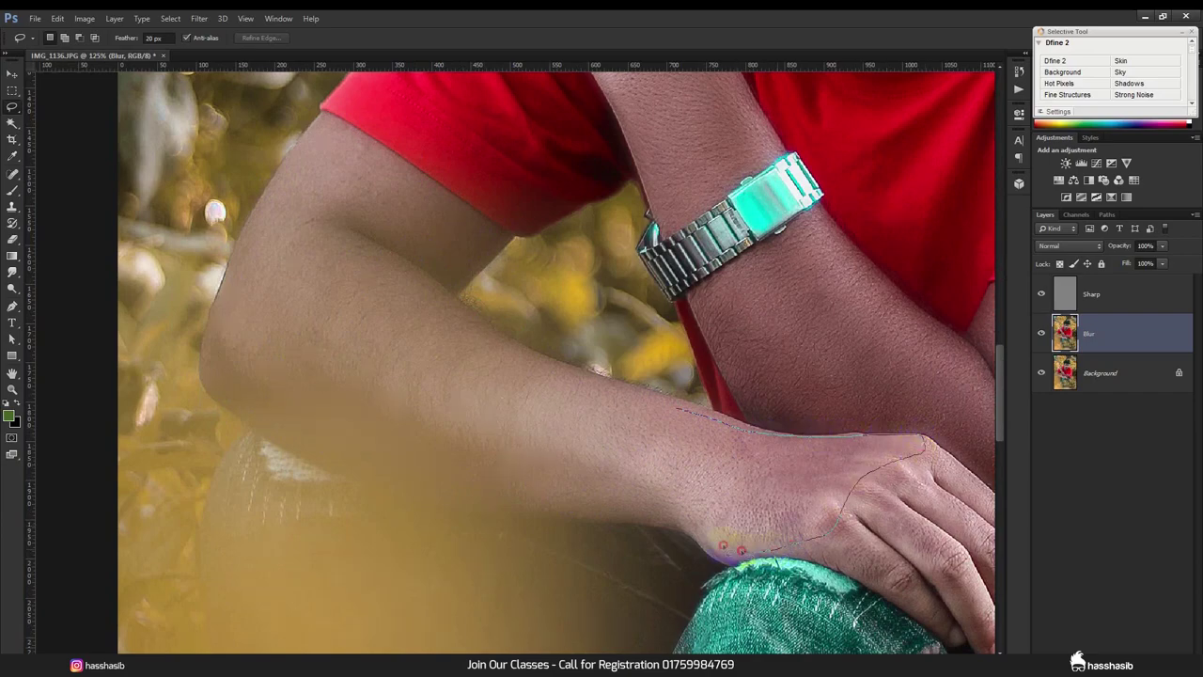
pyautogui.moveTo(676, 508); pyautogui.dragTo(658, 433)
pyautogui.click(632, 442)
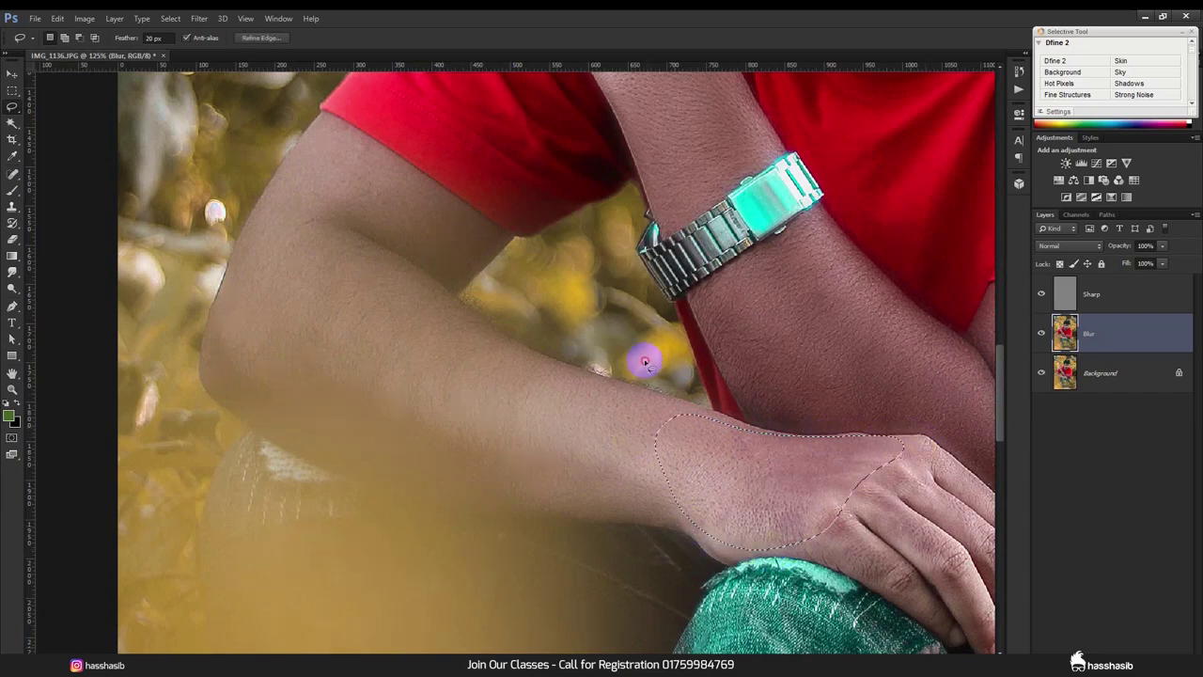
pyautogui.moveTo(645, 358); pyautogui.dragTo(400, 268)
pyautogui.hotkey('ctrl', '0')
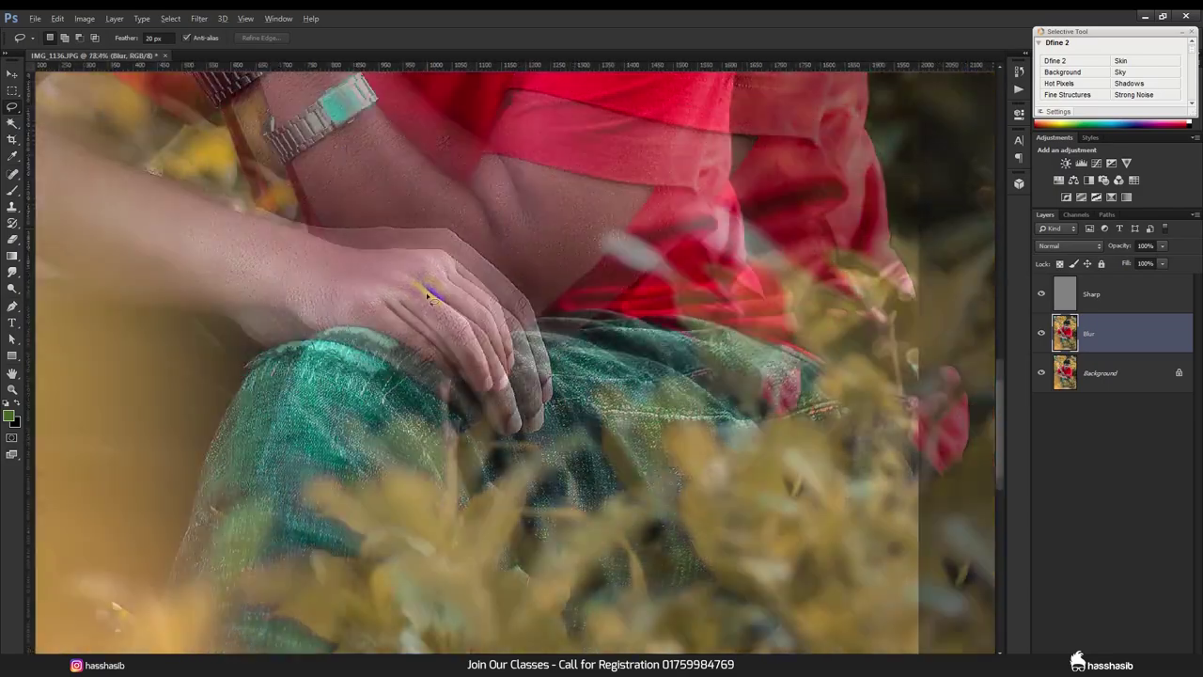
pyautogui.scroll(1, 428, 299)
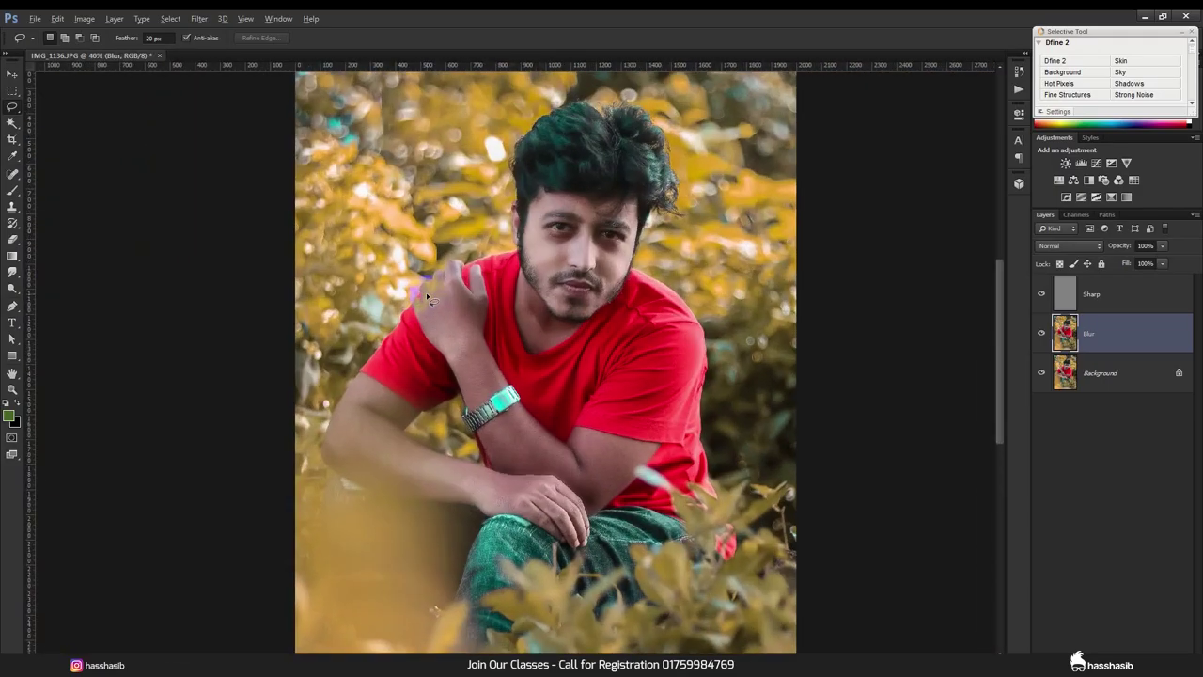
# Step: Try a lower-lip lasso, dismiss the too-small warning, zoom out and select the Sharp layer
pyautogui.scroll(7, 602, 279)
pyautogui.scroll(7, 510, 277)
pyautogui.scroll(5, 498, 282)
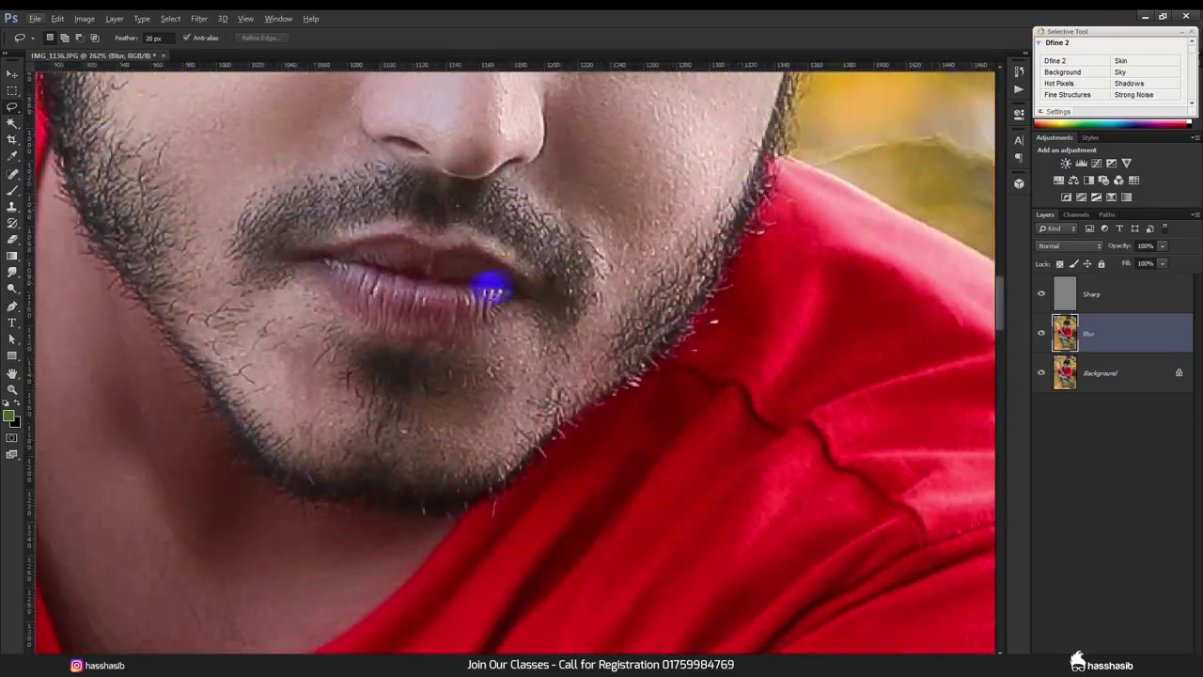
pyautogui.moveTo(476, 261); pyautogui.dragTo(503, 271)
pyautogui.click(596, 260)
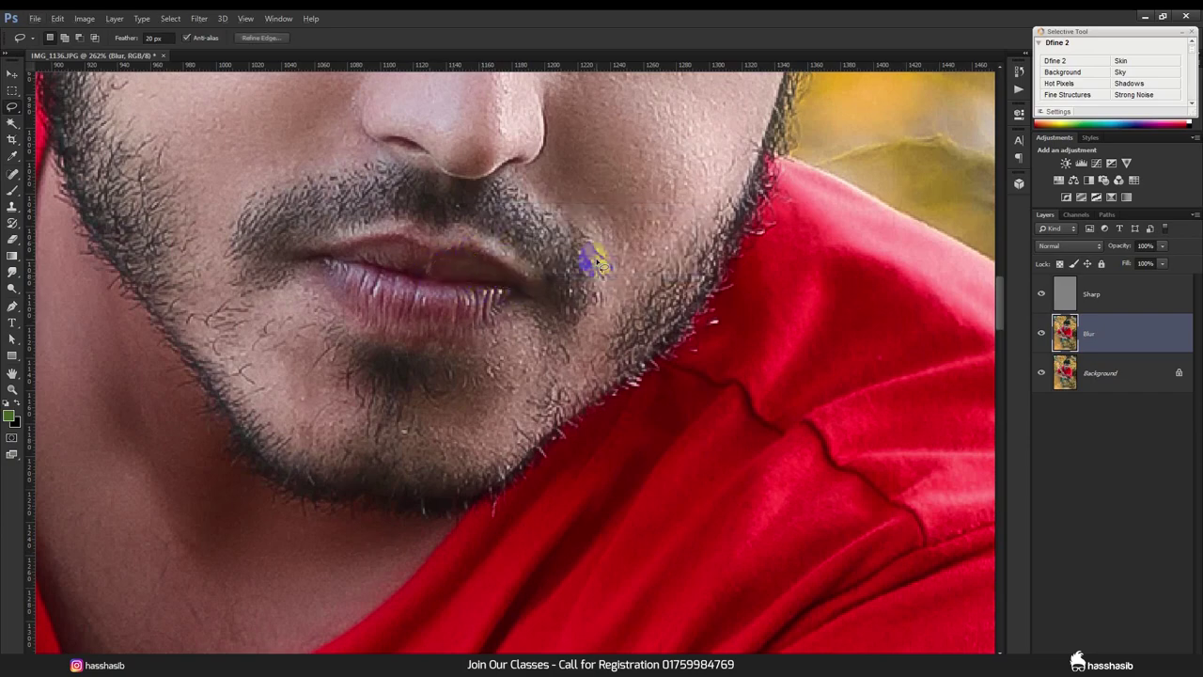
pyautogui.scroll(-6, 492, 295)
pyautogui.scroll(-7, 481, 322)
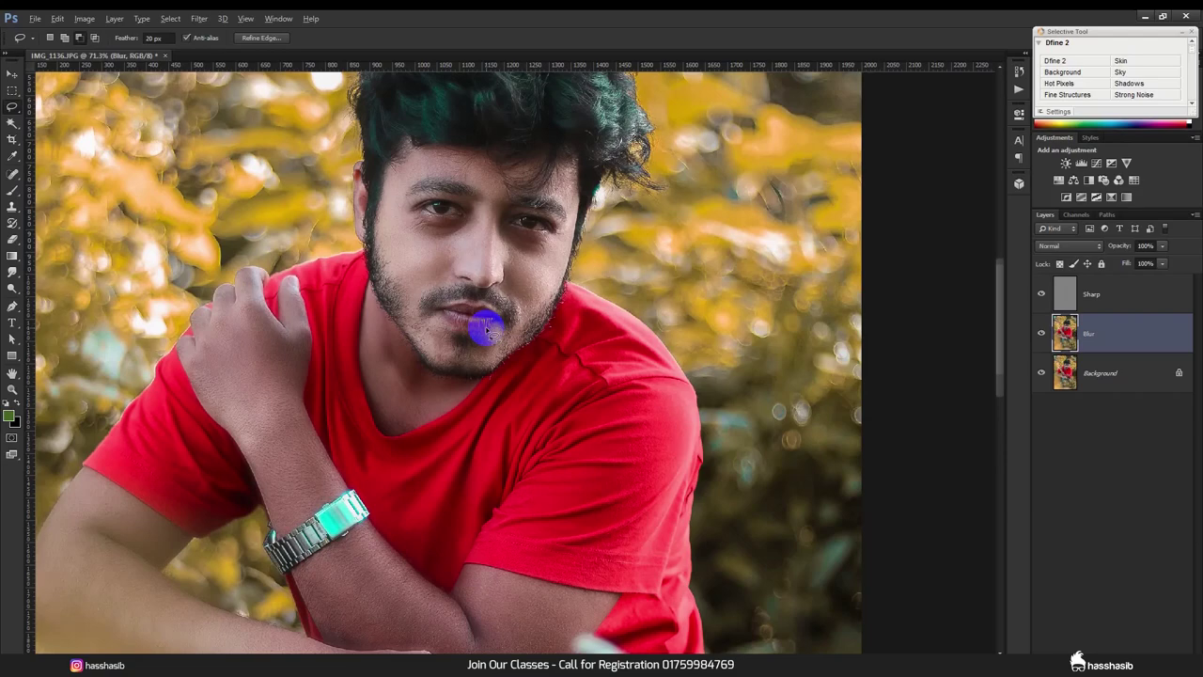
pyautogui.scroll(-3, 486, 327)
pyautogui.scroll(-3, 484, 328)
pyautogui.scroll(-2, 485, 328)
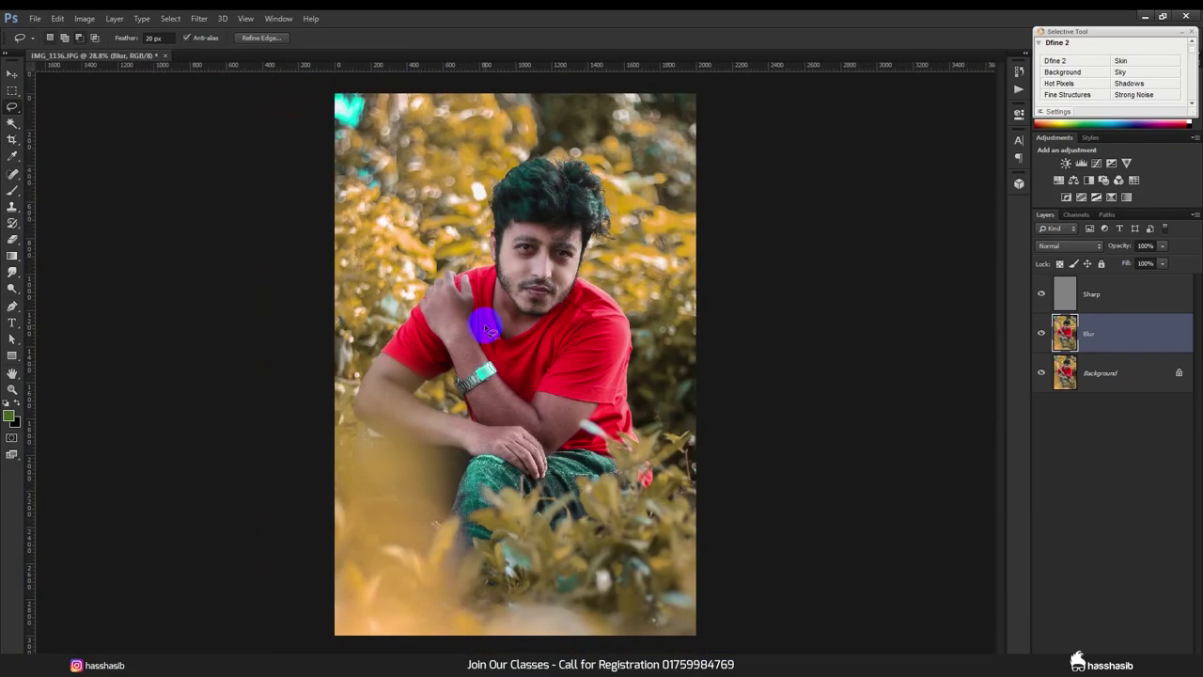
pyautogui.scroll(1, 487, 329)
pyautogui.click(1090, 299)
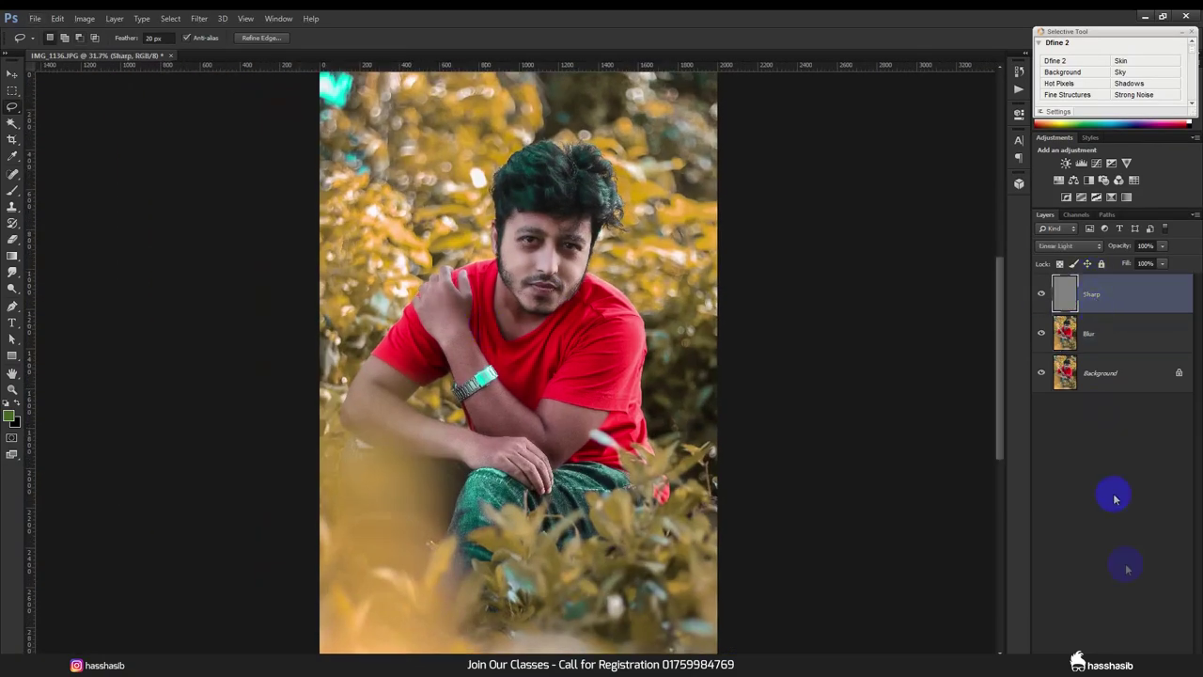
# Step: Add a new layer and run Apply Image with Merged source, RGB channel, Normal blending
pyautogui.click(1166, 651)
pyautogui.click(85, 18)
pyautogui.click(160, 202)
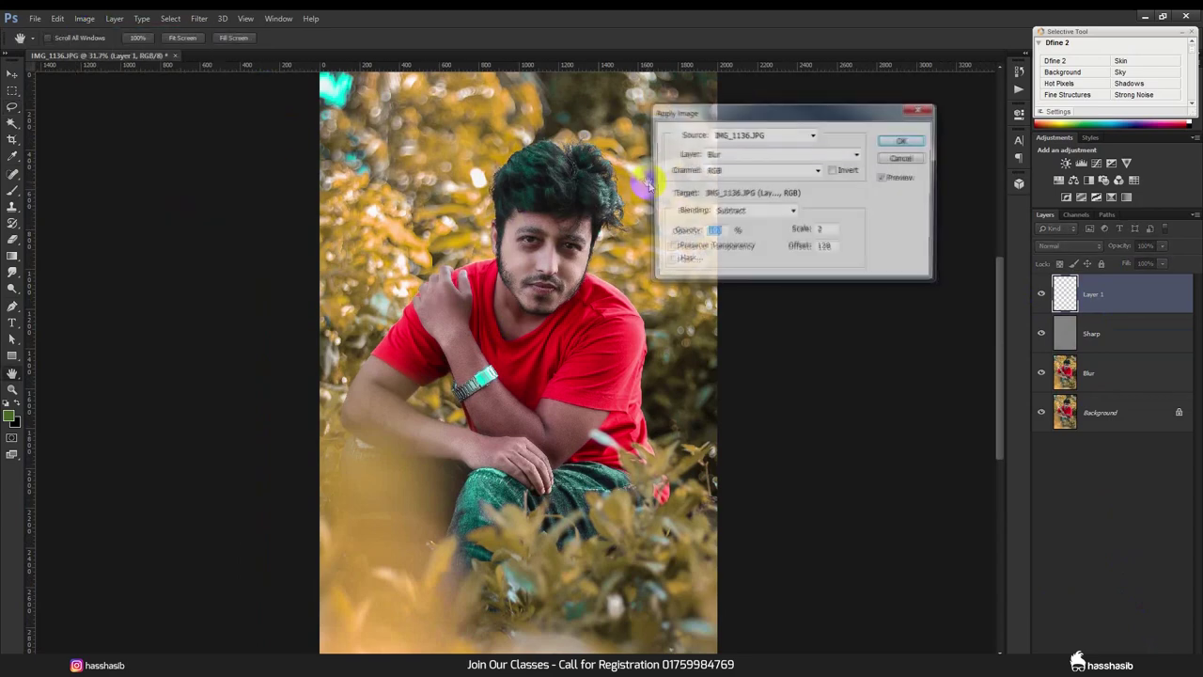
pyautogui.moveTo(811, 113); pyautogui.dragTo(643, 127)
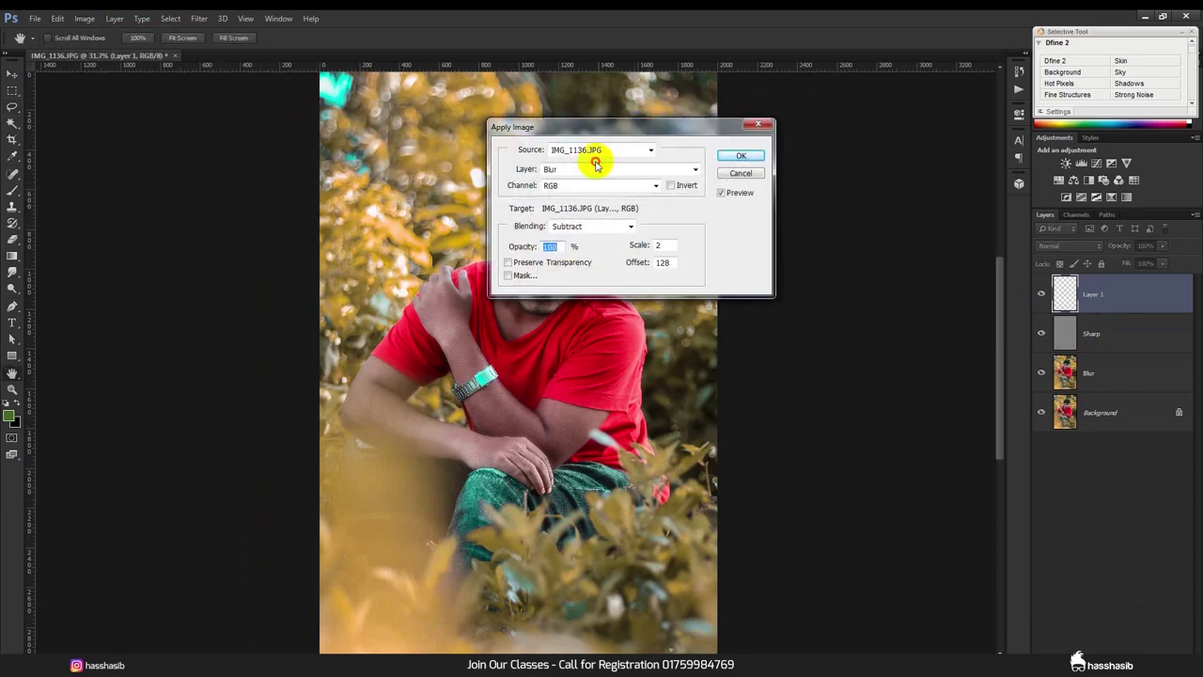
pyautogui.click(596, 166)
pyautogui.click(572, 180)
pyautogui.click(577, 185)
pyautogui.click(577, 186)
pyautogui.click(583, 226)
pyautogui.click(580, 231)
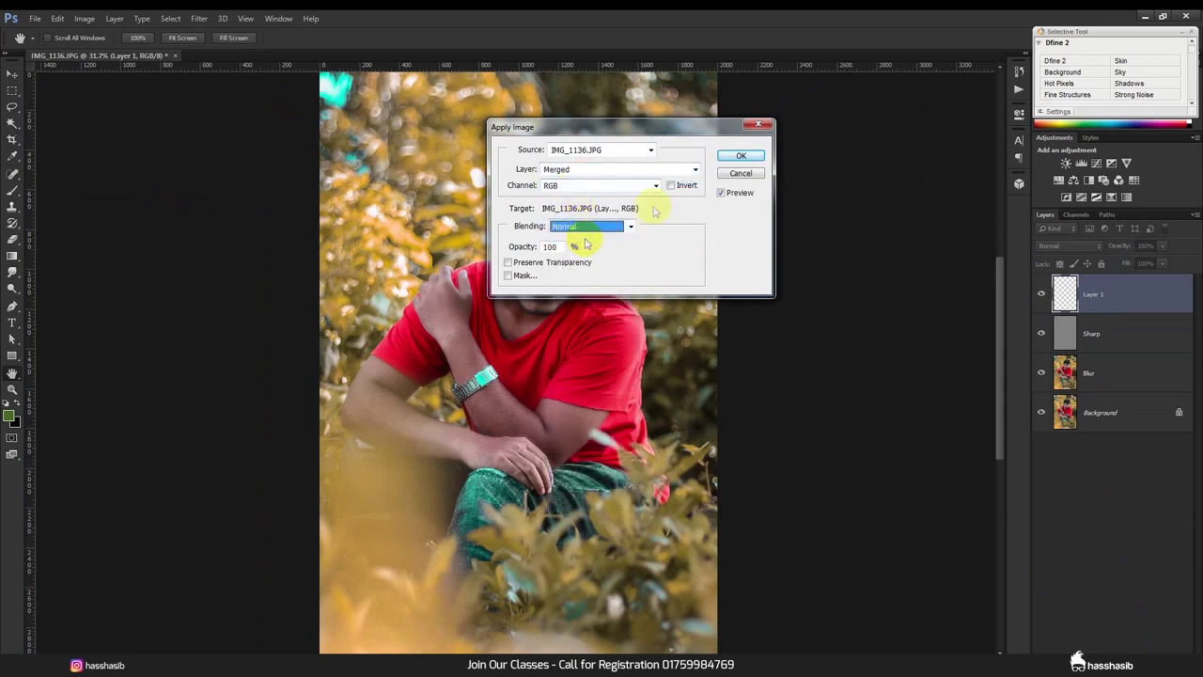
pyautogui.click(733, 156)
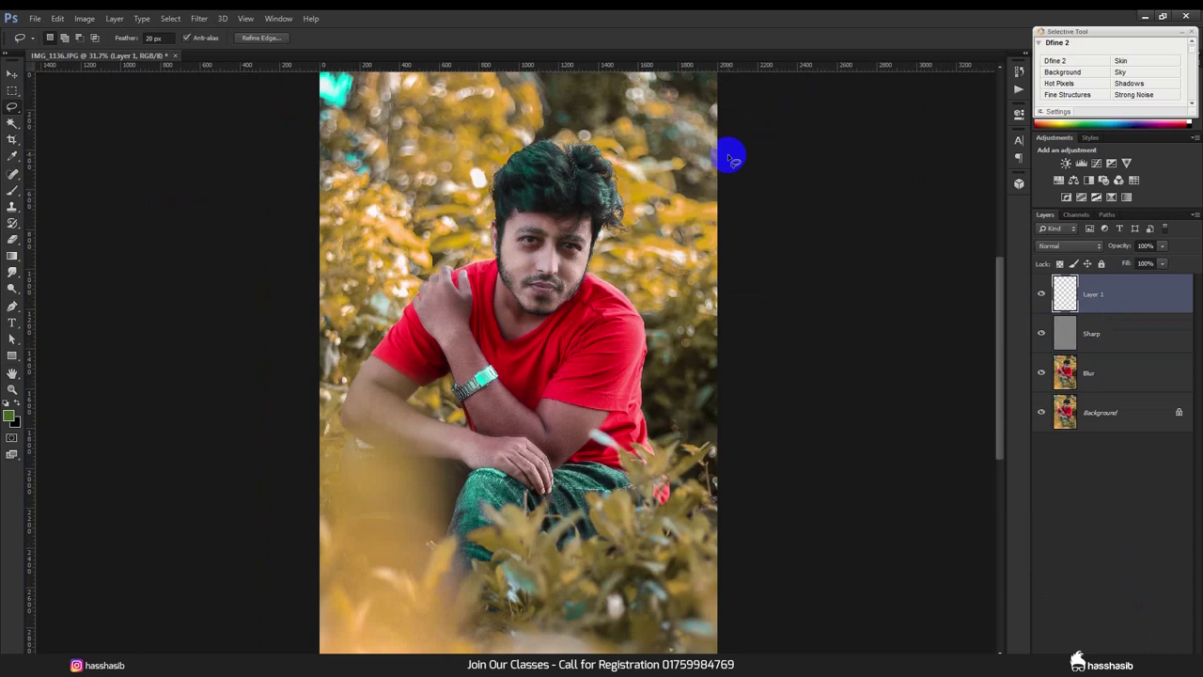
# Step: Deselect, switch to the Move tool and reapply the merged Apply Image onto Layer 1
pyautogui.click(264, 185)
pyautogui.click(4, 75)
pyautogui.click(8, 75)
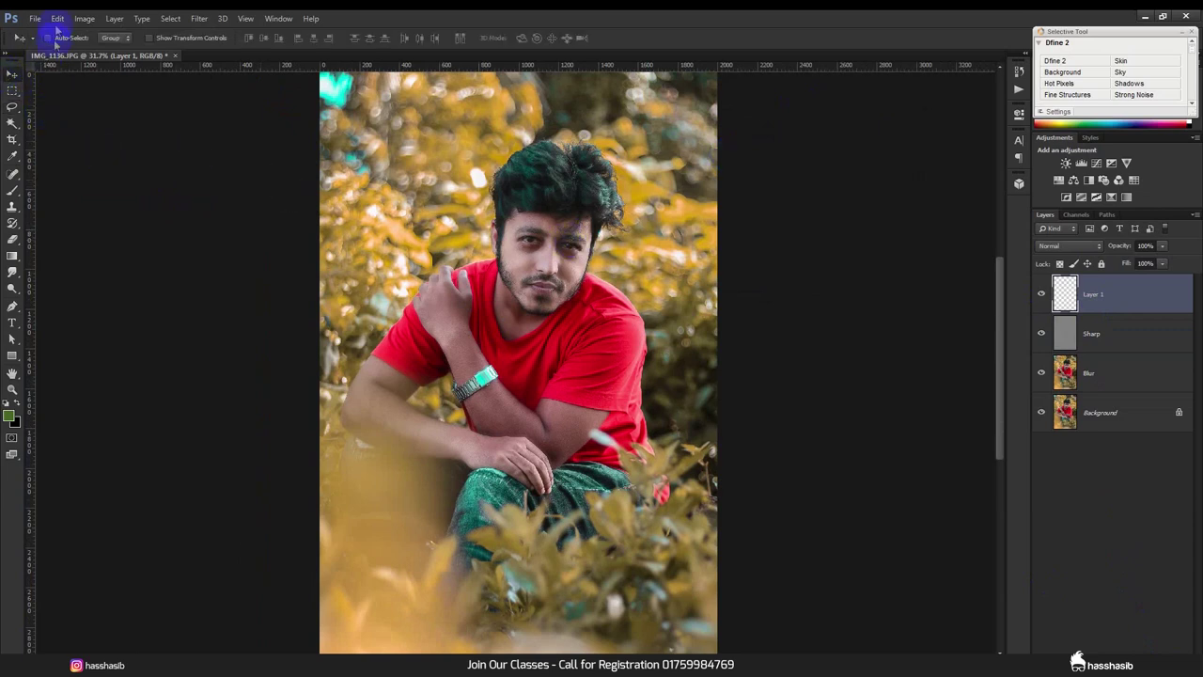
pyautogui.click(83, 19)
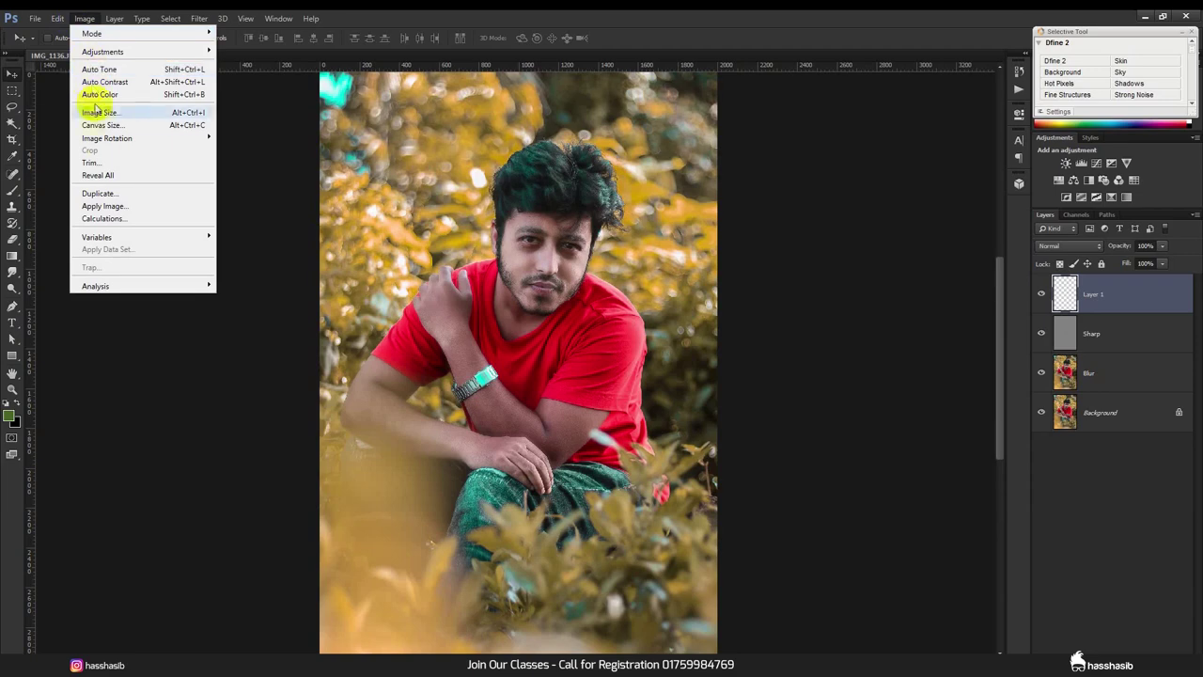
pyautogui.click(118, 199)
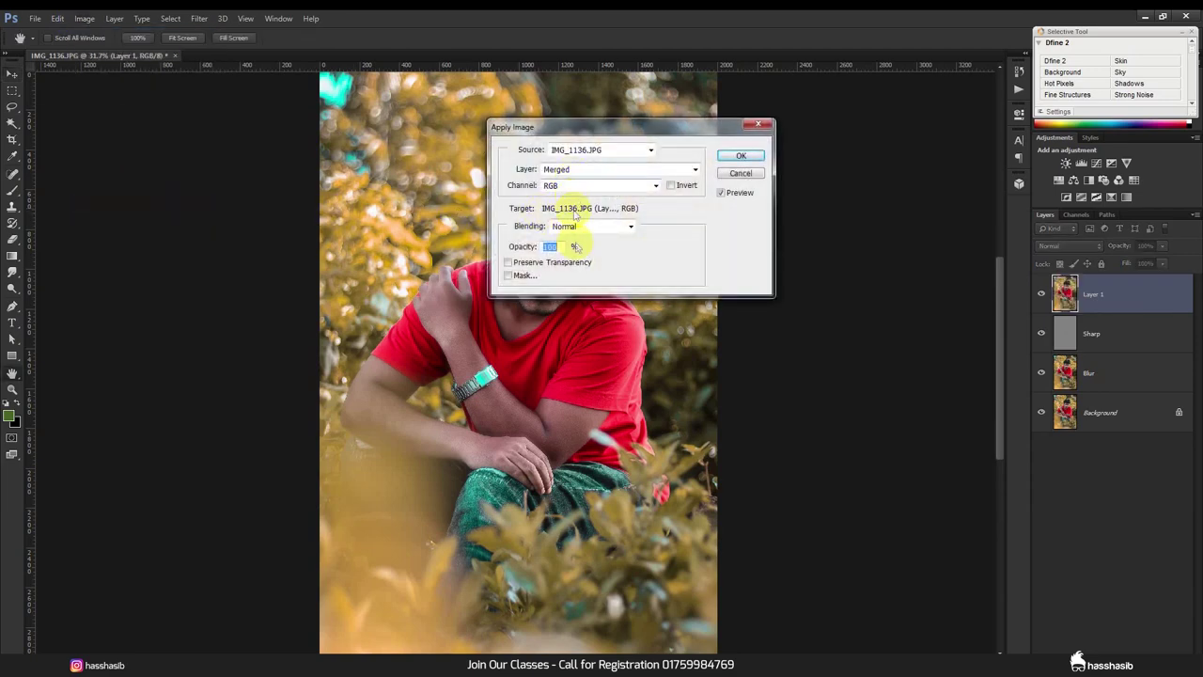
pyautogui.click(741, 156)
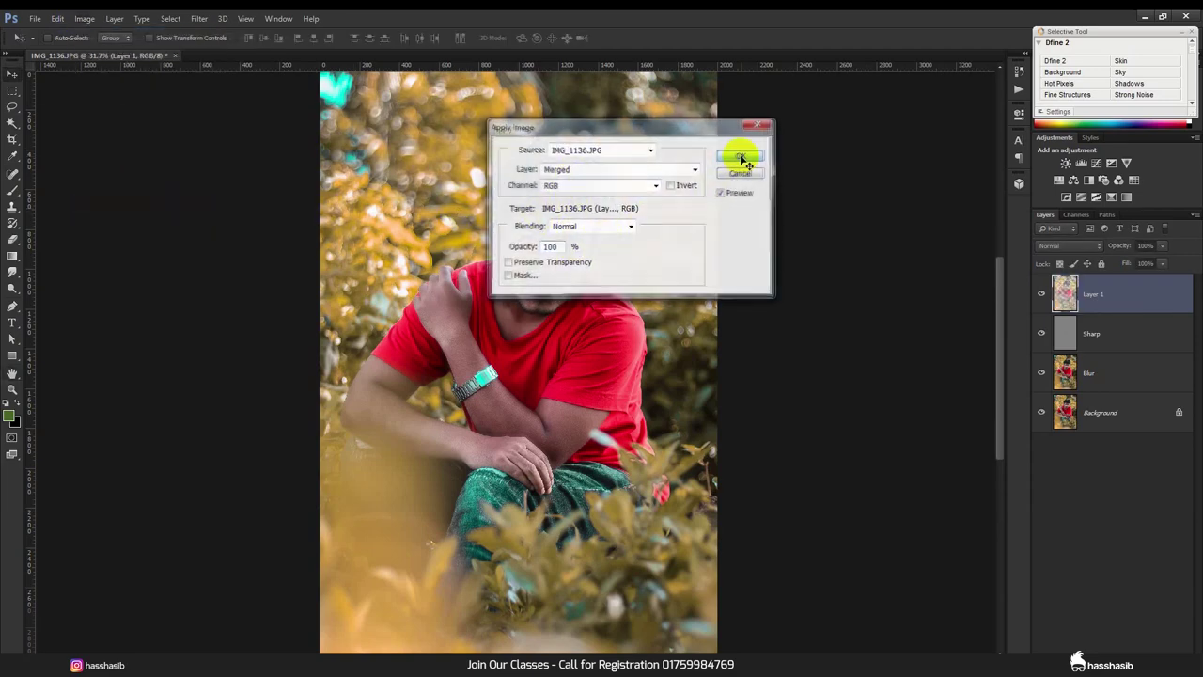
pyautogui.scroll(5, 526, 256)
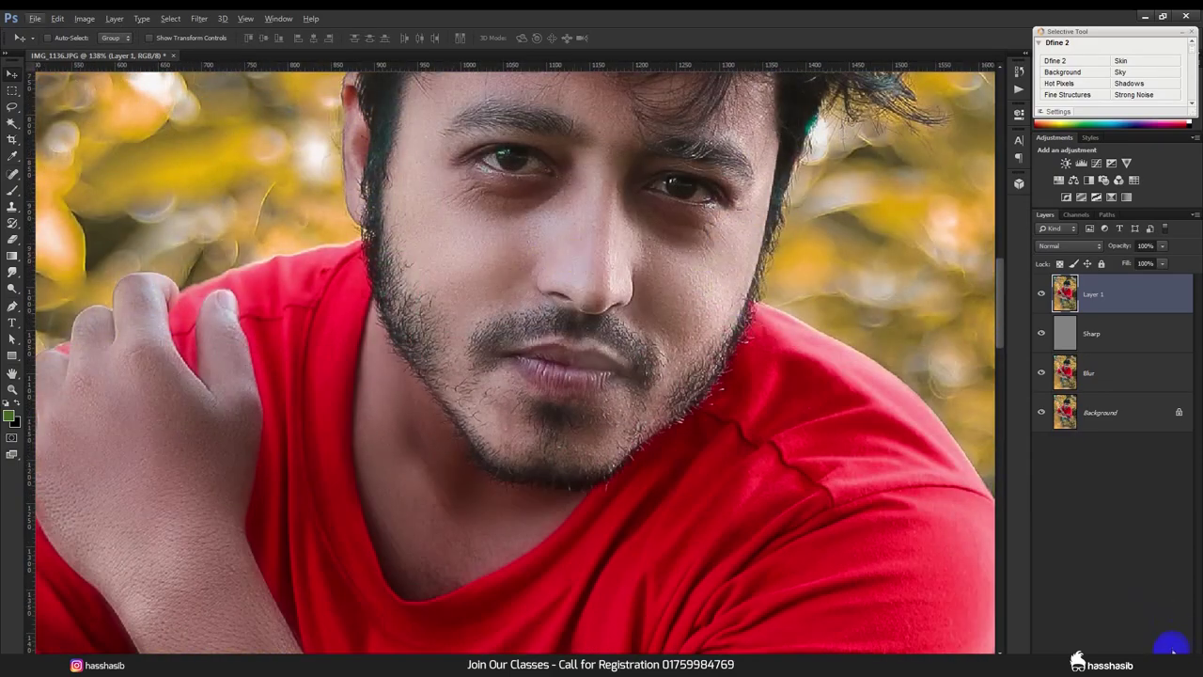
# Step: Create Layer 2 and fill it with 50% Gray using Edit > Fill
pyautogui.click(1172, 649)
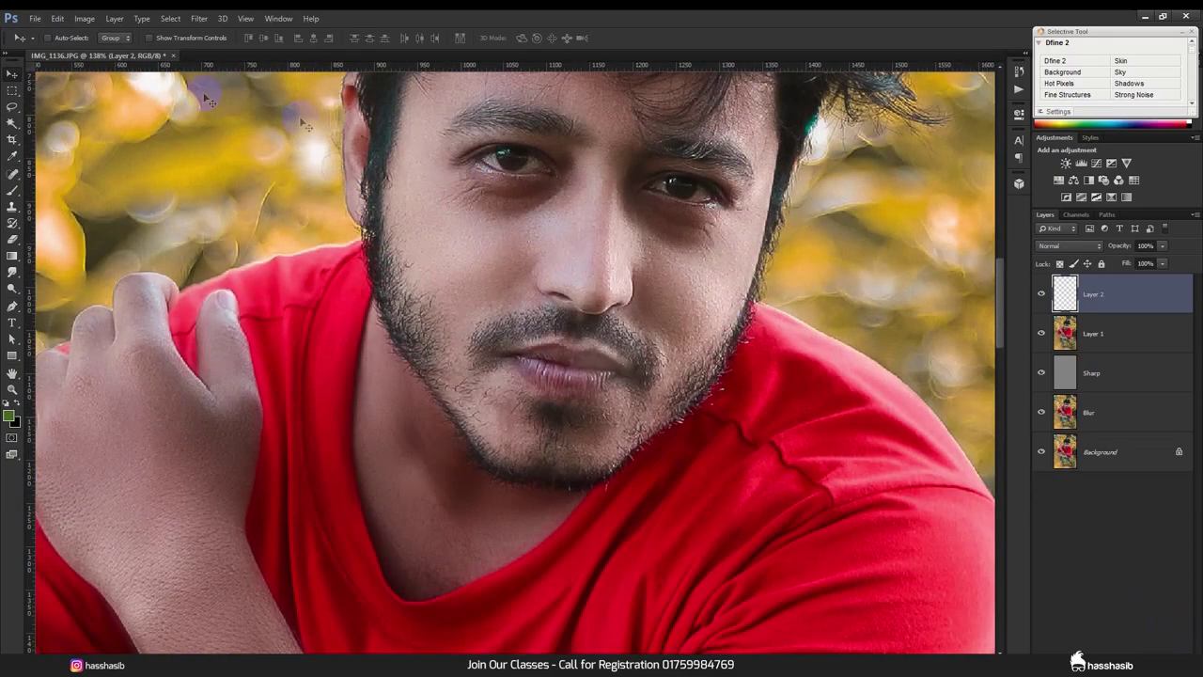
pyautogui.click(91, 23)
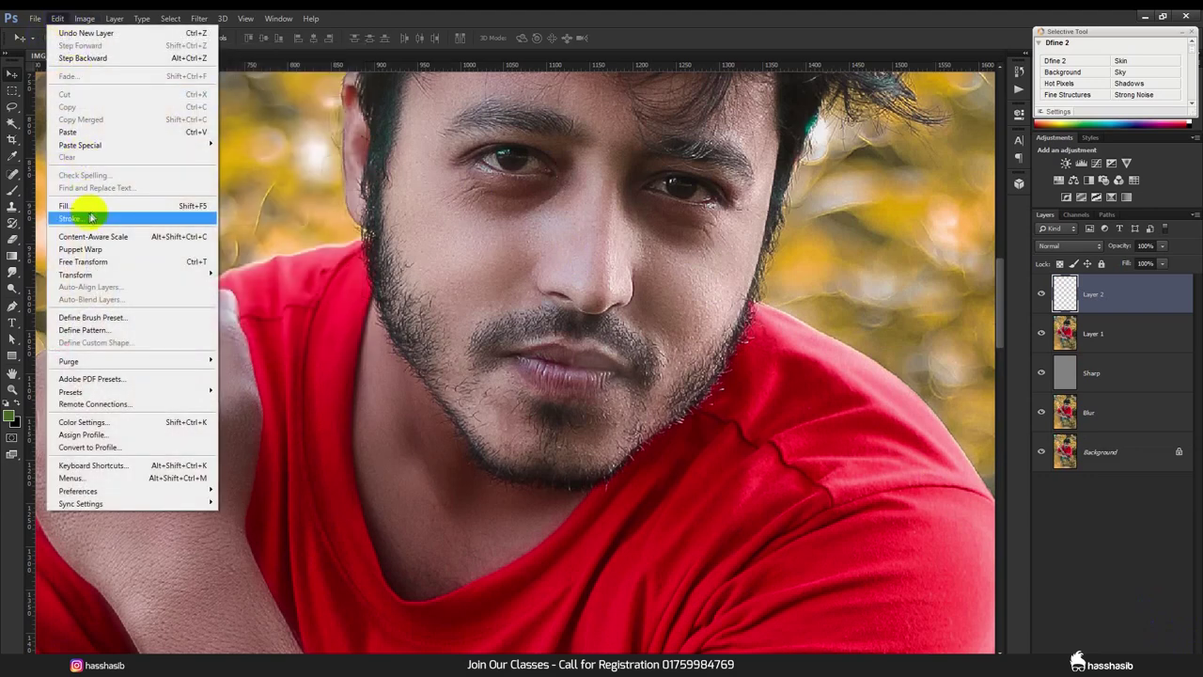
pyautogui.moveTo(57, 18)
pyautogui.click(89, 215)
pyautogui.click(402, 226)
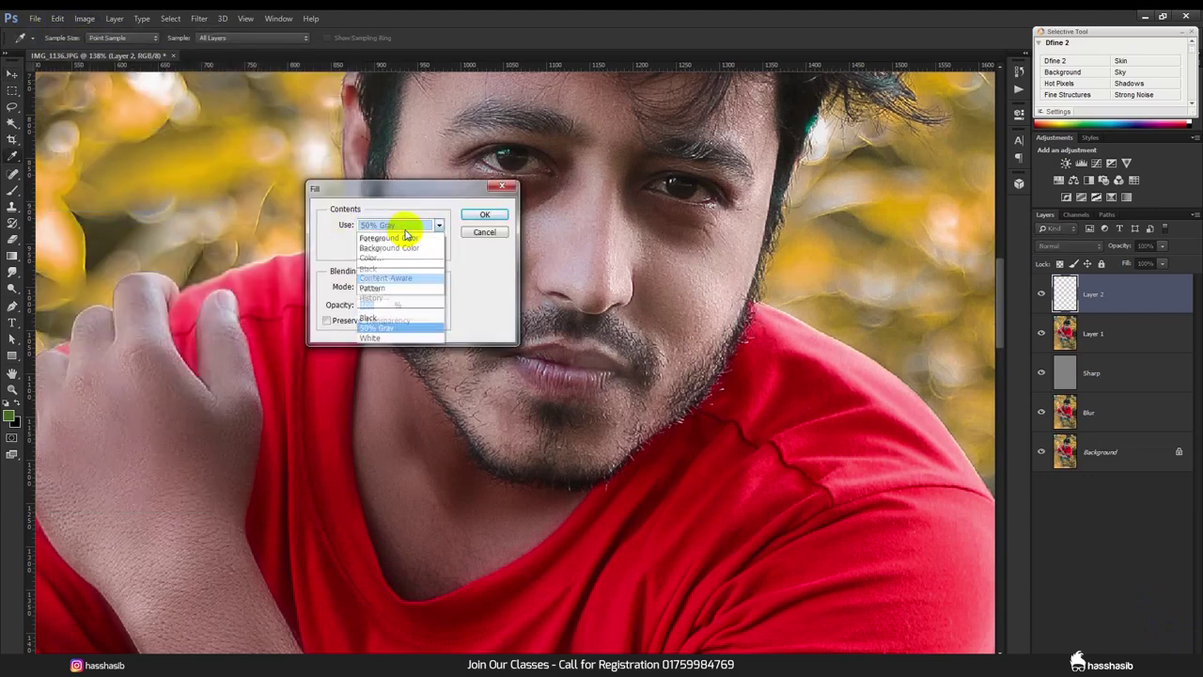
pyautogui.click(440, 304)
pyautogui.click(487, 214)
pyautogui.press('v')
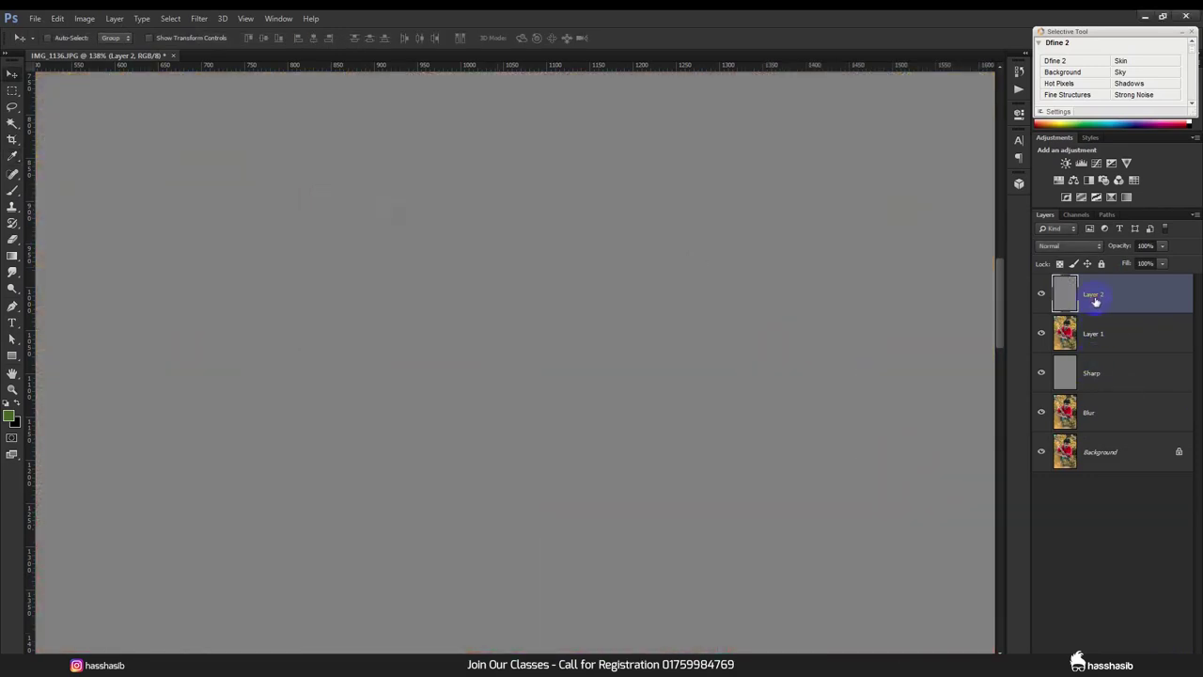
# Step: Set Layer 2's blend mode to Overlay and pick the Dodge Tool from the toolbar flyout
pyautogui.click(1072, 246)
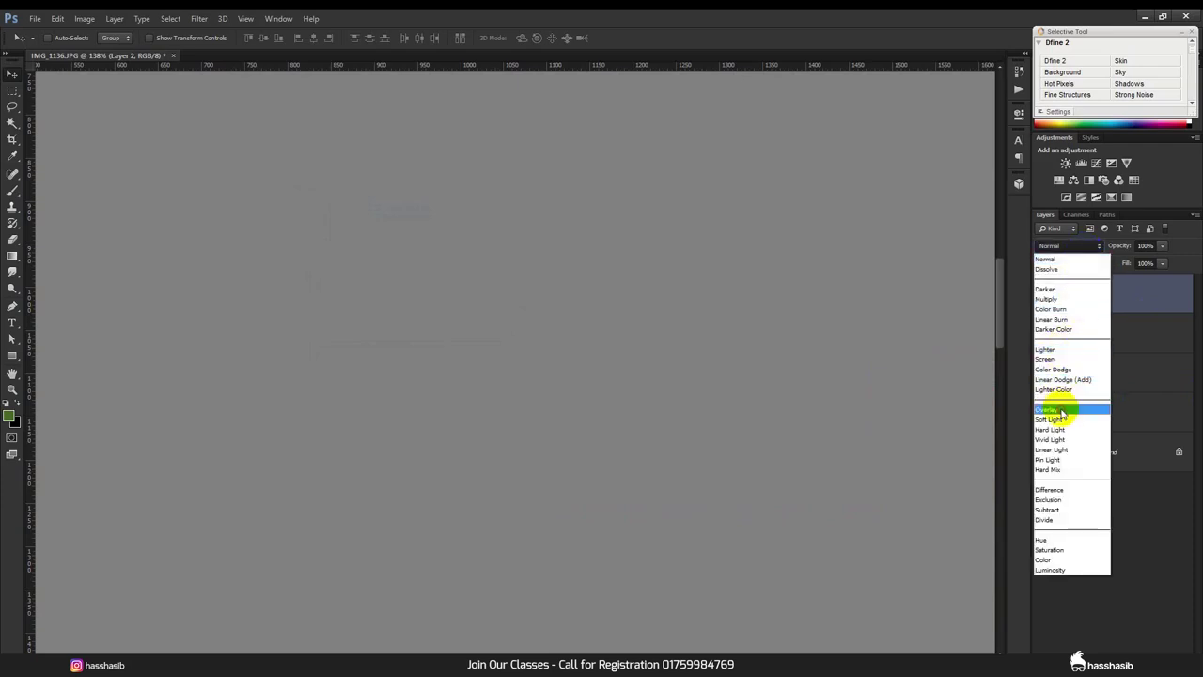
pyautogui.click(1056, 408)
pyautogui.moveTo(21, 196); pyautogui.dragTo(64, 198)
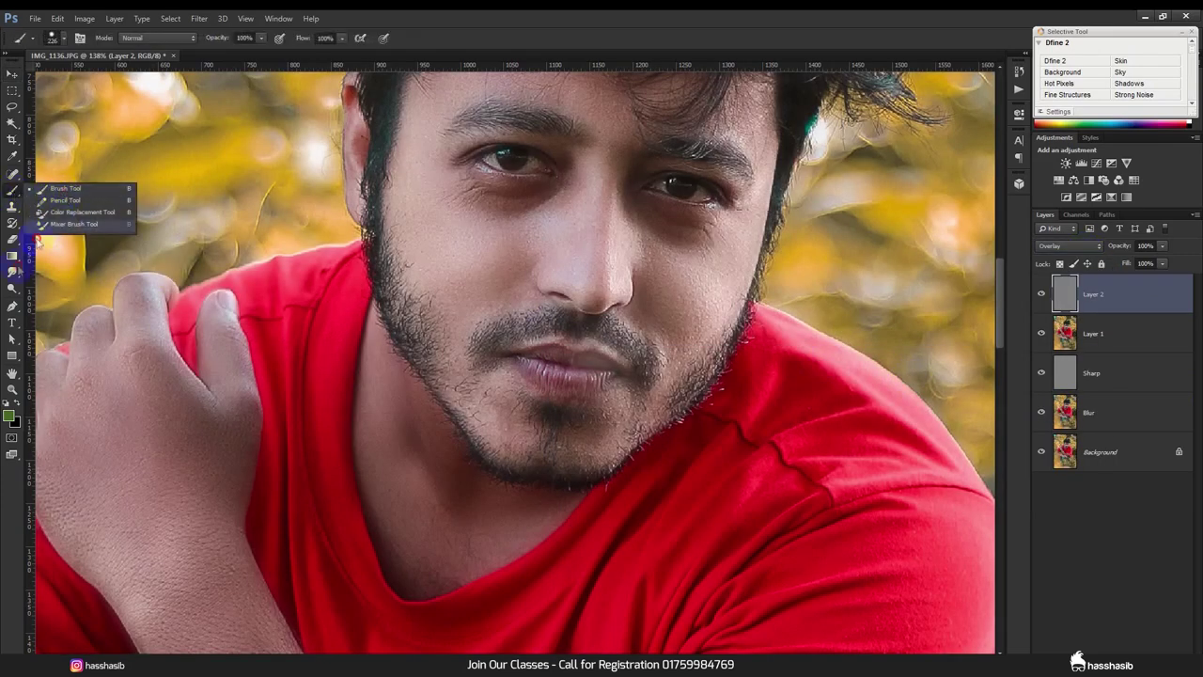
pyautogui.moveTo(12, 287); pyautogui.dragTo(58, 293)
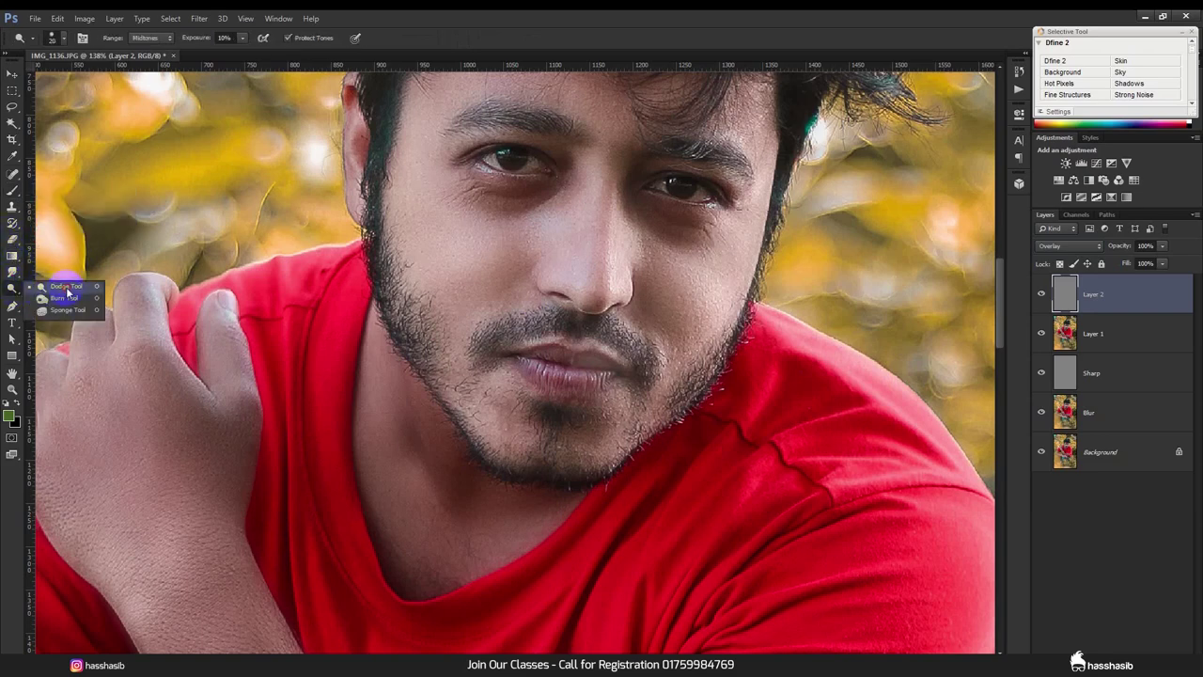
# Step: Dodge the chin, lips, both eyes, hairline above the ear and neck at Midtones, 10% exposure
pyautogui.click(67, 291)
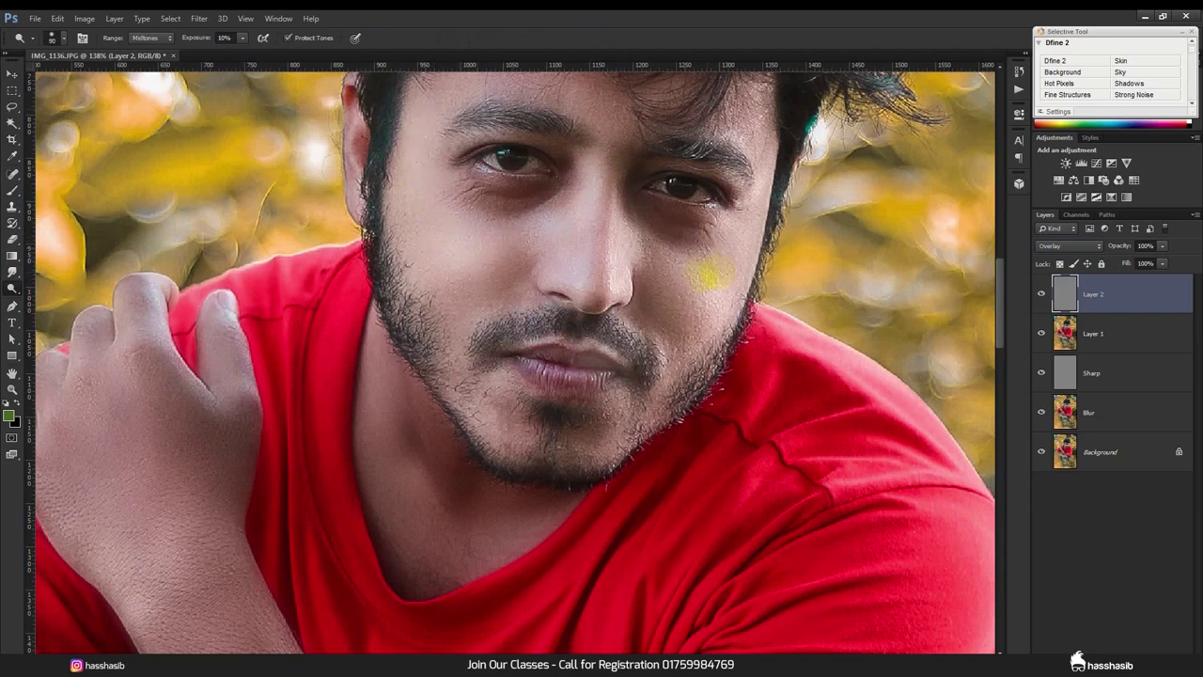
pyautogui.moveTo(696, 330); pyautogui.dragTo(532, 411)
pyautogui.moveTo(538, 365)
pyautogui.mouseDown()
pyautogui.moveTo(571, 375)
pyautogui.moveTo(536, 329)
pyautogui.mouseUp()
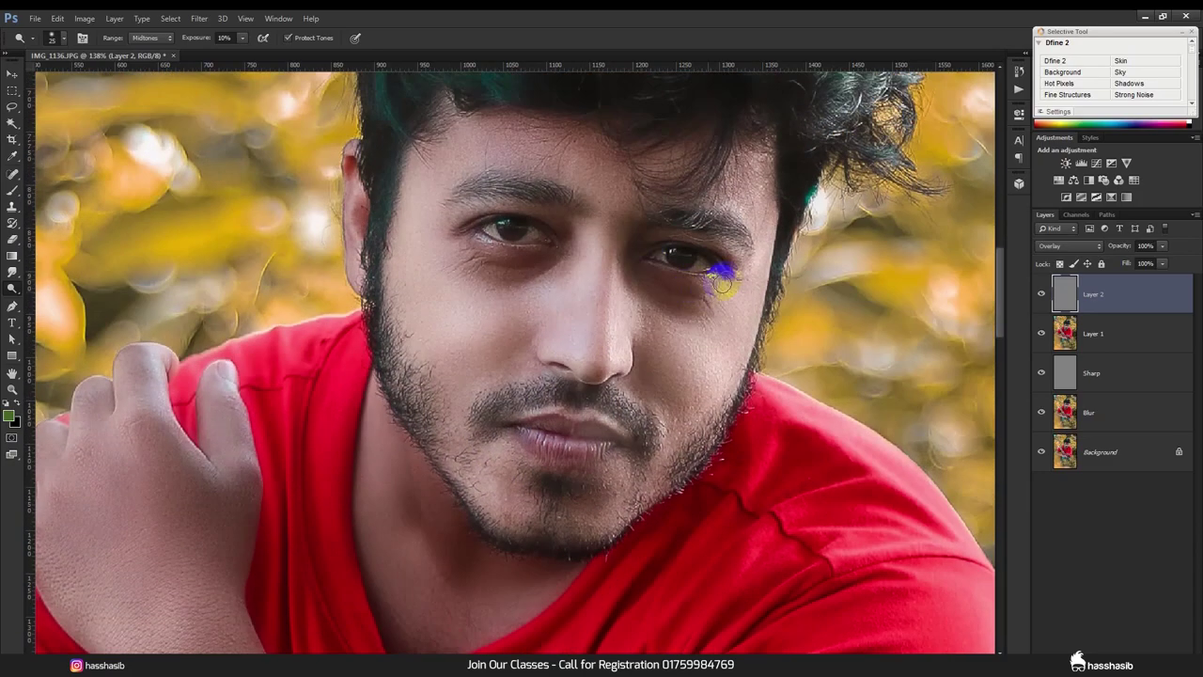
pyautogui.moveTo(728, 275)
pyautogui.mouseDown()
pyautogui.moveTo(683, 278)
pyautogui.moveTo(704, 279)
pyautogui.moveTo(671, 255)
pyautogui.mouseUp()
pyautogui.moveTo(498, 231)
pyautogui.mouseDown()
pyautogui.moveTo(532, 236)
pyautogui.moveTo(504, 228)
pyautogui.moveTo(537, 226)
pyautogui.mouseUp()
pyautogui.moveTo(349, 153); pyautogui.dragTo(414, 141)
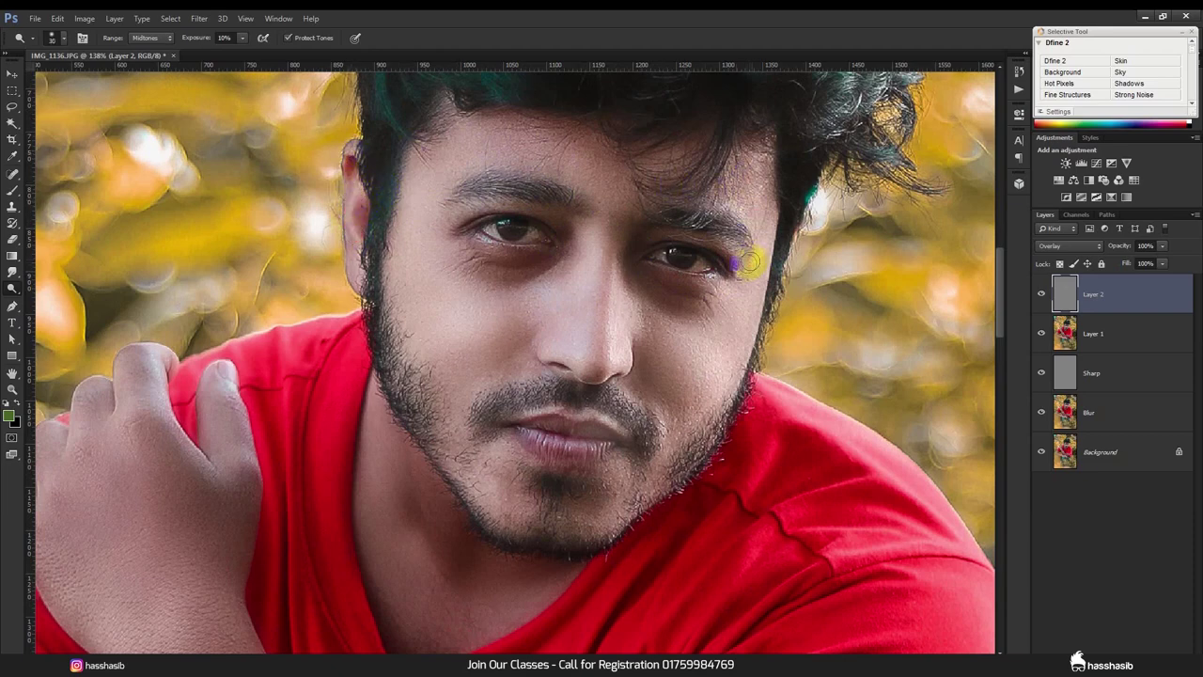
pyautogui.moveTo(480, 244); pyautogui.dragTo(506, 254)
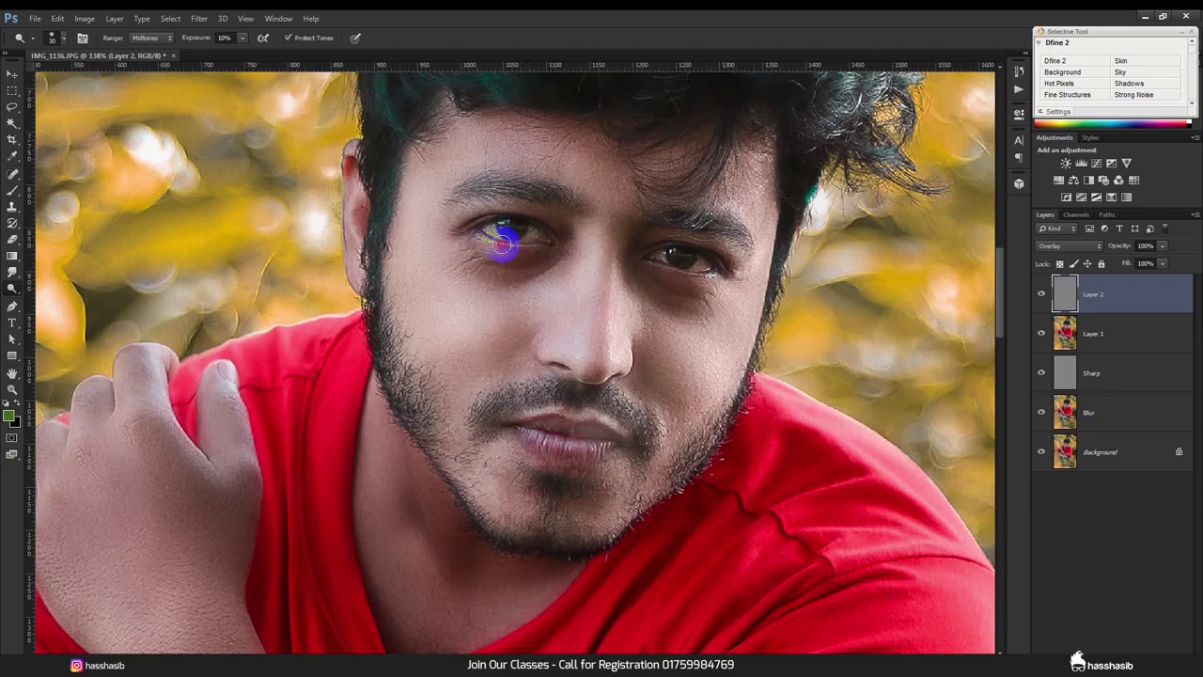
pyautogui.scroll(-3, 398, 315)
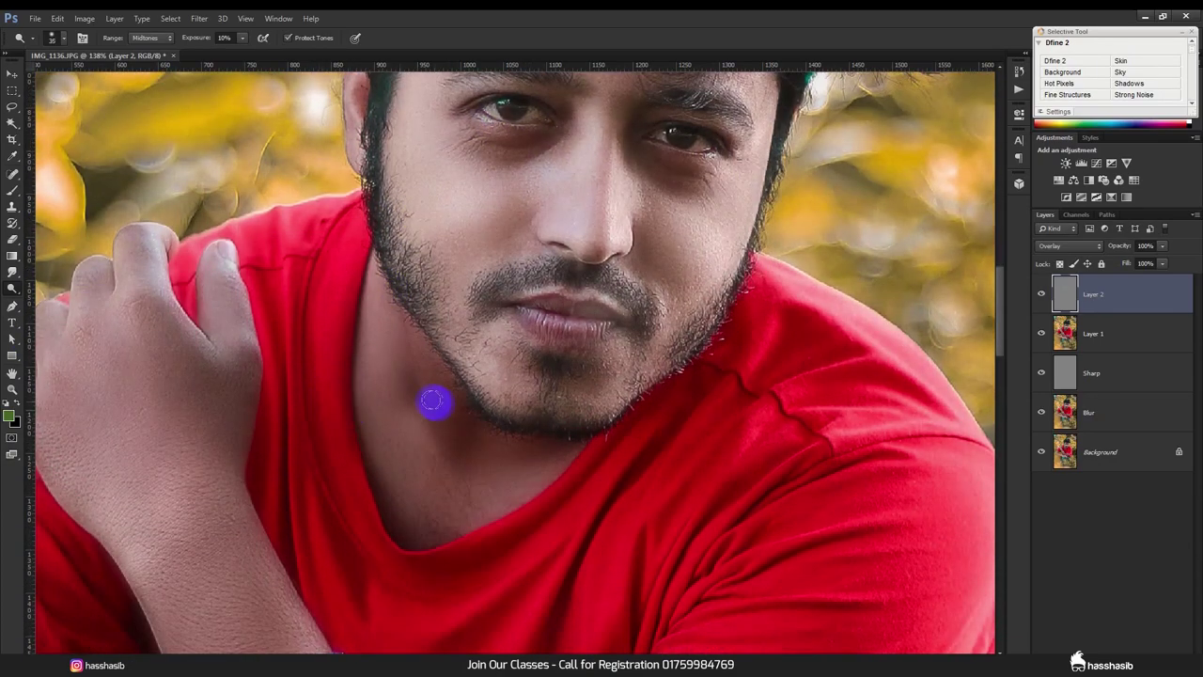
pyautogui.moveTo(426, 458); pyautogui.dragTo(443, 432)
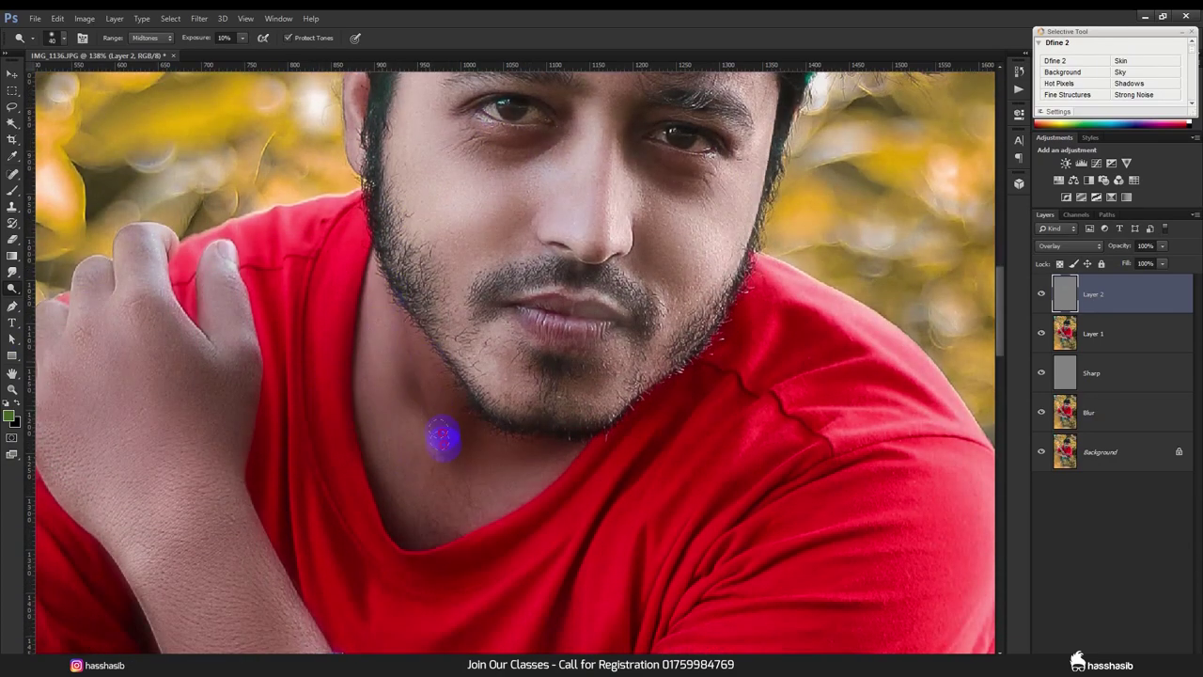
pyautogui.scroll(-2, 505, 403)
pyautogui.scroll(-3, 403, 461)
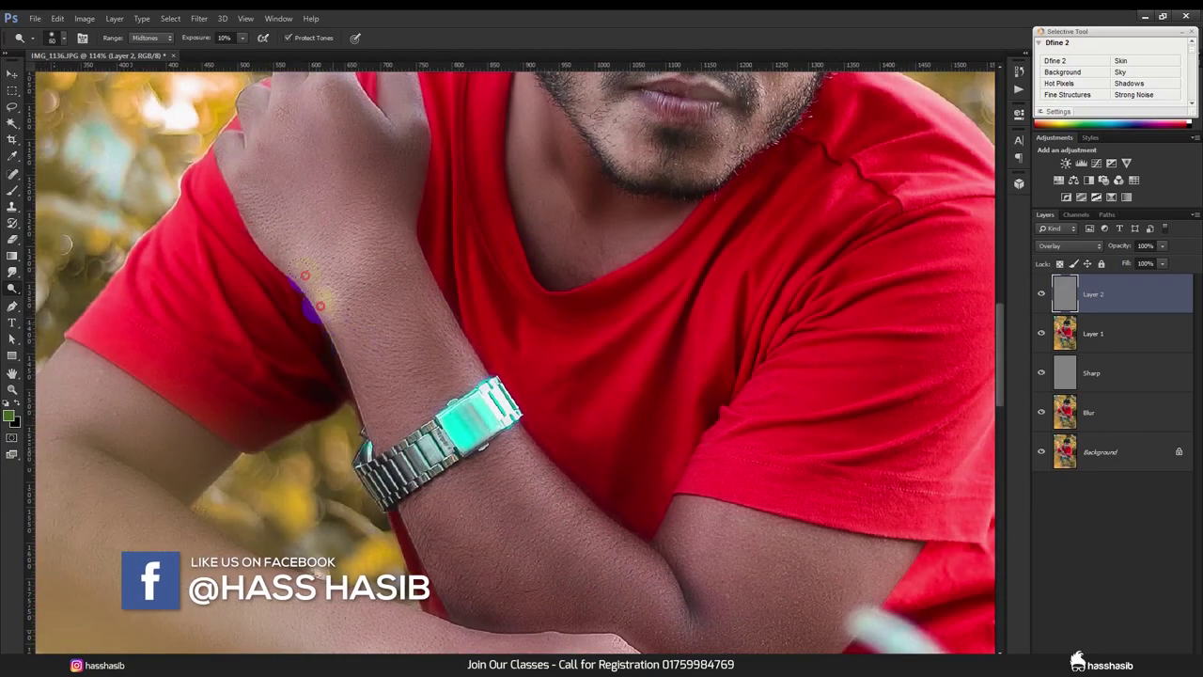
# Step: Dodge the forearm, then move on to the upper arm and shoulder hand with brush size 90
pyautogui.click(322, 269)
pyautogui.moveTo(596, 556); pyautogui.dragTo(555, 513)
pyautogui.scroll(-2, 583, 503)
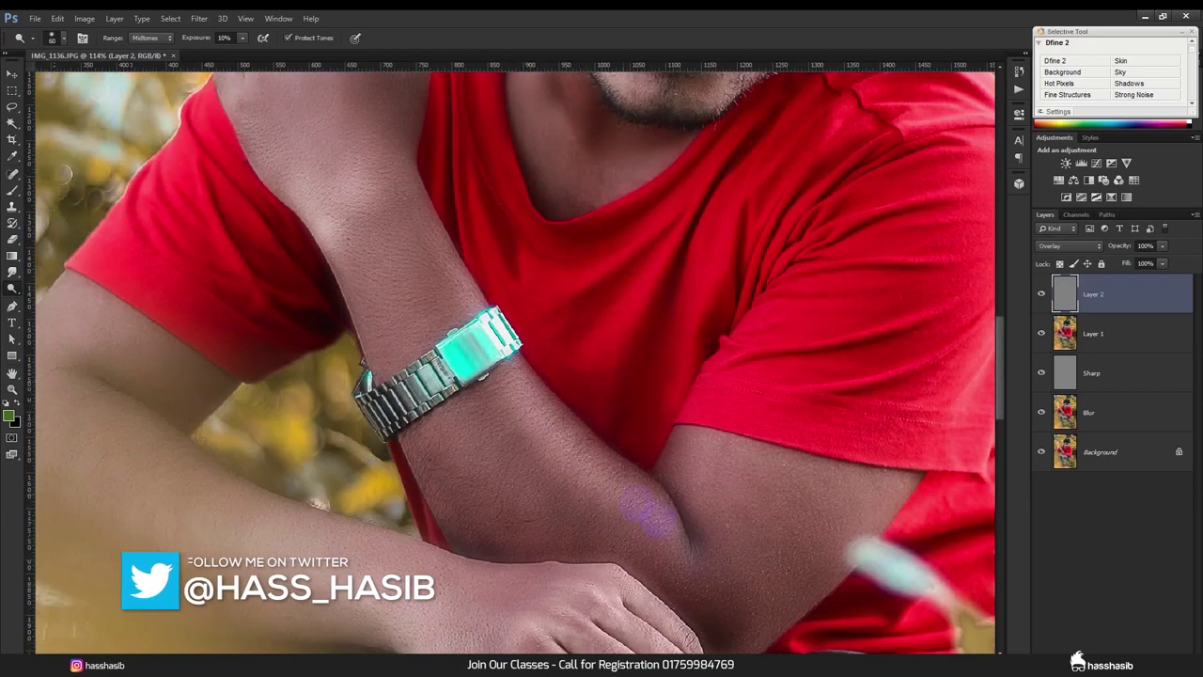
pyautogui.scroll(-2, 537, 472)
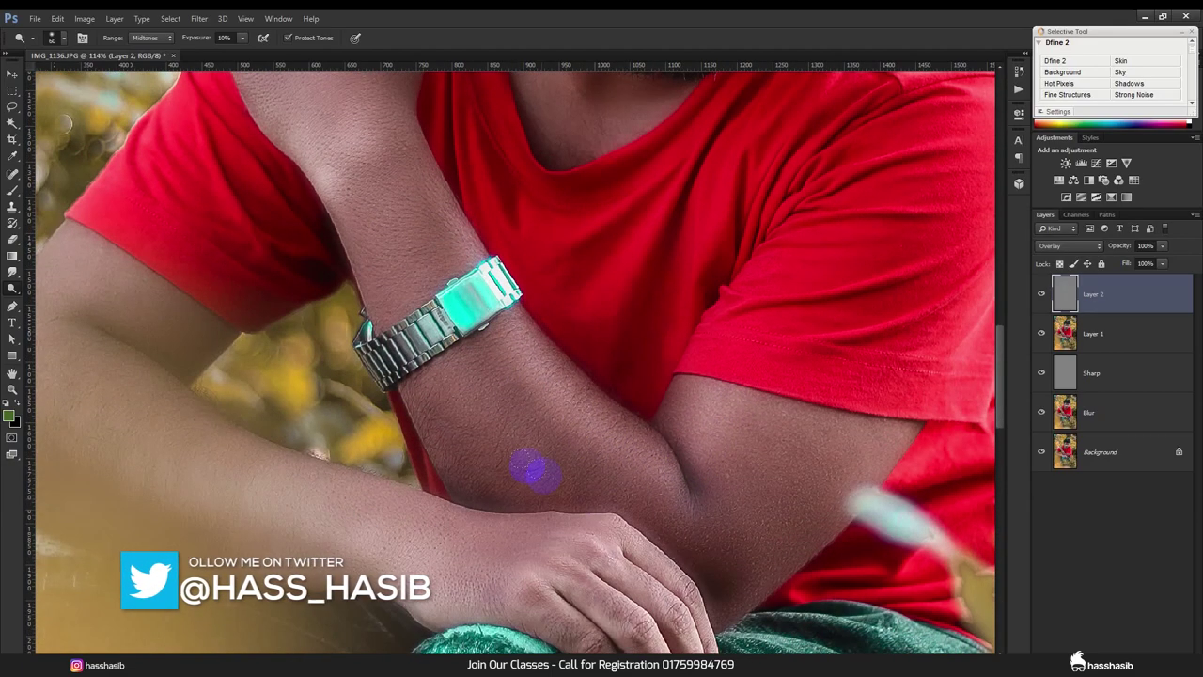
pyautogui.click(532, 497)
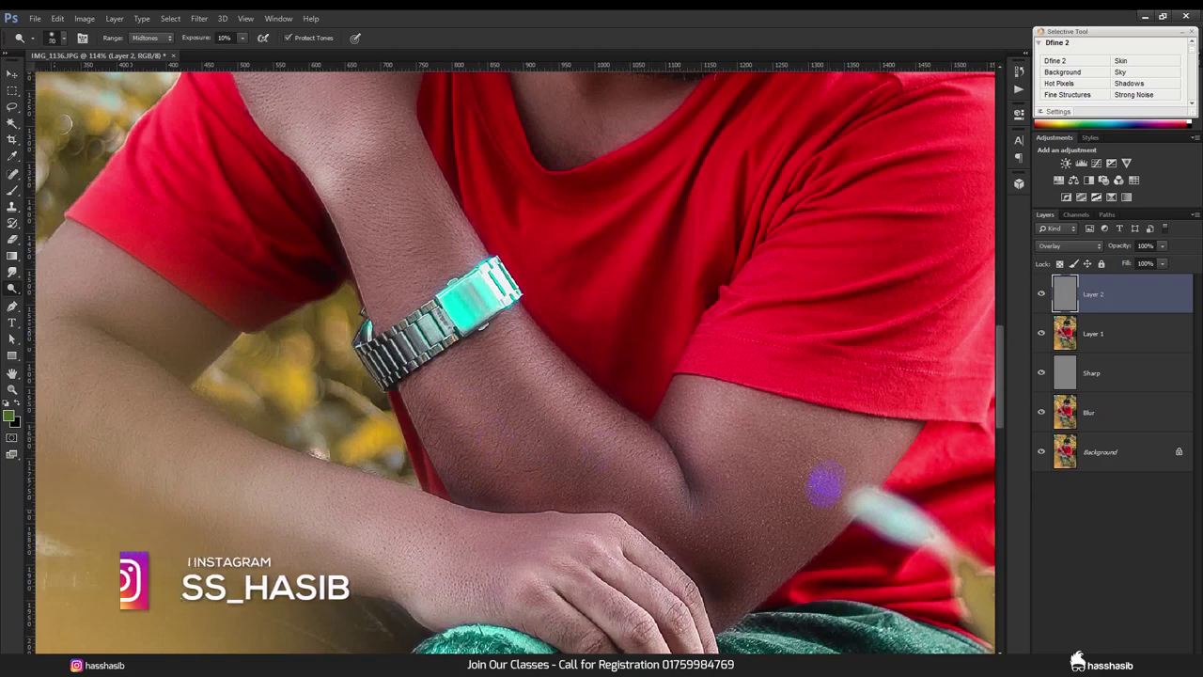
pyautogui.scroll(-2, 323, 508)
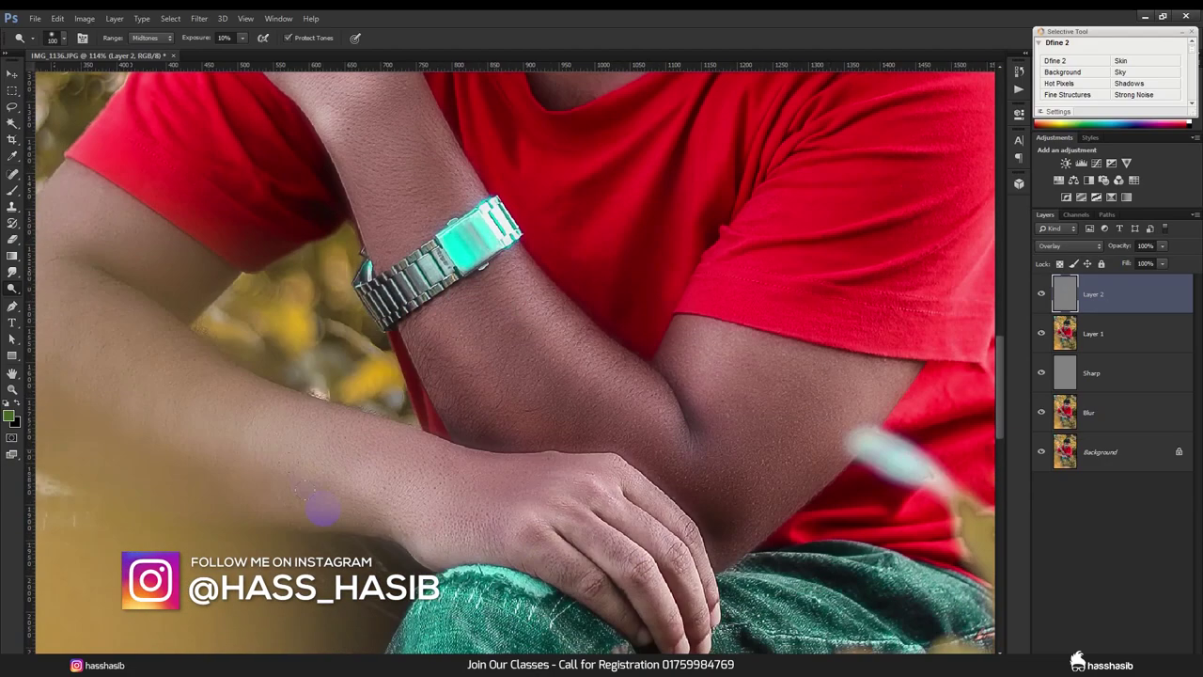
pyautogui.moveTo(220, 427); pyautogui.dragTo(558, 493)
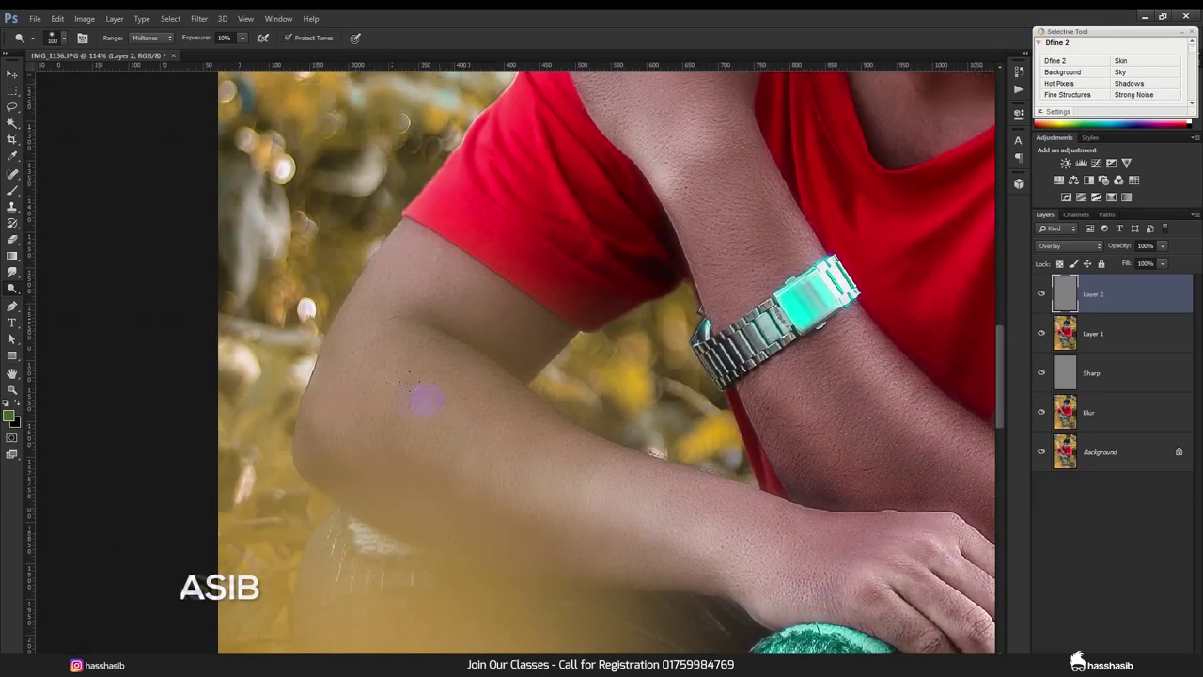
pyautogui.moveTo(498, 282)
pyautogui.mouseDown()
pyautogui.moveTo(579, 271)
pyautogui.moveTo(630, 424)
pyautogui.mouseUp()
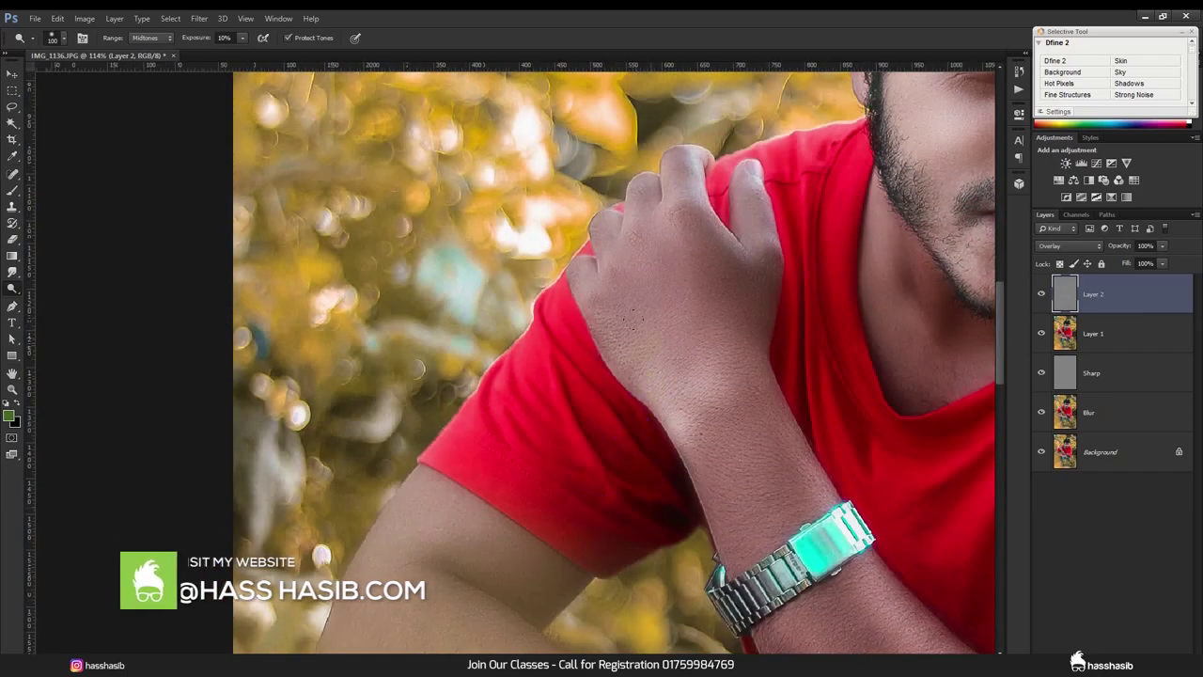
pyautogui.press('[')
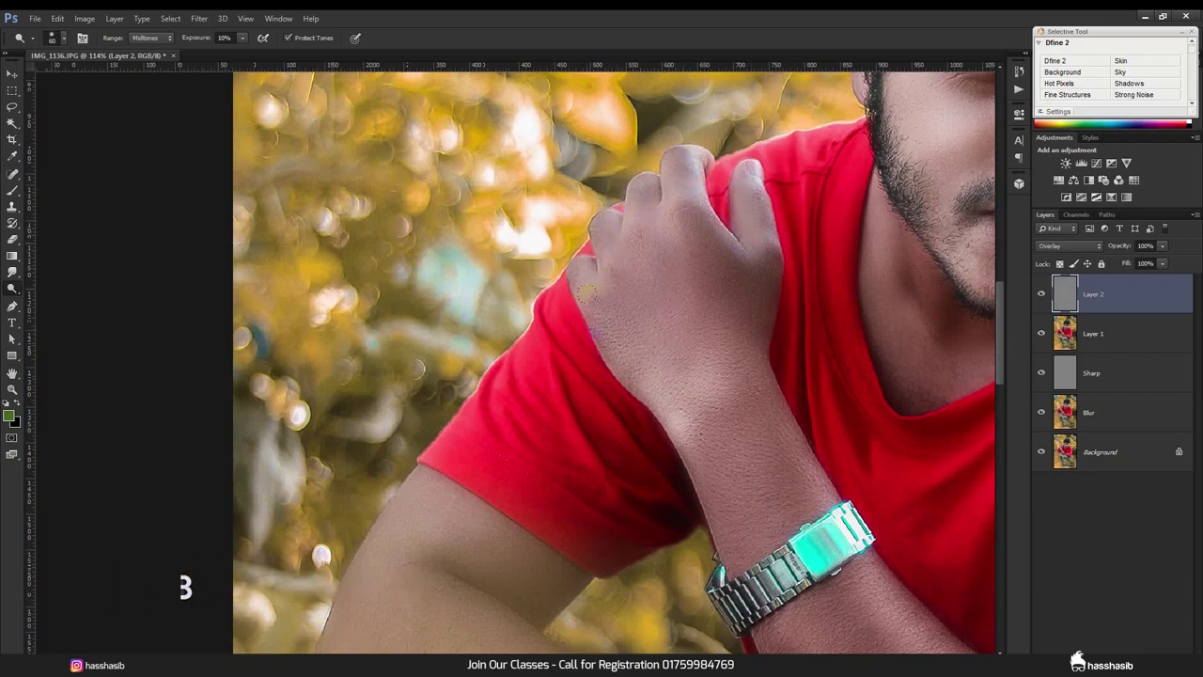
pyautogui.moveTo(787, 326); pyautogui.dragTo(554, 425)
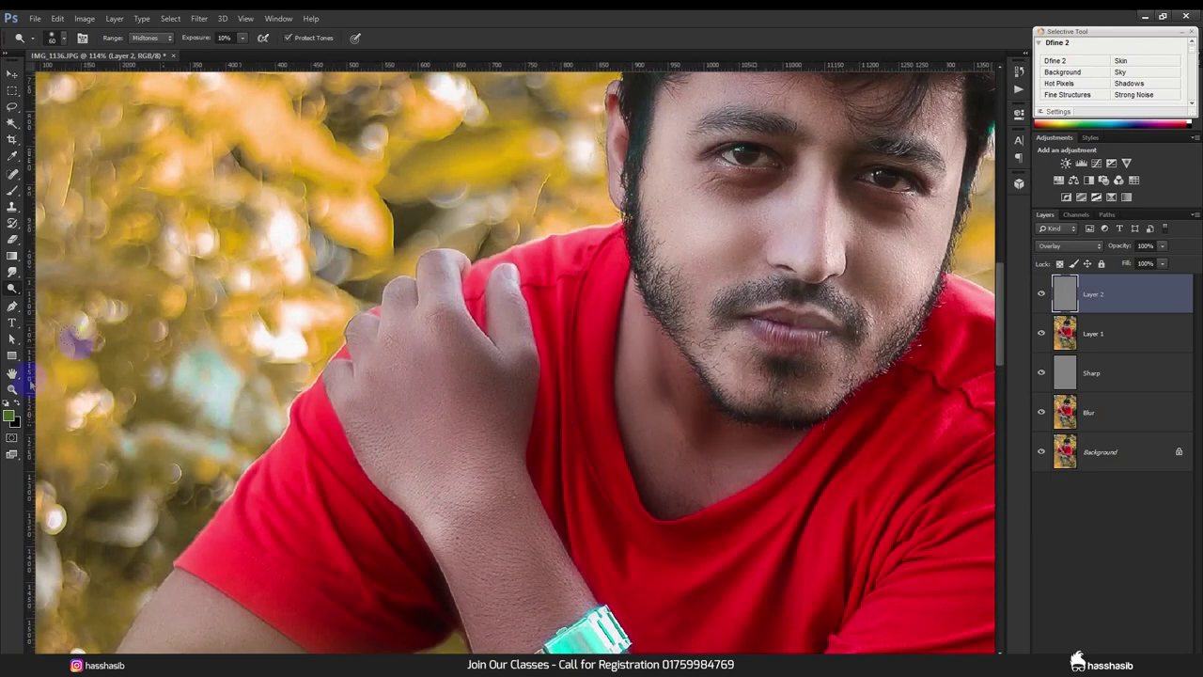
# Step: Show the dodge and burn tool variants in the toolbar flyout
pyautogui.rightClick(13, 292)
# Step: Burn the neck down to the collar, the lips and the area under the eye on the gray overlay layer
pyautogui.click(56, 295)
pyautogui.moveTo(666, 384); pyautogui.dragTo(696, 512)
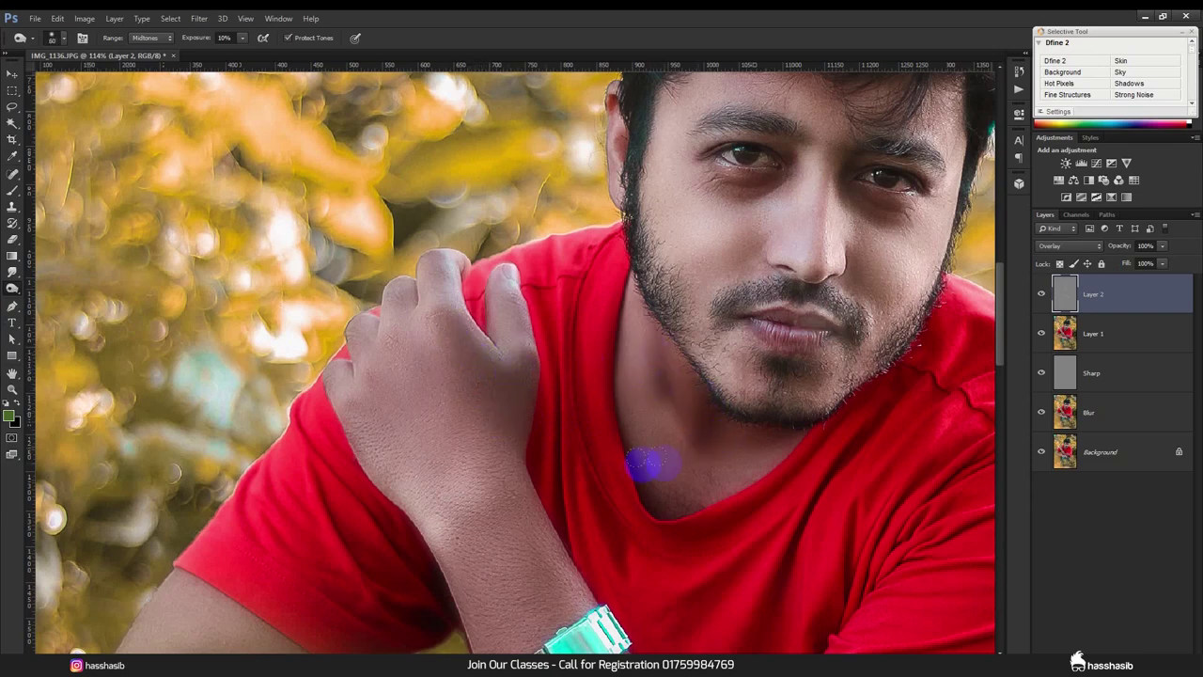
pyautogui.moveTo(749, 318); pyautogui.dragTo(813, 315)
pyautogui.click(859, 276)
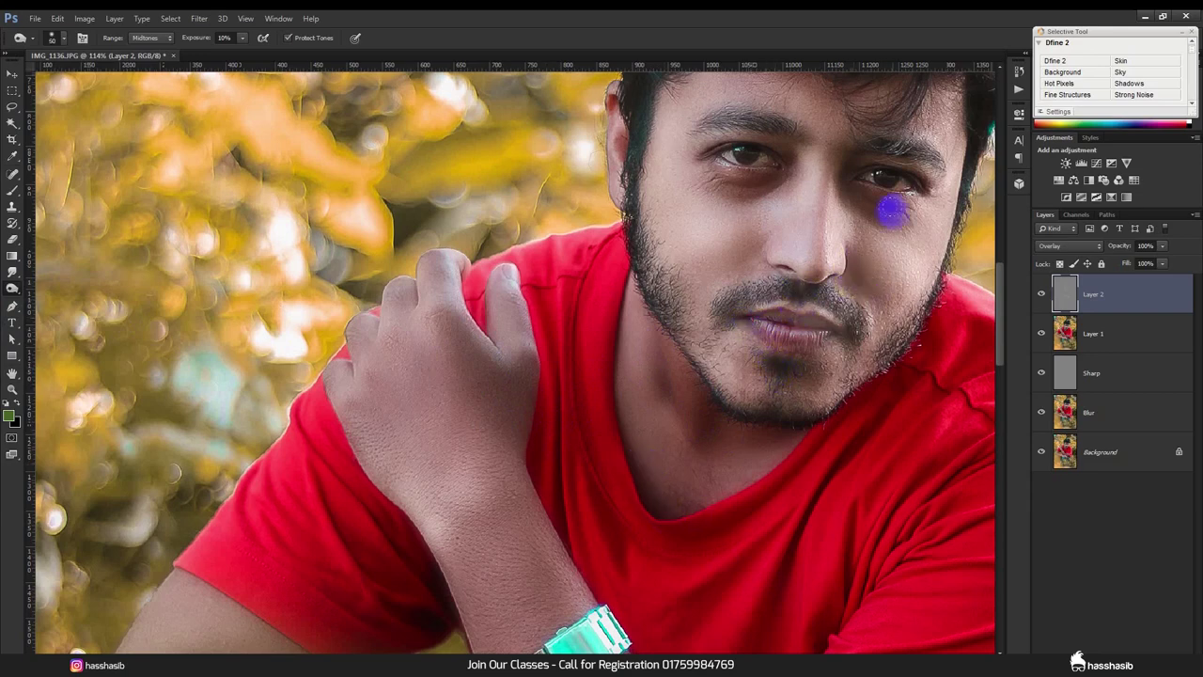
pyautogui.scroll(2, 724, 179)
pyautogui.scroll(1, 798, 241)
# Step: Burn the bearded chin and lips further, then fit the whole photo in view
pyautogui.moveTo(860, 470); pyautogui.dragTo(817, 459)
pyautogui.moveTo(832, 414); pyautogui.dragTo(778, 399)
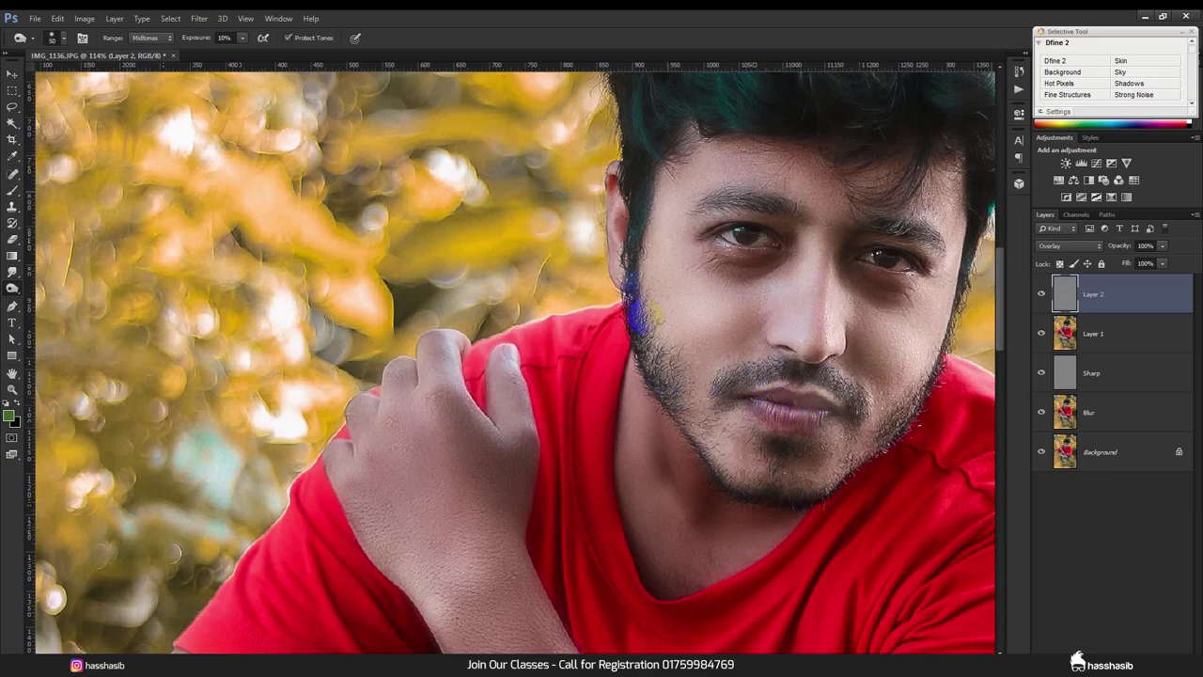
pyautogui.scroll(-3, 639, 273)
pyautogui.scroll(-2, 663, 403)
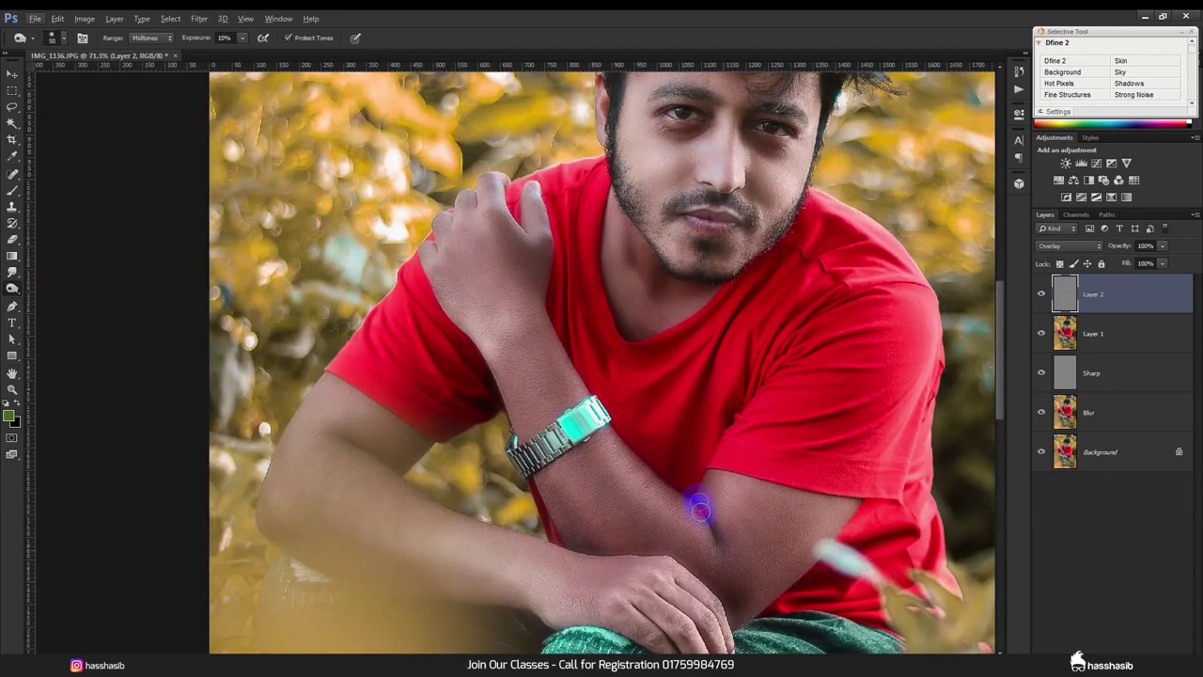
pyautogui.hotkey('ctrl', '0')
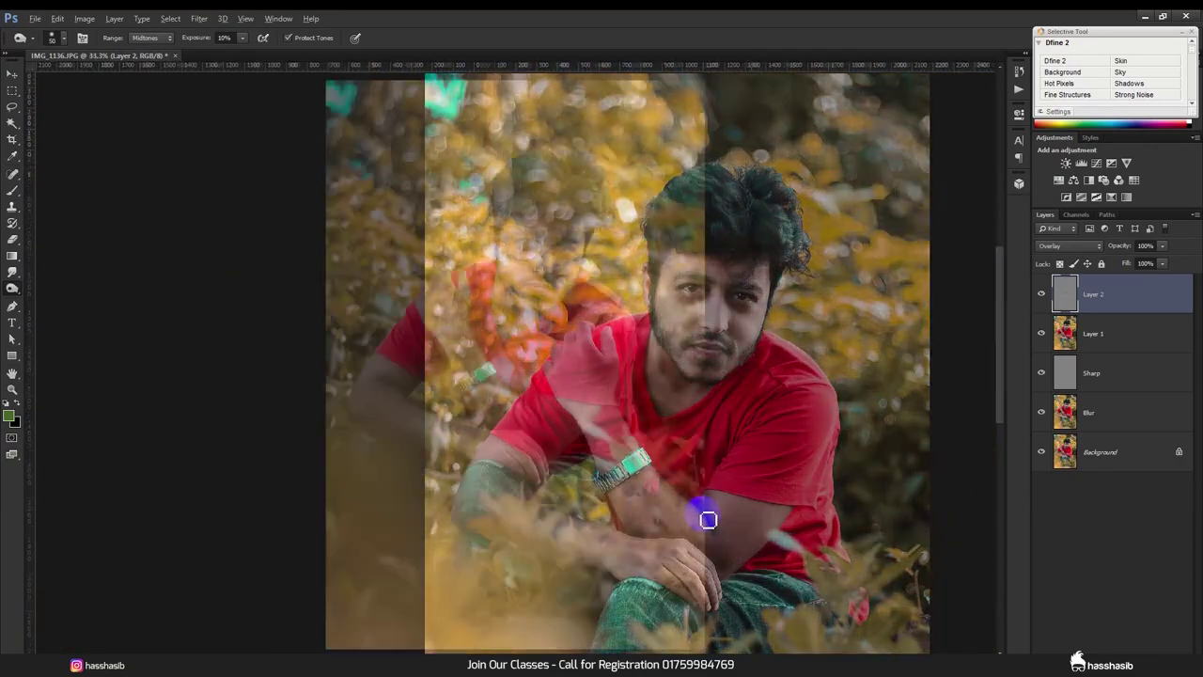
pyautogui.scroll(2, 418, 490)
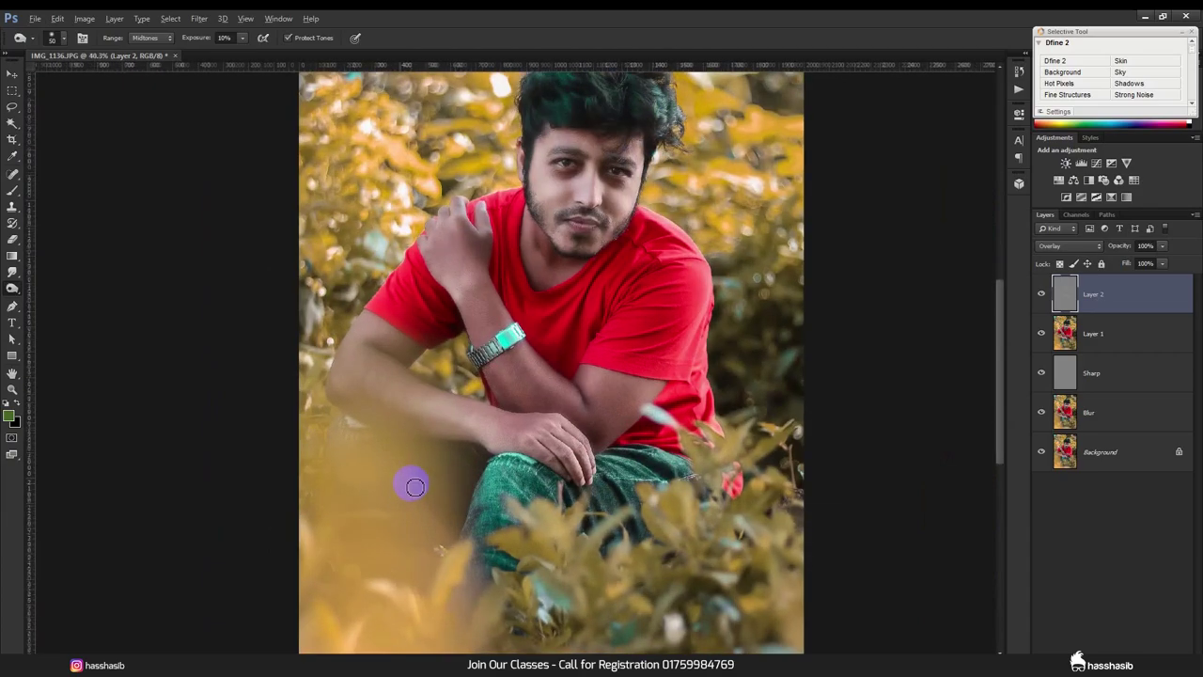
pyautogui.scroll(2, 425, 486)
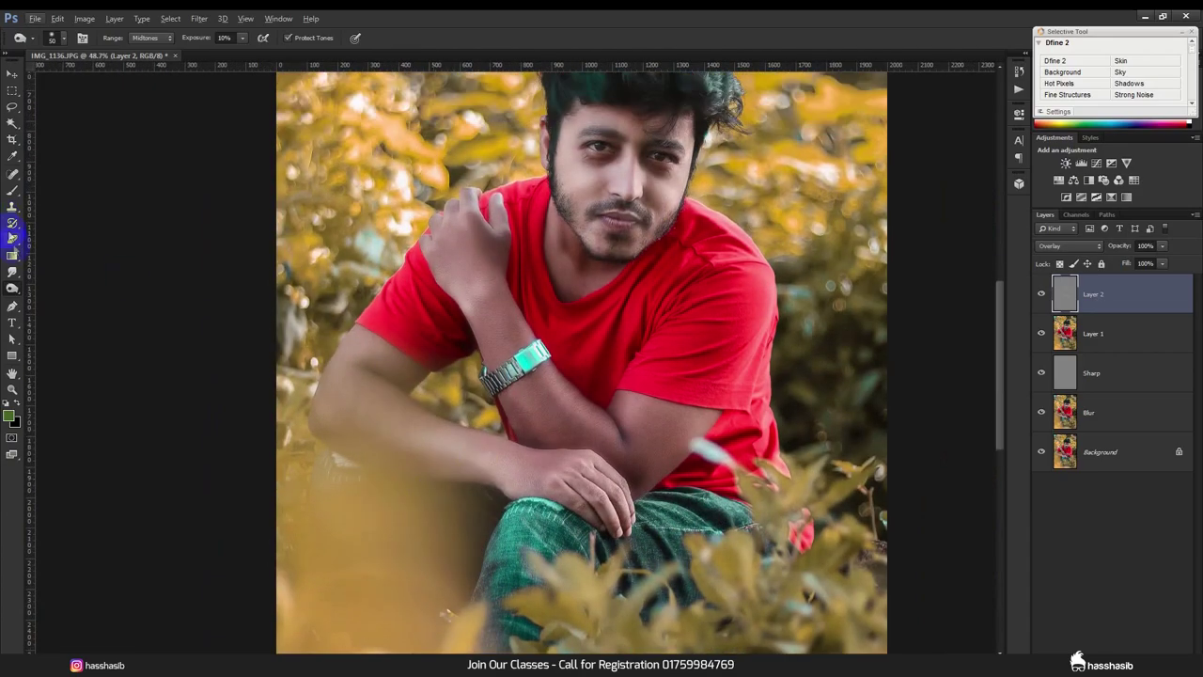
pyautogui.click(1098, 335)
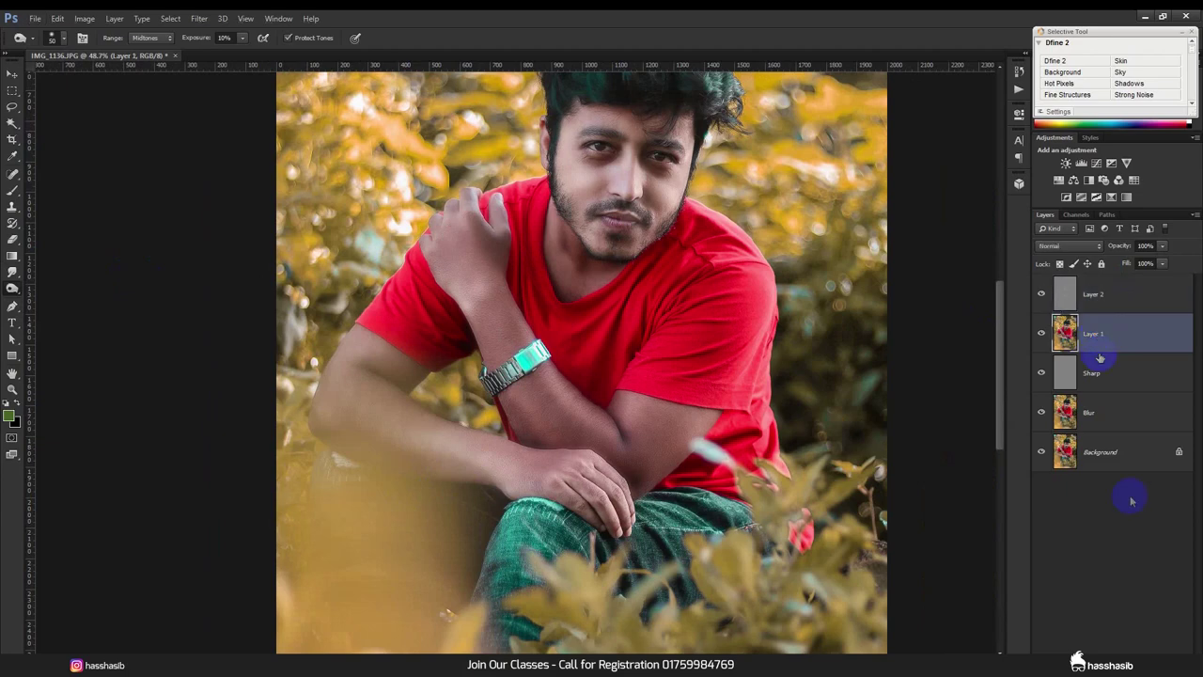
# Step: Add a Curves 1 layer with the midpoint lifted up-left, and invert its mask to black
pyautogui.click(1149, 649)
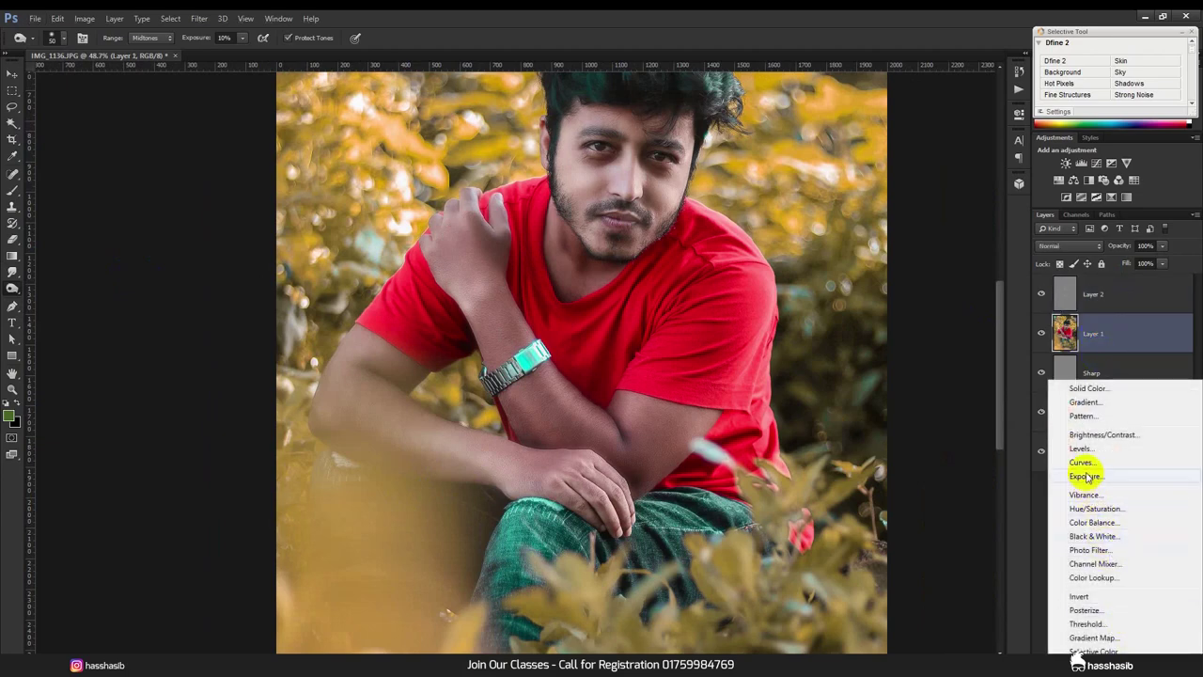
pyautogui.click(1083, 462)
pyautogui.moveTo(925, 235); pyautogui.dragTo(912, 229)
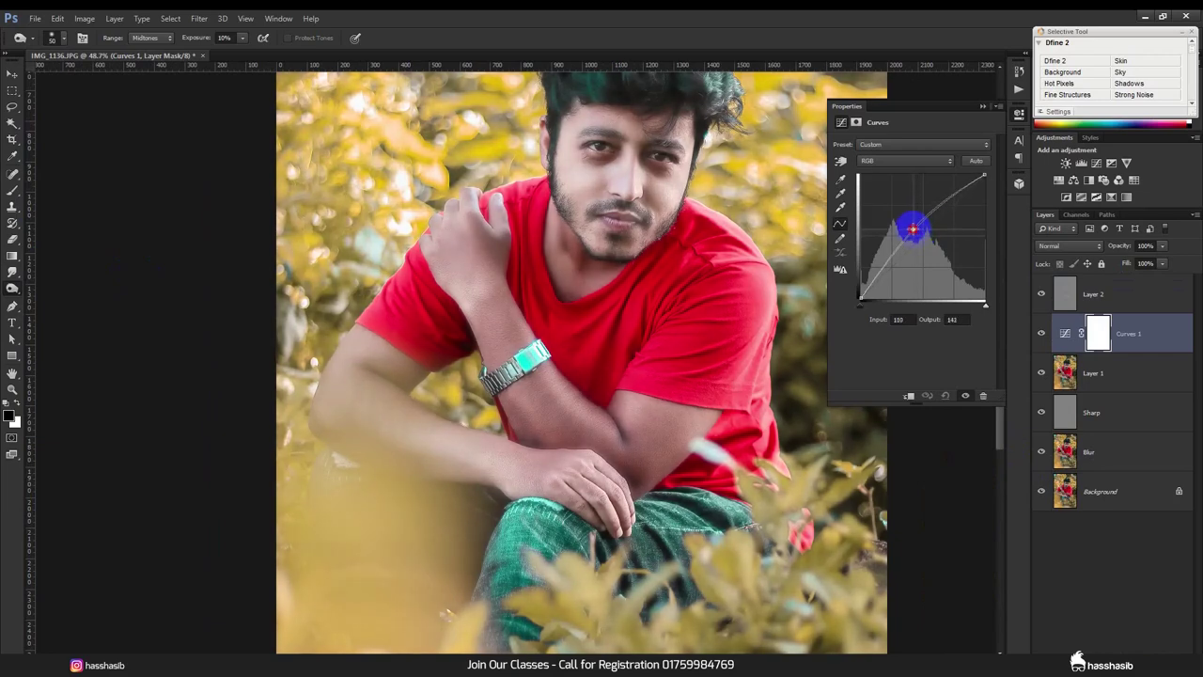
pyautogui.moveTo(913, 229); pyautogui.dragTo(910, 225)
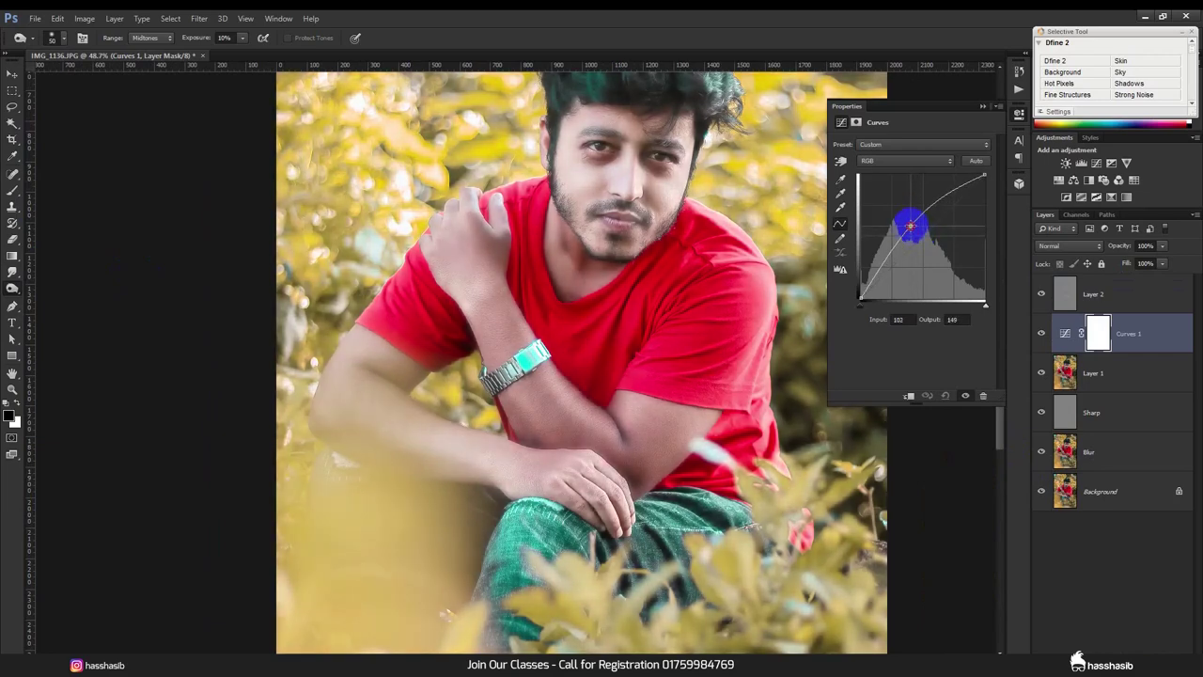
pyautogui.click(983, 106)
pyautogui.click(1096, 341)
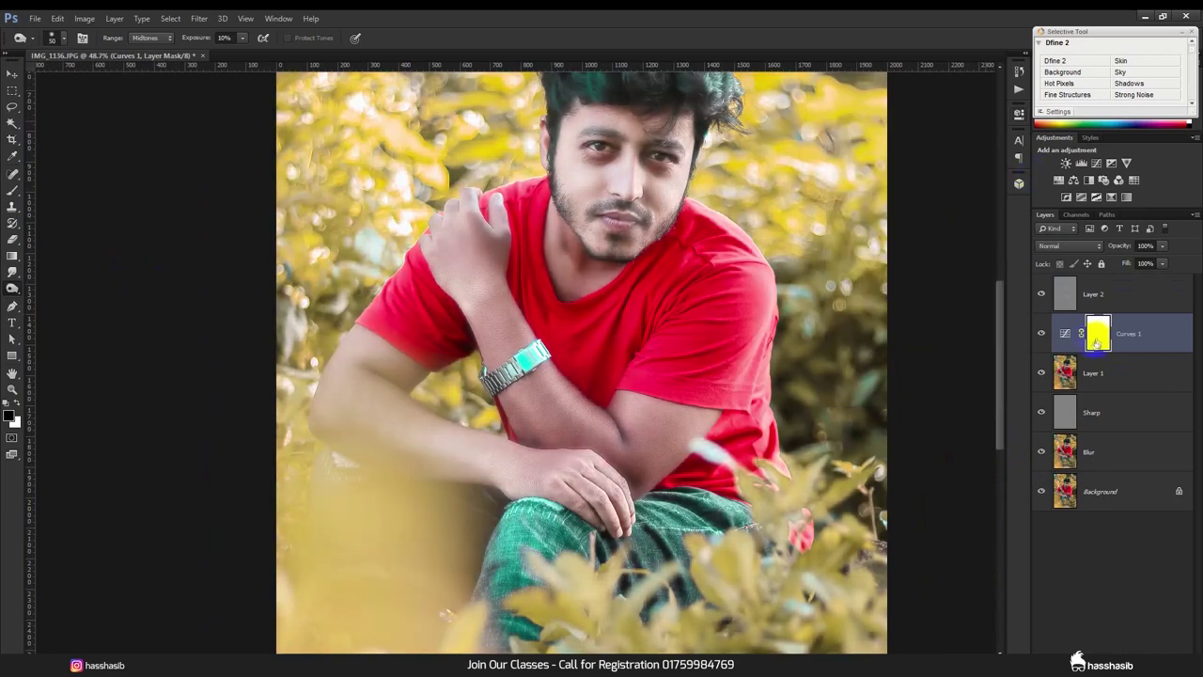
pyautogui.hotkey('ctrl', 'i')
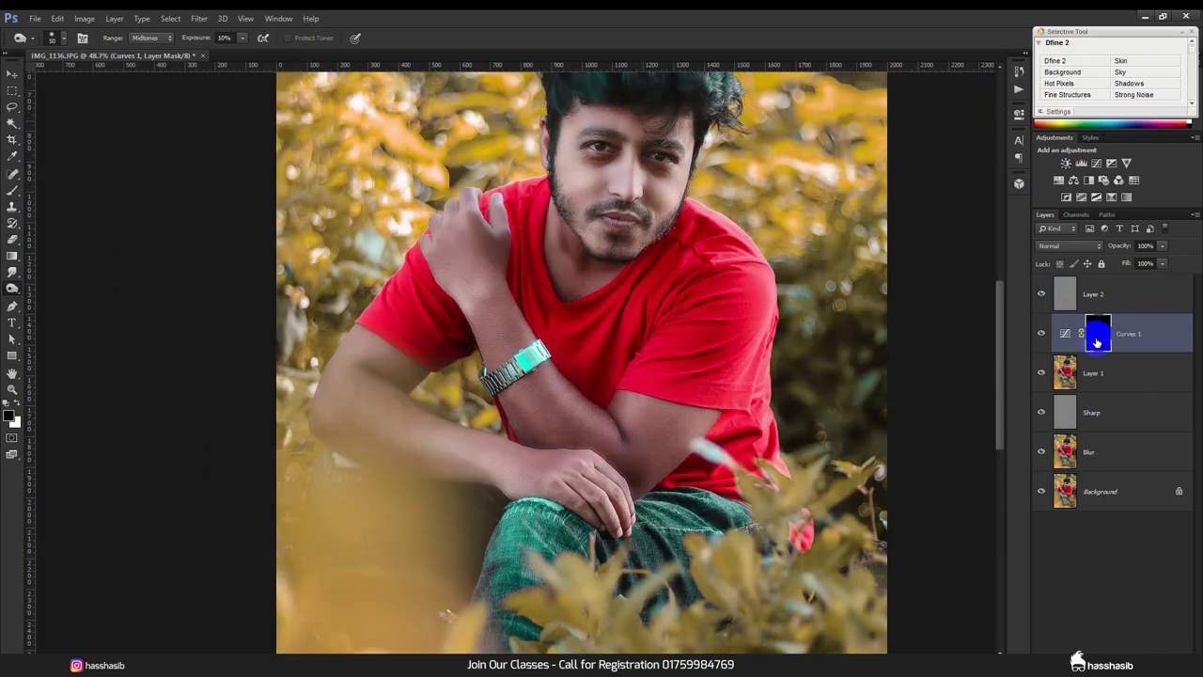
pyautogui.click(10, 191)
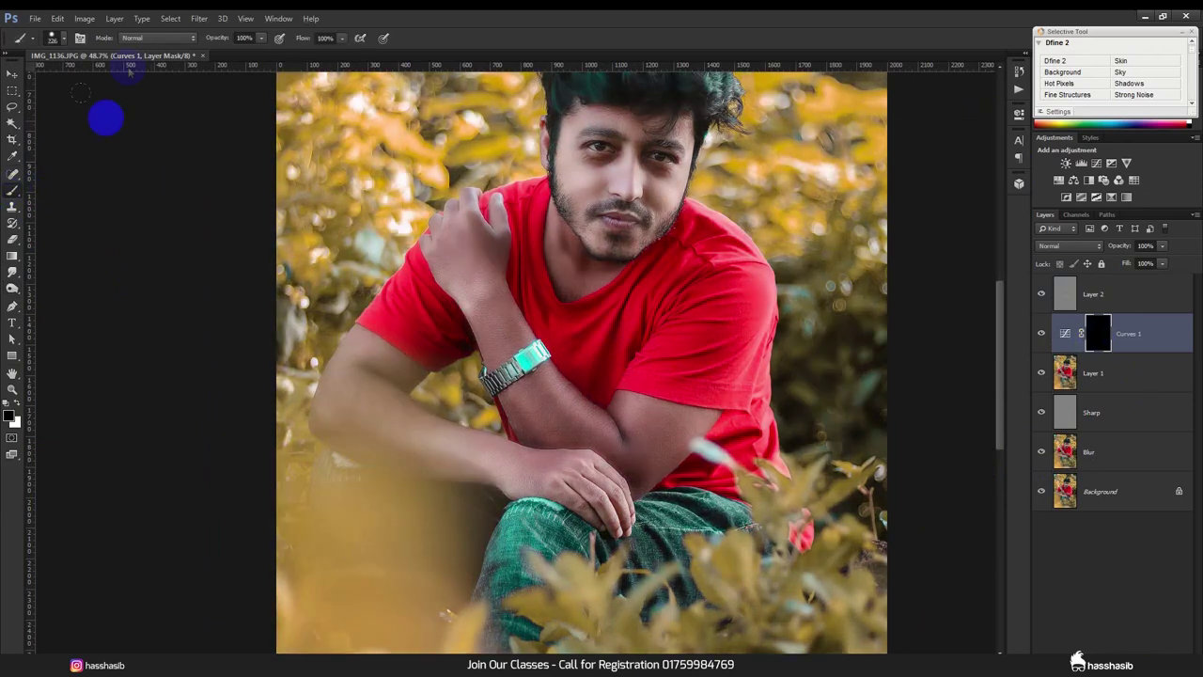
# Step: With a soft white brush at 30% opacity, paint the brightening onto the forearm and elbow up to the hand
pyautogui.click(233, 39)
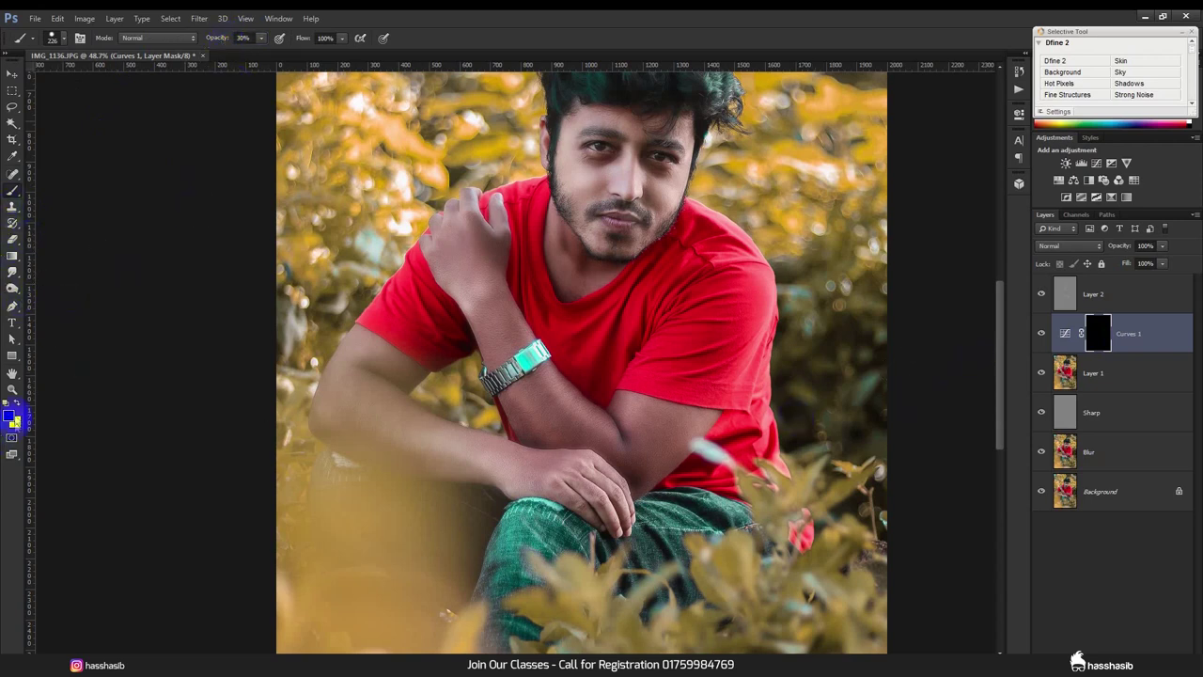
pyautogui.click(19, 406)
pyautogui.scroll(2, 696, 442)
pyautogui.moveTo(645, 438); pyautogui.dragTo(658, 423)
pyautogui.rightClick(765, 424)
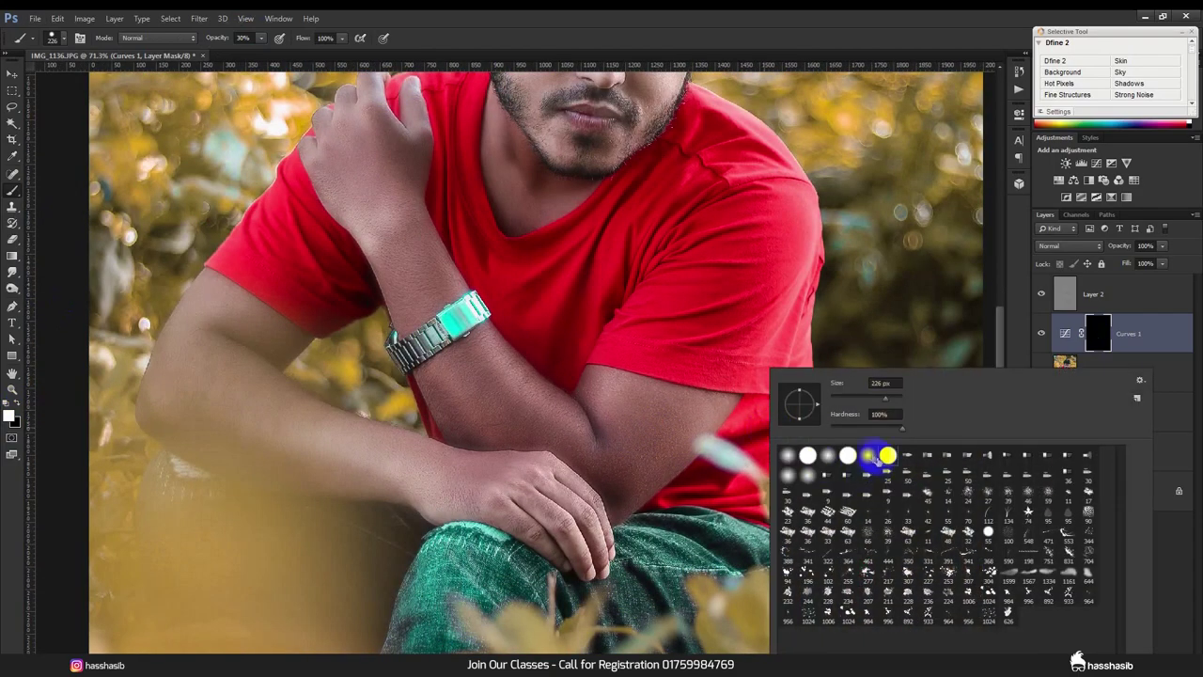
pyautogui.click(791, 62)
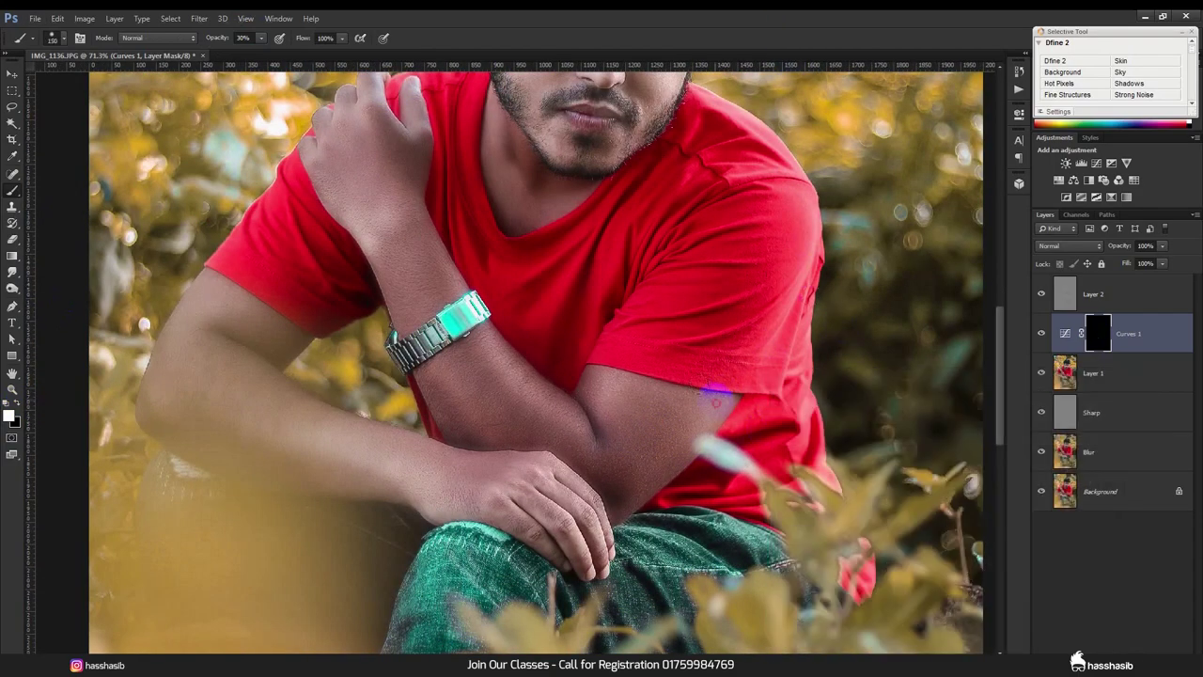
pyautogui.moveTo(686, 422)
pyautogui.mouseDown()
pyautogui.moveTo(618, 484)
pyautogui.moveTo(636, 484)
pyautogui.moveTo(652, 429)
pyautogui.moveTo(597, 393)
pyautogui.mouseUp()
pyautogui.moveTo(692, 419)
pyautogui.mouseDown()
pyautogui.moveTo(595, 434)
pyautogui.moveTo(600, 515)
pyautogui.mouseUp()
pyautogui.moveTo(587, 472)
pyautogui.mouseDown()
pyautogui.moveTo(511, 416)
pyautogui.moveTo(451, 408)
pyautogui.moveTo(487, 364)
pyautogui.mouseUp()
pyautogui.moveTo(564, 436)
pyautogui.mouseDown()
pyautogui.moveTo(442, 320)
pyautogui.moveTo(404, 175)
pyautogui.mouseUp()
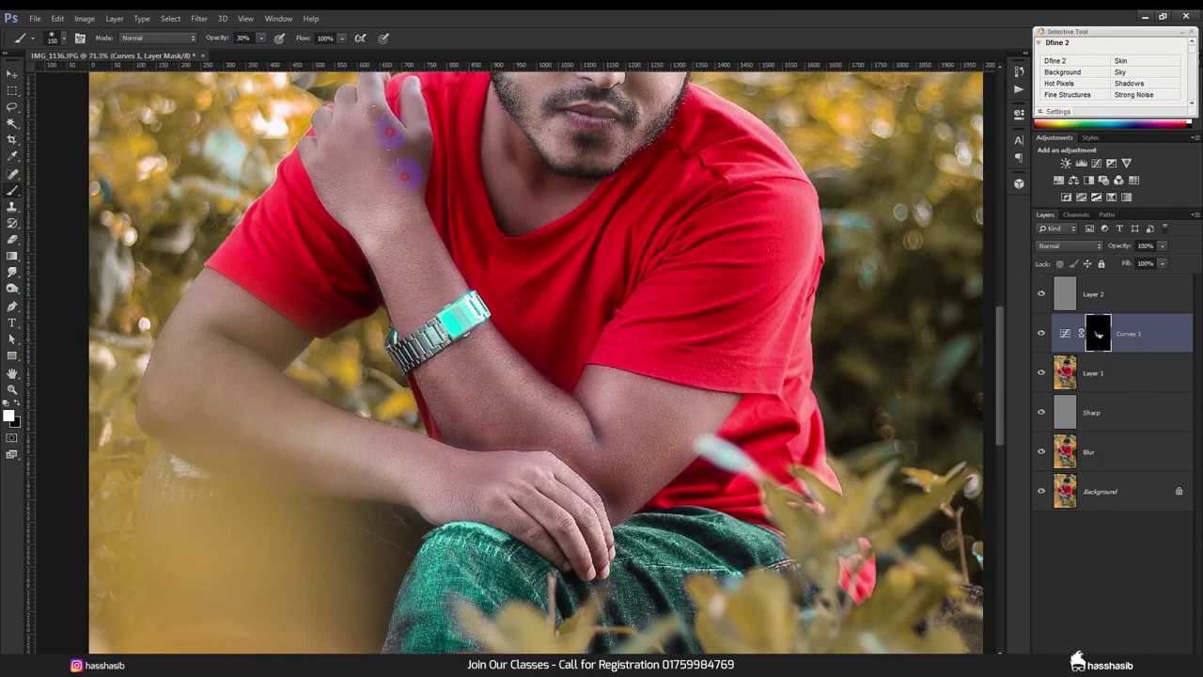
# Step: Enlarge the brush to 200, brighten the under-eye circles, then the arm from hand to shoulder
pyautogui.scroll(2, 378, 116)
pyautogui.moveTo(338, 235)
pyautogui.mouseDown()
pyautogui.moveTo(323, 188)
pyautogui.moveTo(338, 113)
pyautogui.moveTo(402, 190)
pyautogui.moveTo(520, 184)
pyautogui.moveTo(482, 197)
pyautogui.moveTo(549, 222)
pyautogui.moveTo(512, 155)
pyautogui.mouseUp()
pyautogui.scroll(3, 550, 223)
pyautogui.scroll(4, 512, 254)
pyautogui.scroll(1, 512, 306)
pyautogui.press(']')
pyautogui.press(']')
pyautogui.moveTo(513, 305)
pyautogui.mouseDown()
pyautogui.moveTo(551, 206)
pyautogui.moveTo(564, 207)
pyautogui.moveTo(645, 330)
pyautogui.moveTo(583, 334)
pyautogui.mouseUp()
pyautogui.scroll(-3, 510, 307)
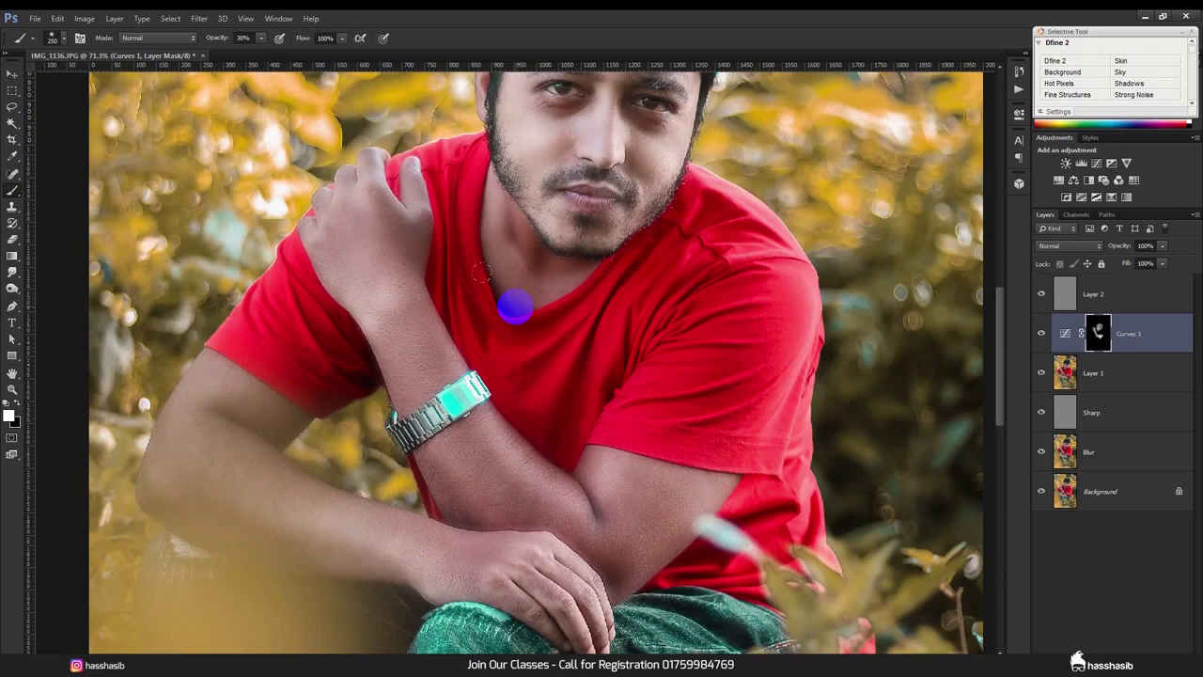
pyautogui.moveTo(569, 548)
pyautogui.mouseDown()
pyautogui.moveTo(385, 562)
pyautogui.moveTo(196, 479)
pyautogui.moveTo(178, 435)
pyautogui.moveTo(267, 411)
pyautogui.mouseUp()
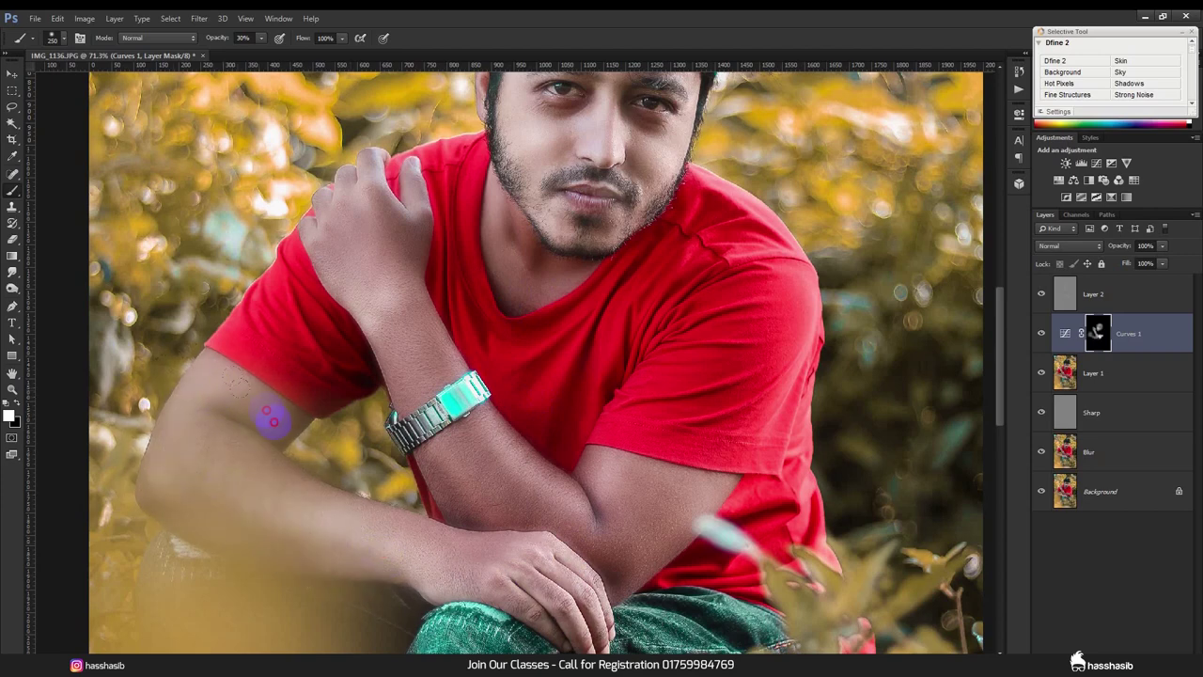
pyautogui.click(496, 505)
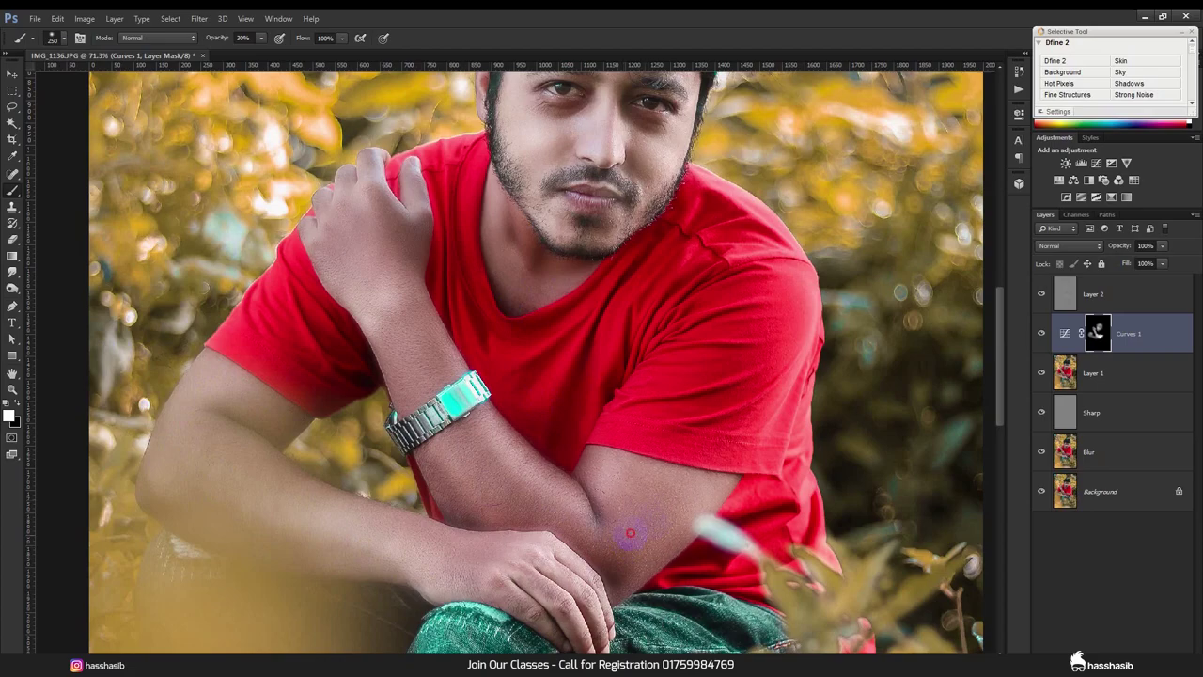
pyautogui.scroll(-3, 643, 515)
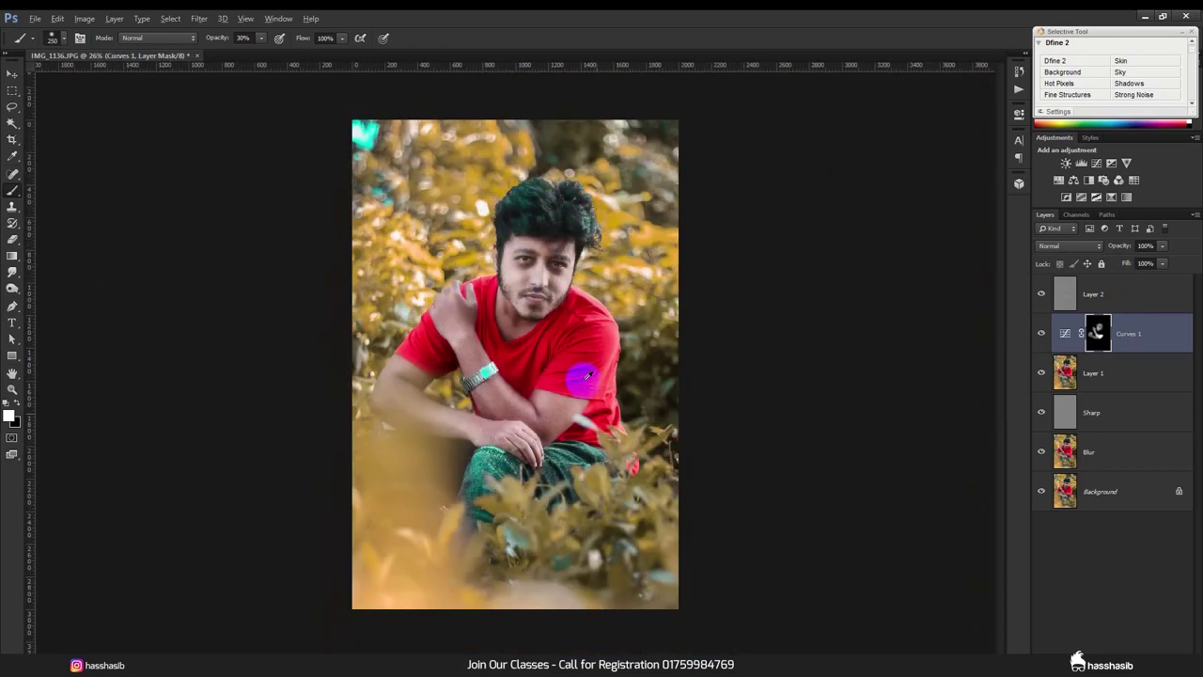
# Step: Toggle Curves 1 visibility on and off to compare the skin brightening
pyautogui.click(1043, 333)
pyautogui.click(1042, 334)
pyautogui.click(1043, 334)
pyautogui.click(1042, 334)
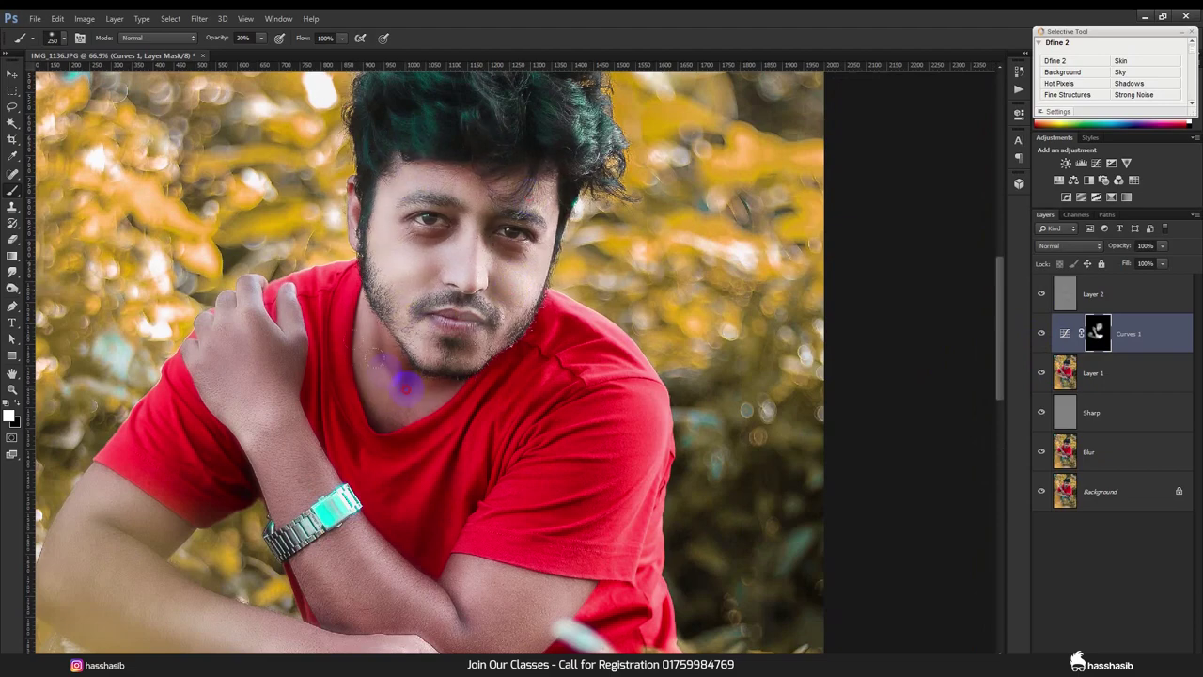
pyautogui.scroll(-2, 301, 418)
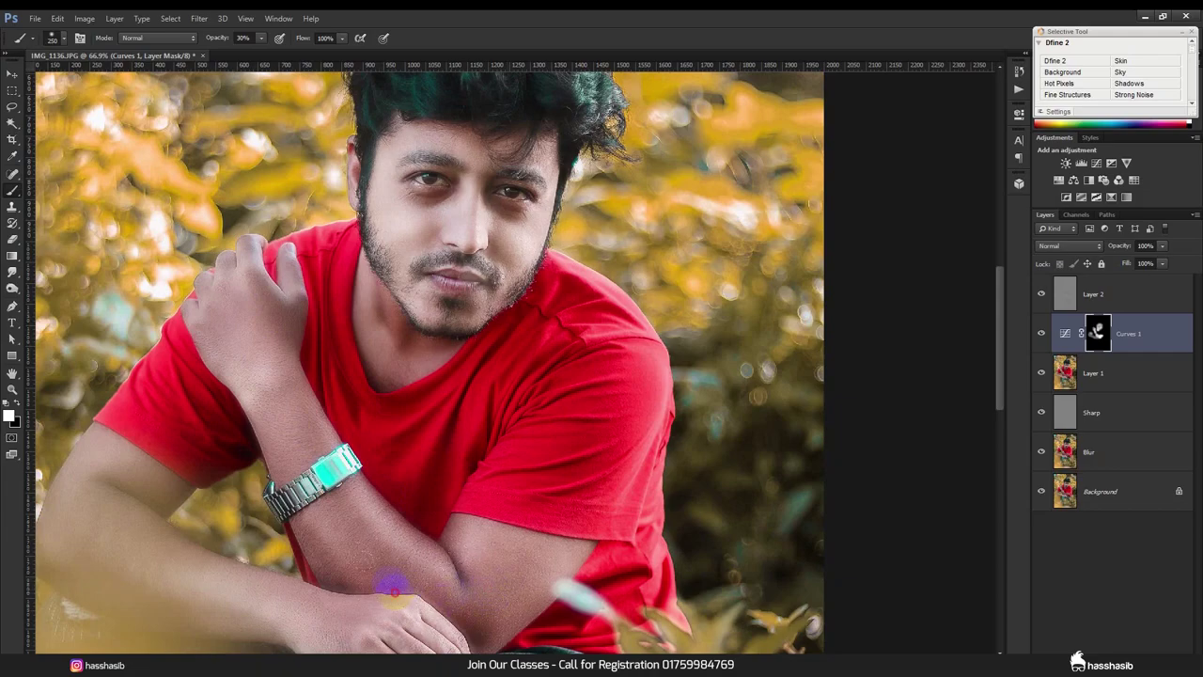
pyautogui.scroll(-3, 392, 588)
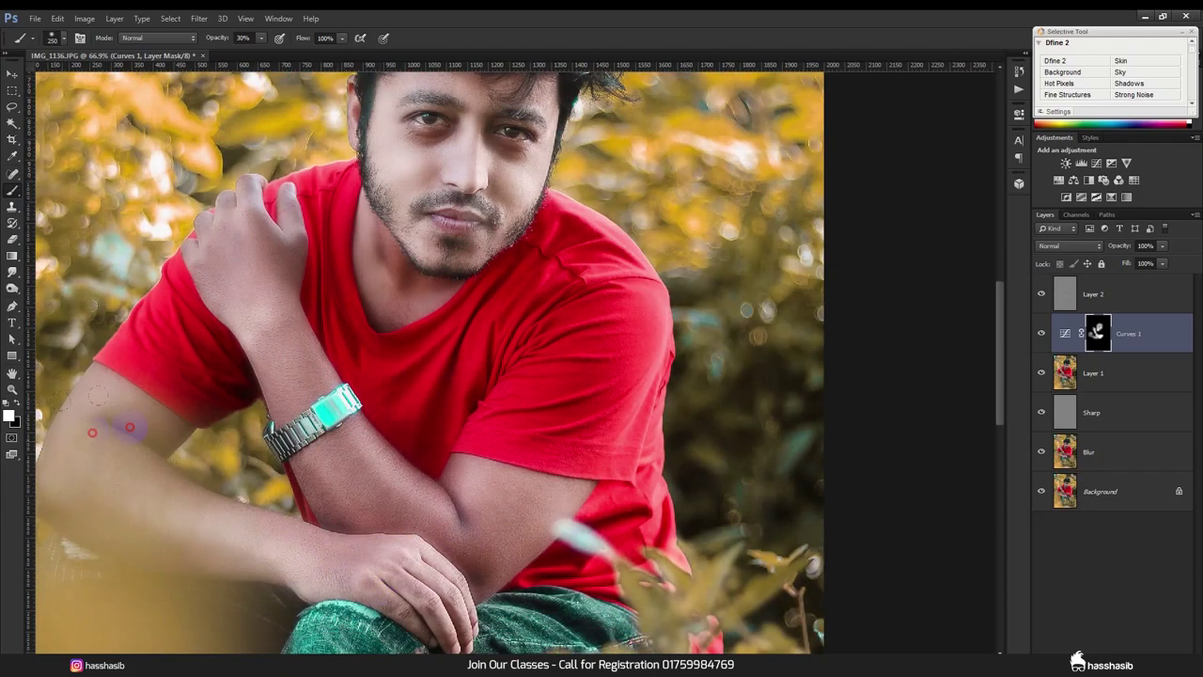
pyautogui.scroll(-3, 166, 424)
pyautogui.scroll(-1, 188, 417)
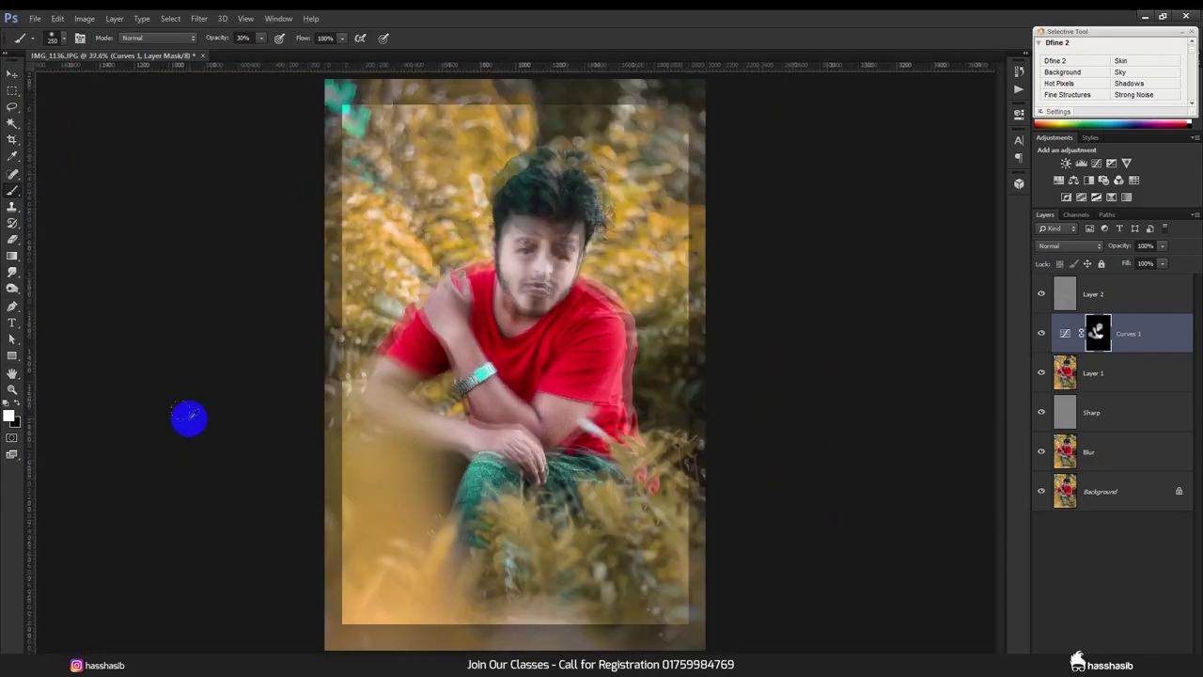
pyautogui.click(1042, 335)
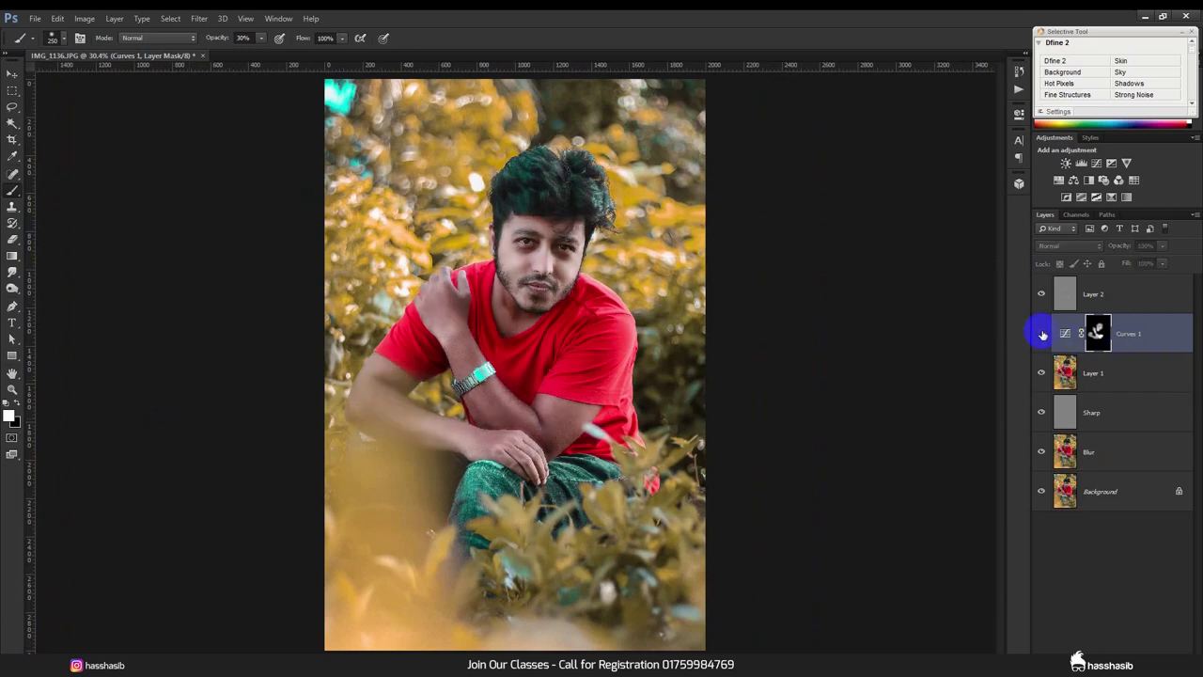
pyautogui.click(1042, 334)
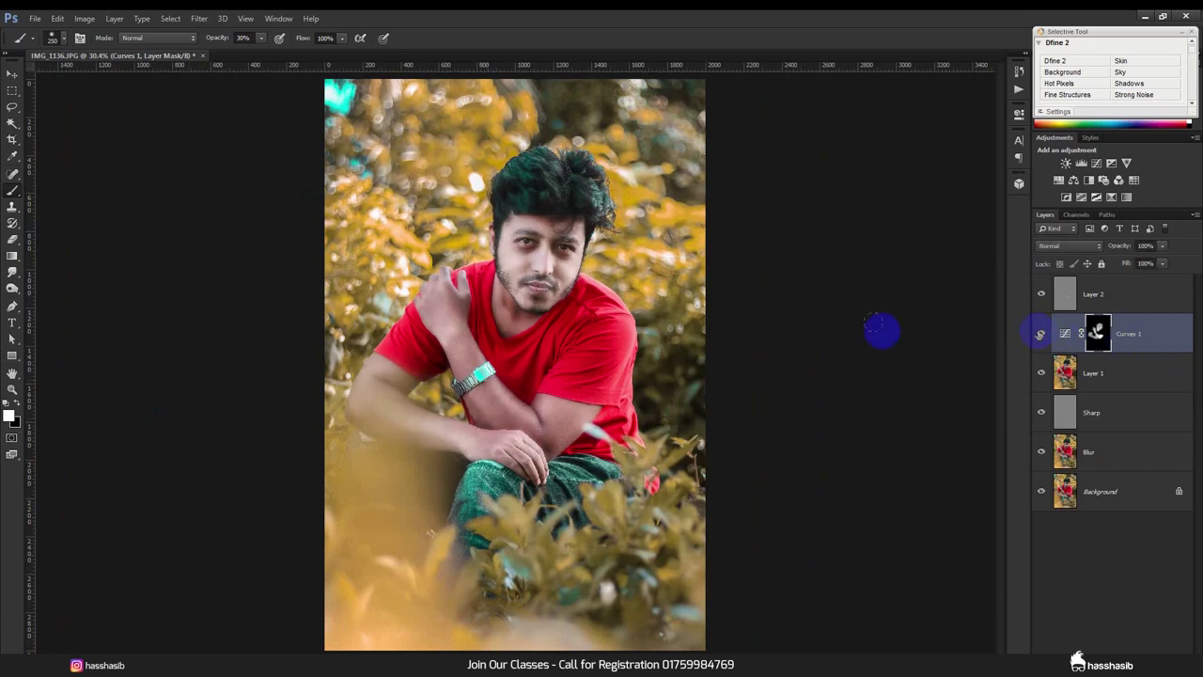
# Step: Zoom out and select Layer 2 so the next adjustment goes on top
pyautogui.click(13, 73)
pyautogui.hotkey('ctrl', '-')
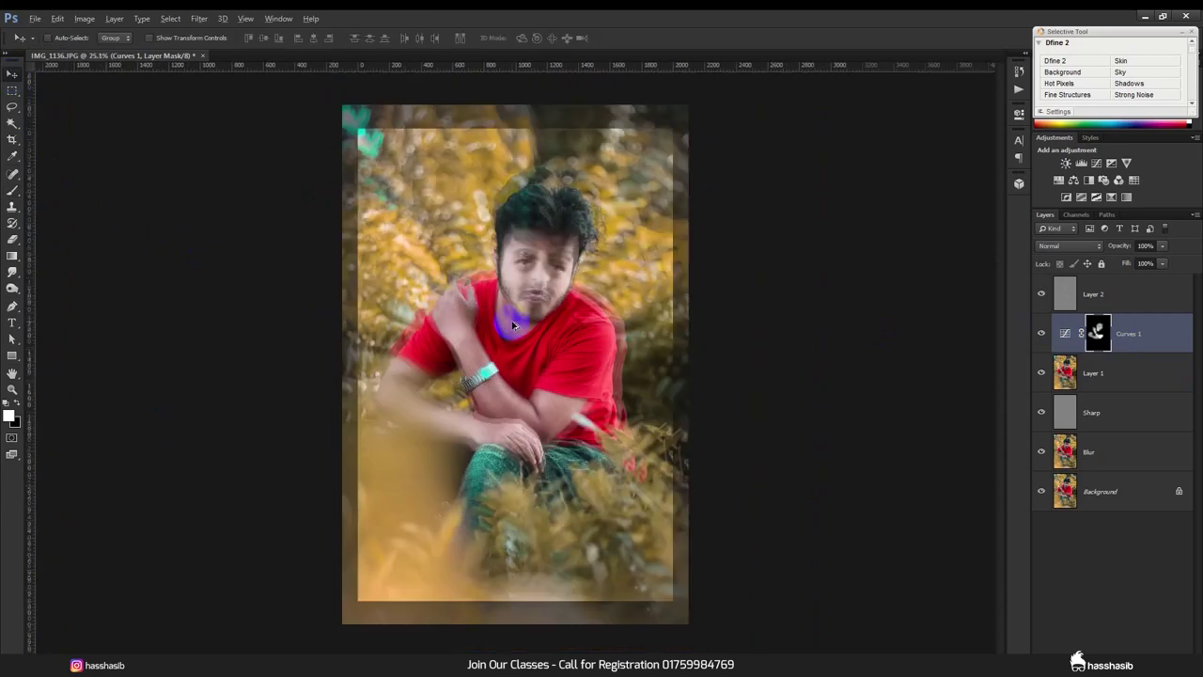
pyautogui.click(1117, 297)
pyautogui.click(1122, 649)
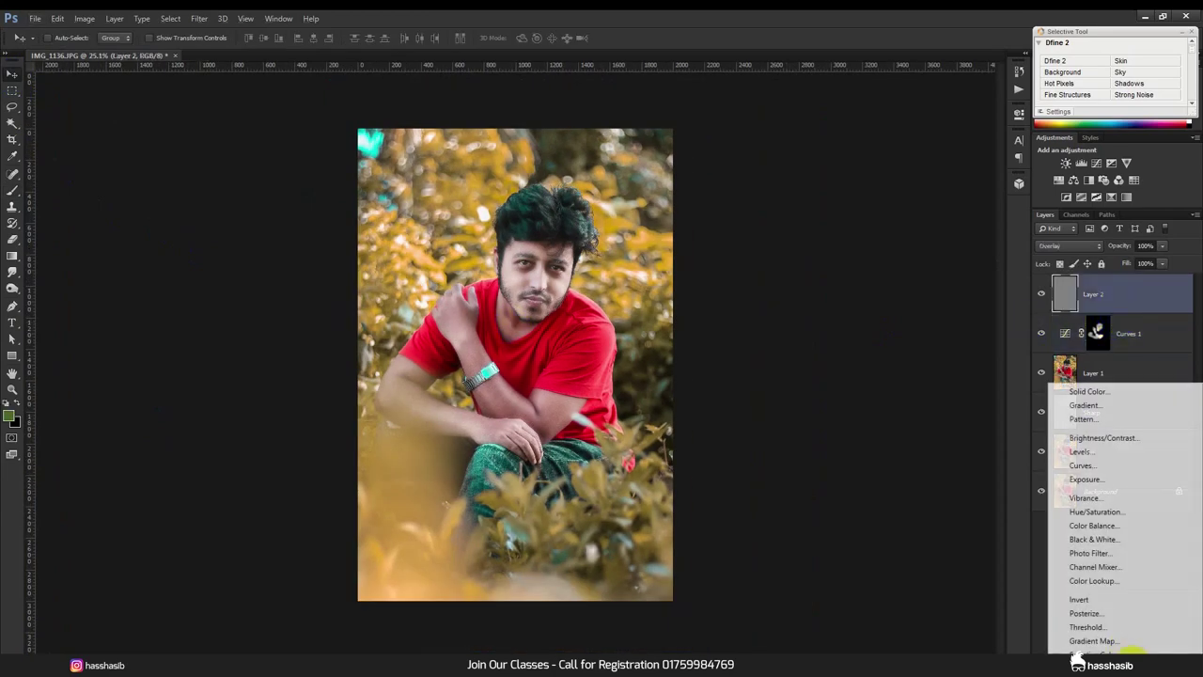
# Step: Add a Color Lookup layer and step through the Fuji/Kodak LUTs to Soft_Warming.look
pyautogui.click(1093, 582)
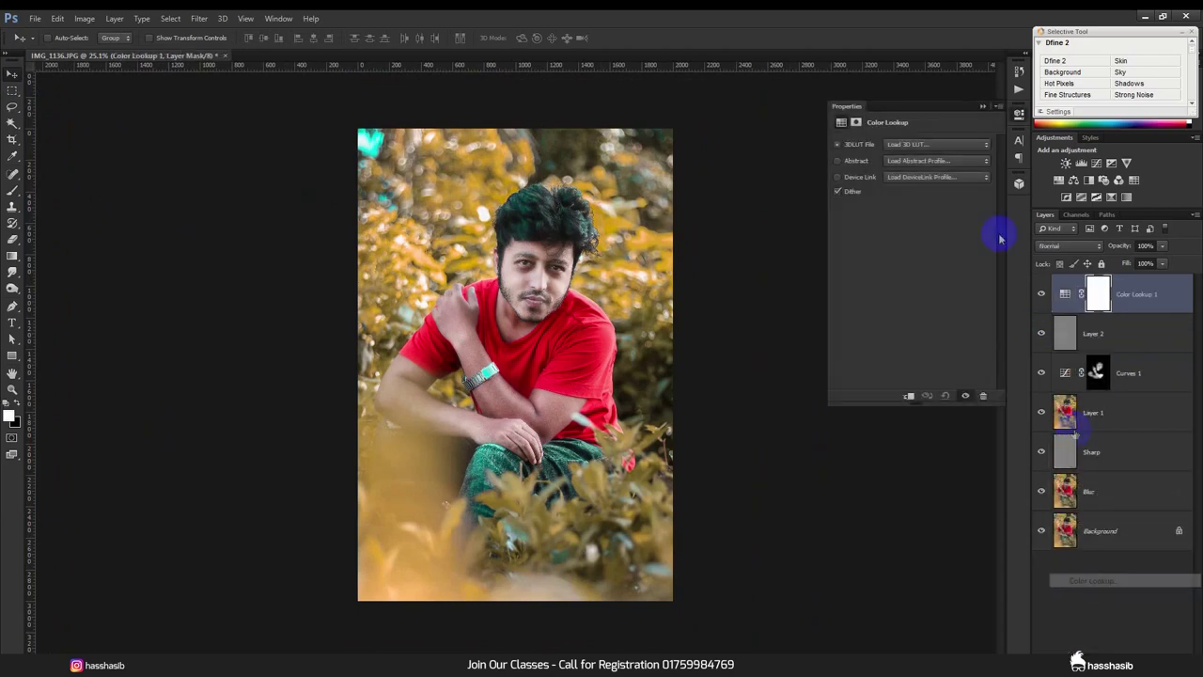
pyautogui.click(938, 145)
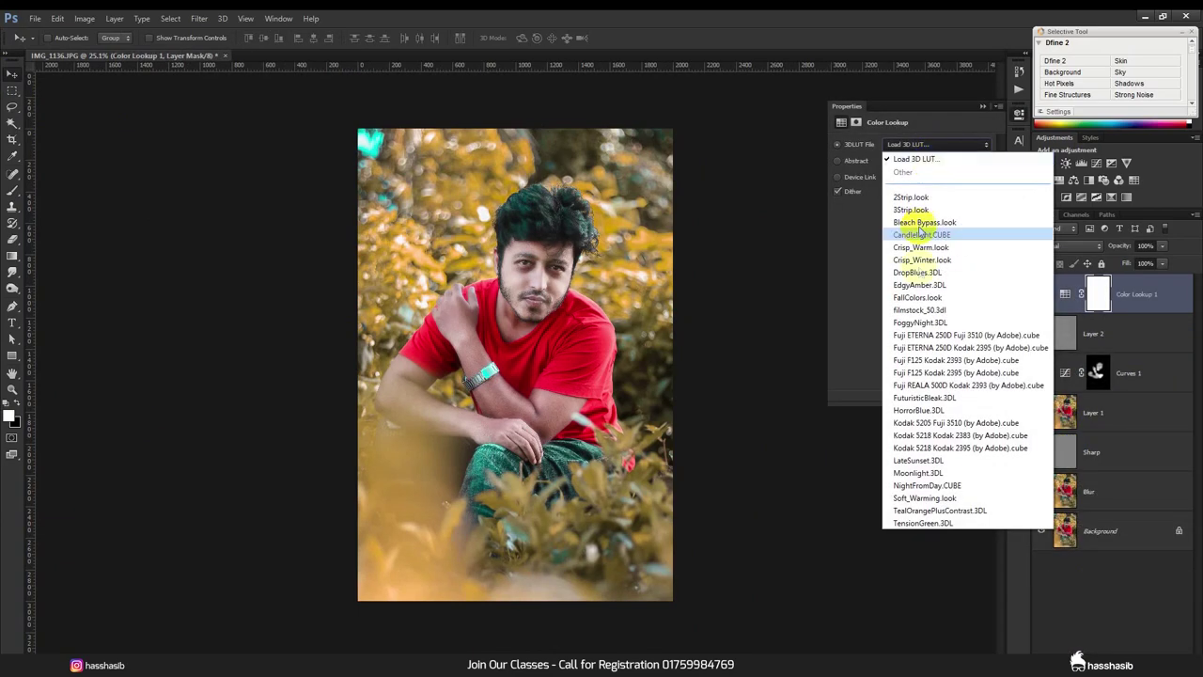
pyautogui.click(956, 349)
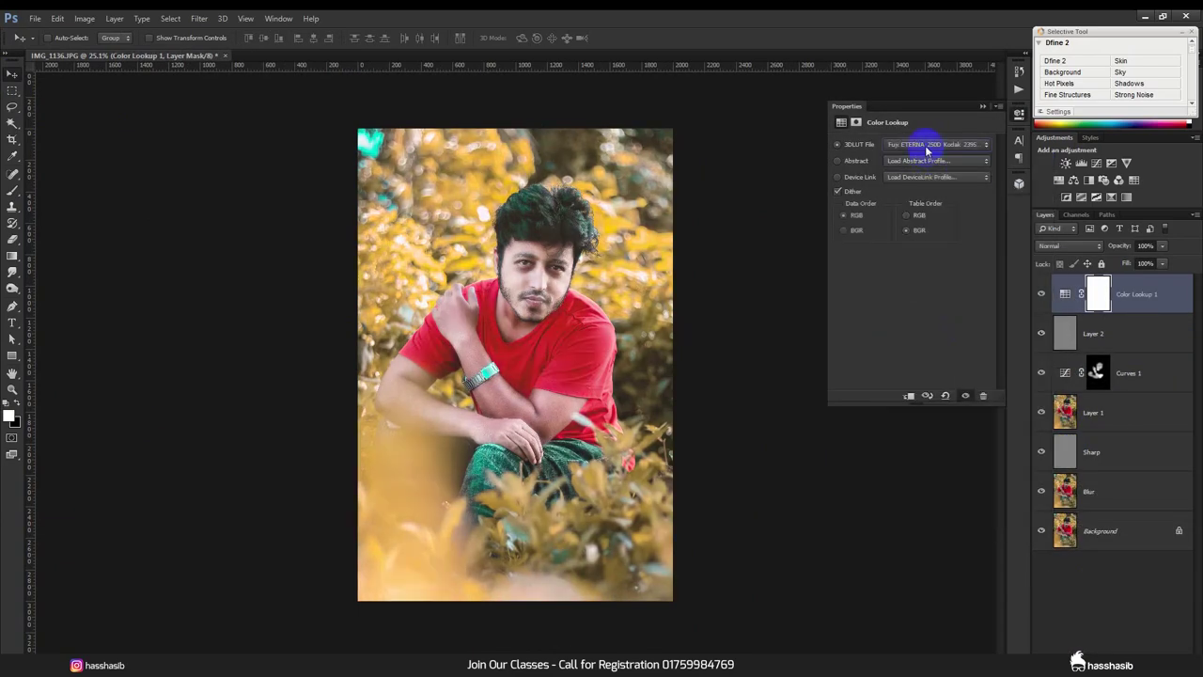
pyautogui.press('Down')
pyautogui.press('Down')
pyautogui.press('Down')
pyautogui.press('Down')
pyautogui.press('Down')
pyautogui.press('Down')
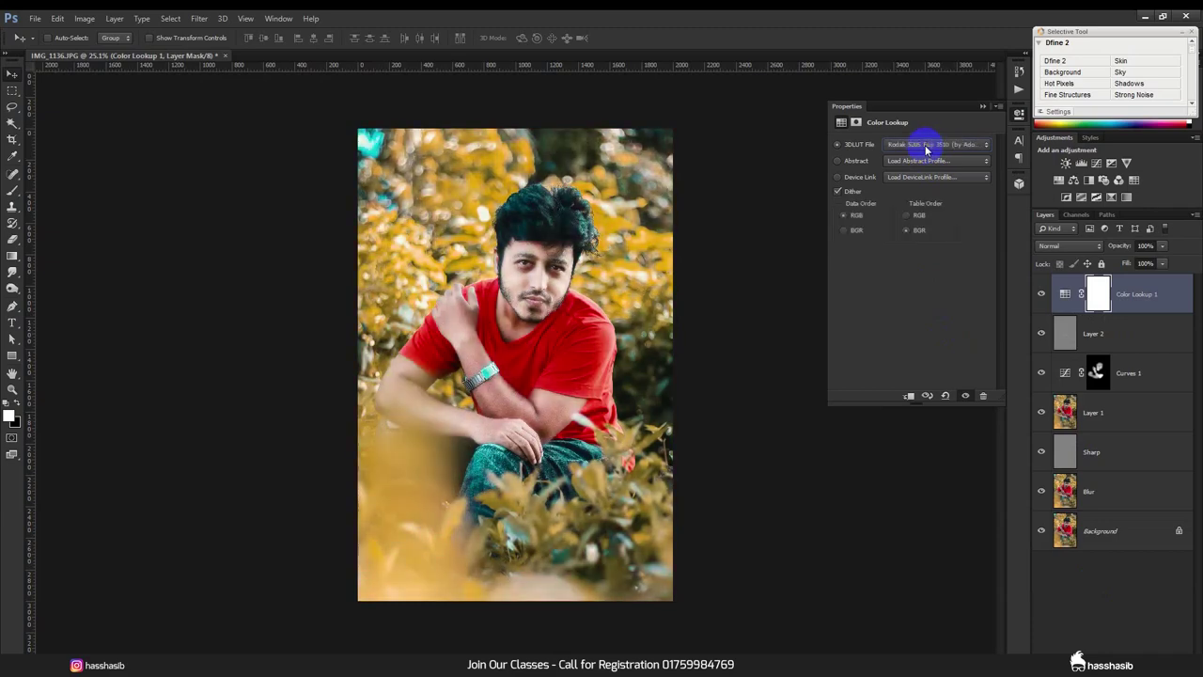
pyautogui.press('Down')
pyautogui.press('Down')
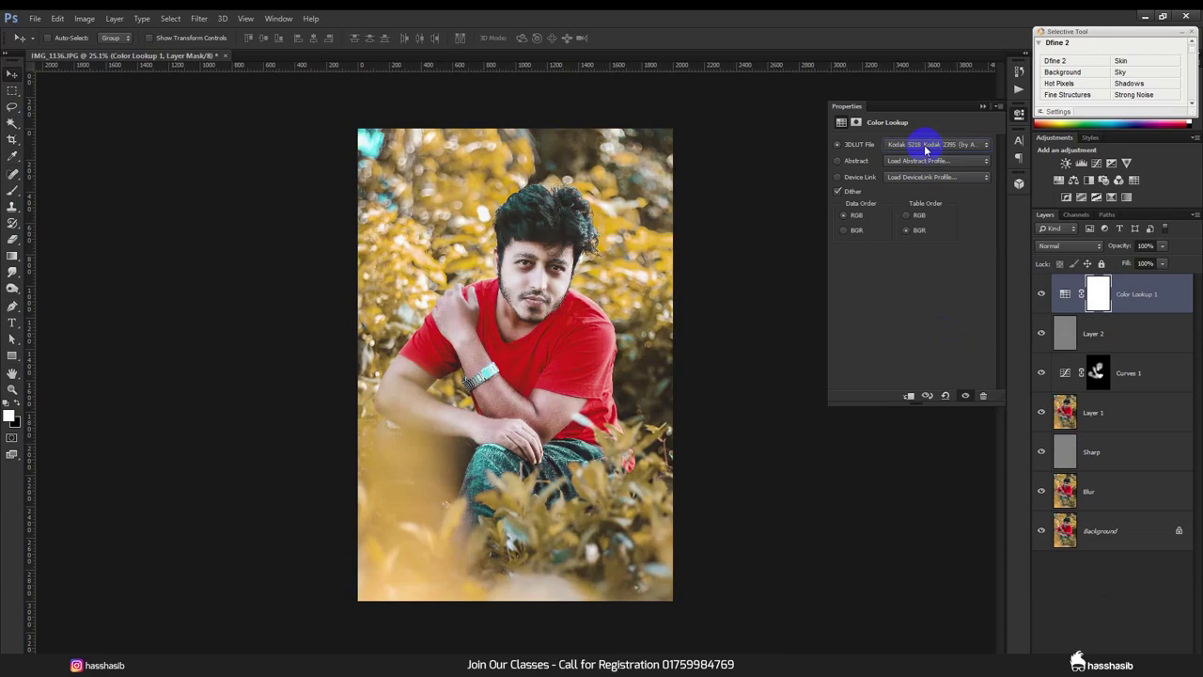
pyautogui.press('Down')
pyautogui.press('Down')
pyautogui.press('Down')
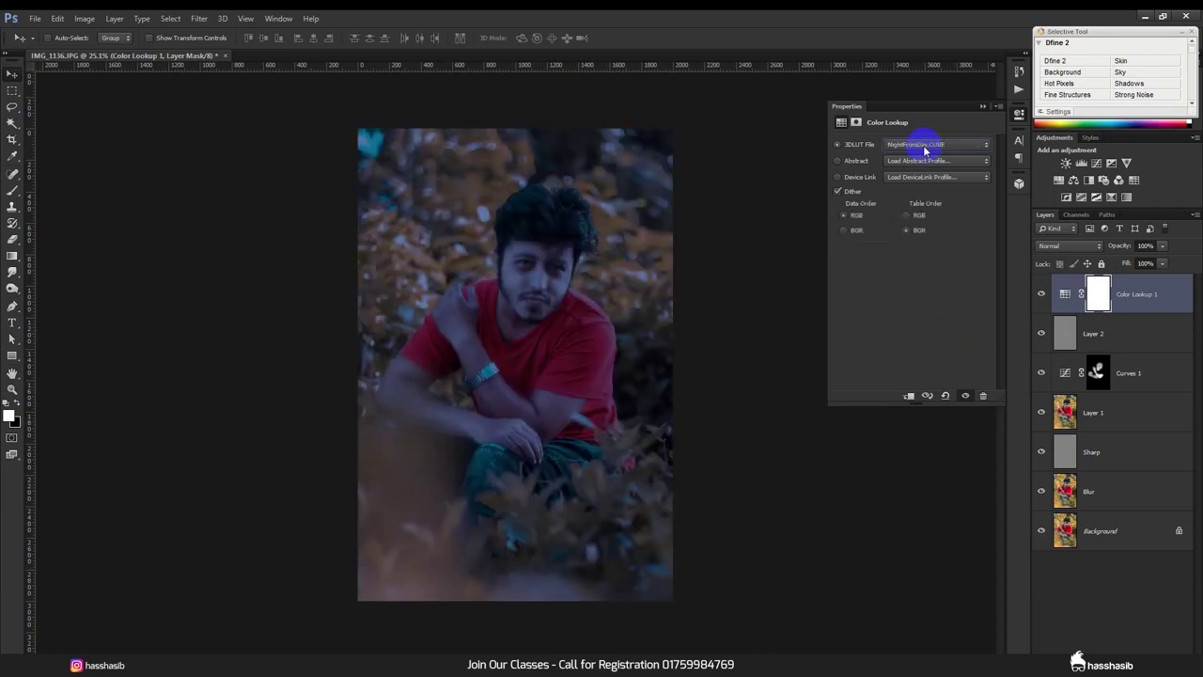
pyautogui.press('Down')
# Step: Zoom in on the face and hide Layer 2 to compare the dodge/burn
pyautogui.click(754, 225)
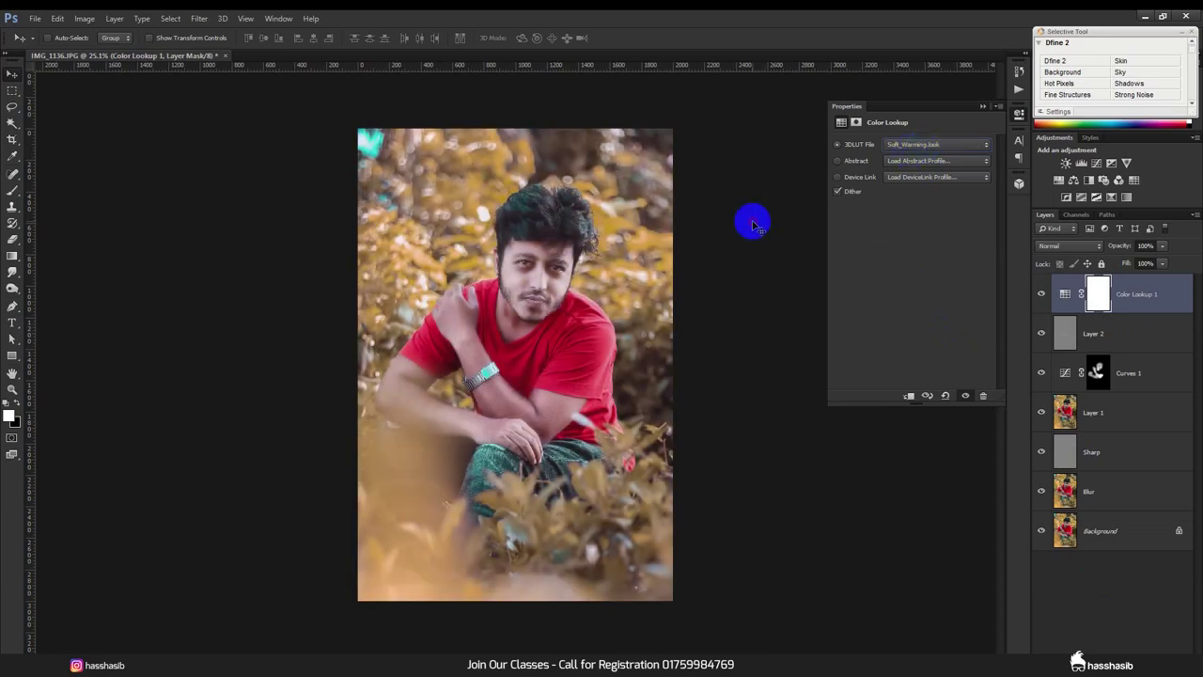
pyautogui.click(524, 263)
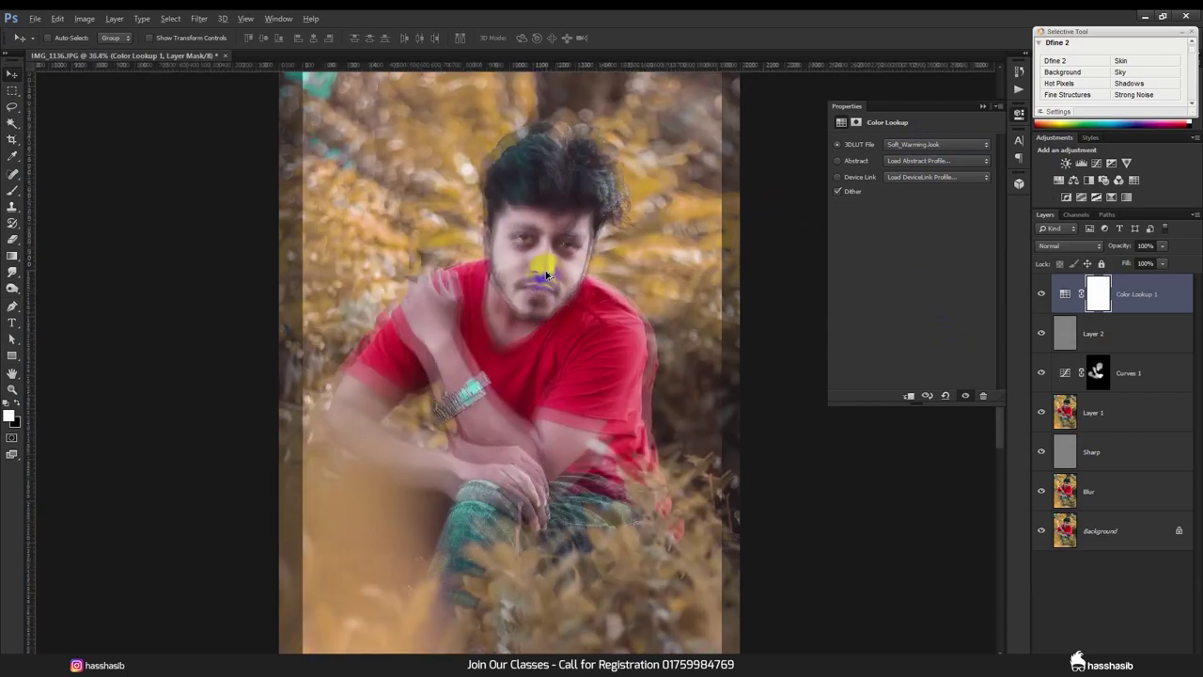
pyautogui.click(546, 273)
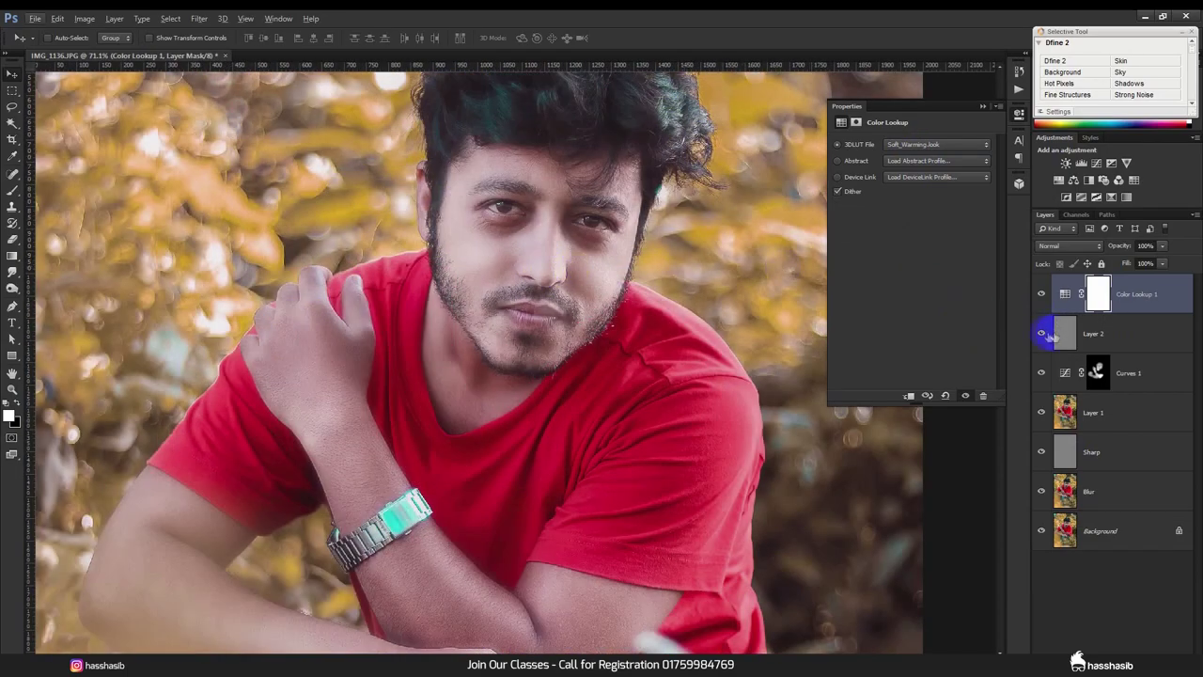
pyautogui.click(1042, 334)
# Step: Compare Layer 2 on and off, set it to 50% opacity, and close the empty Properties panel
pyautogui.click(1041, 334)
pyautogui.click(1042, 334)
pyautogui.click(1042, 334)
pyautogui.click(1119, 341)
pyautogui.click(1145, 246)
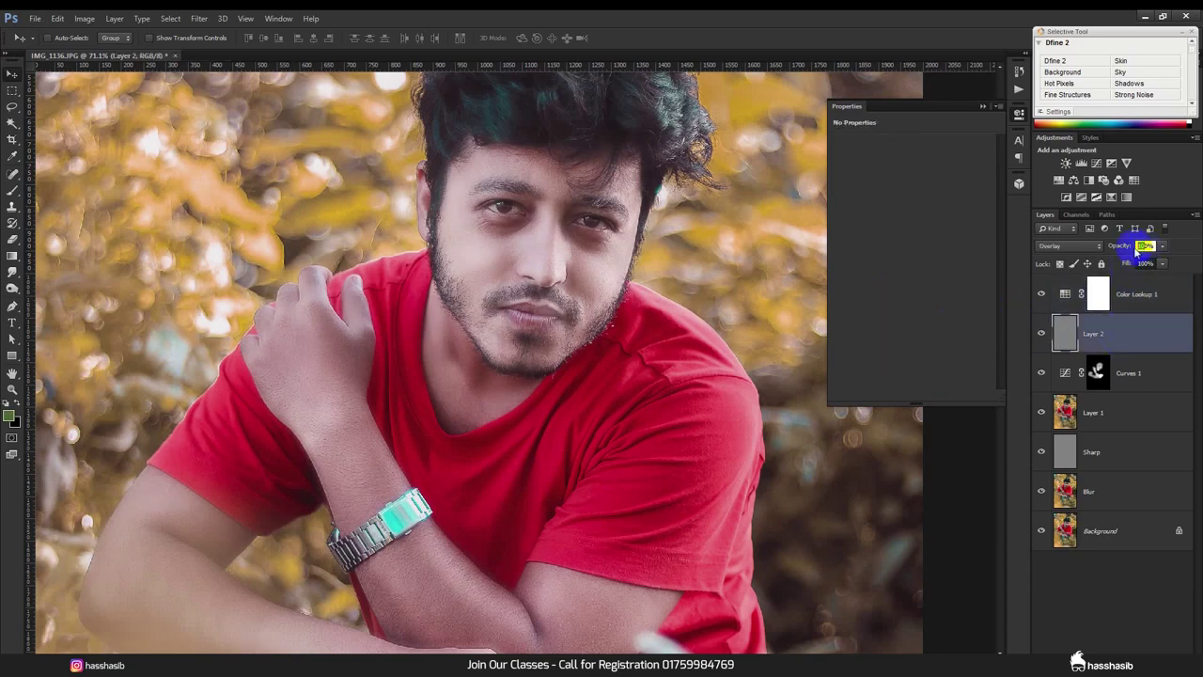
pyautogui.write('50')
pyautogui.click(729, 410)
pyautogui.click(983, 105)
# Step: Set Curves 1 to 70% opacity and zoom out to review the whole portrait
pyautogui.click(1129, 362)
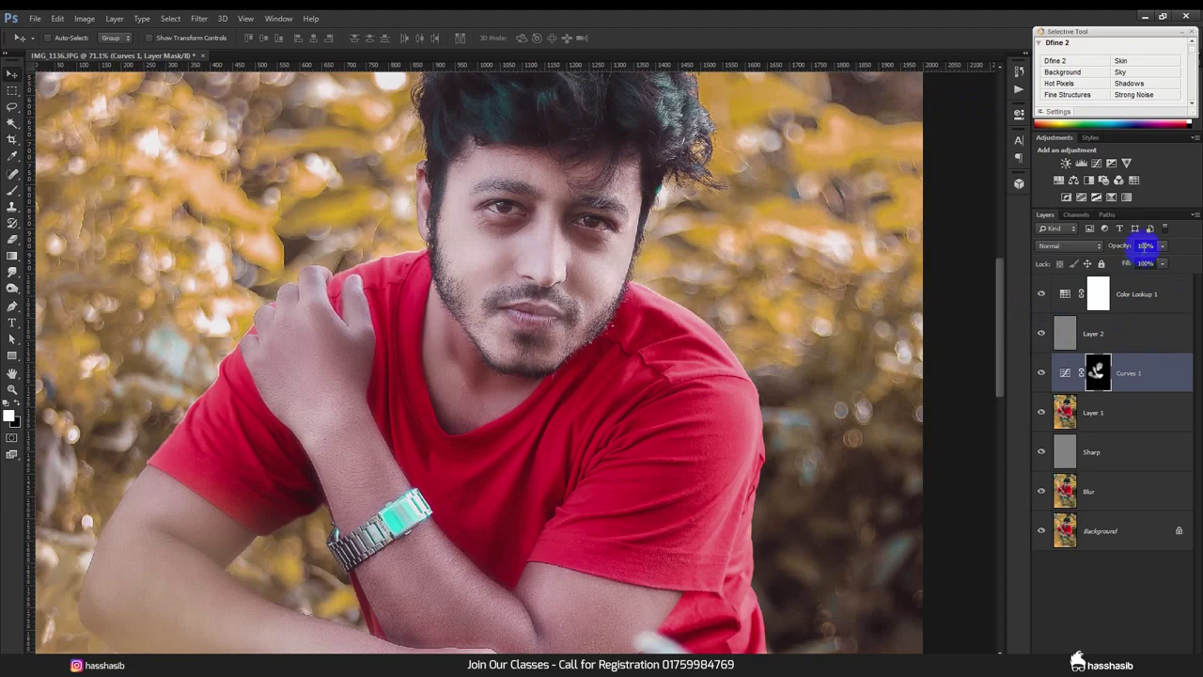
pyautogui.click(708, 310)
pyautogui.scroll(-1, 712, 317)
pyautogui.scroll(-1, 712, 317)
pyautogui.scroll(-1, 712, 317)
pyautogui.scroll(-1, 712, 317)
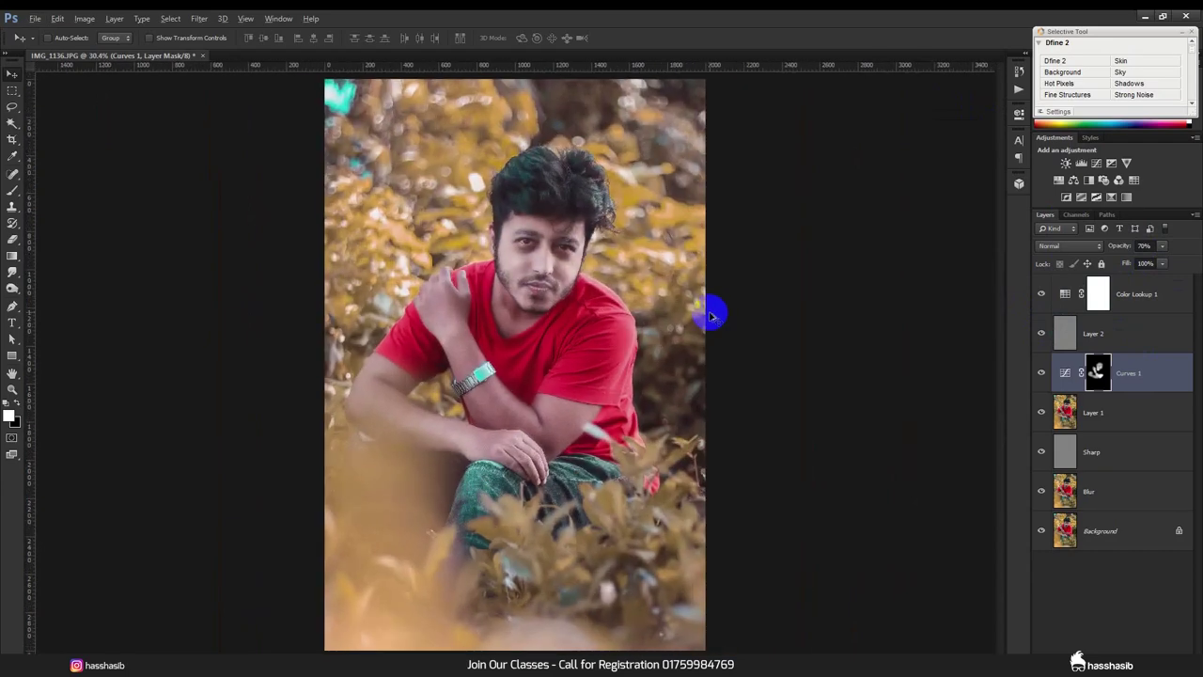
pyautogui.click(1043, 296)
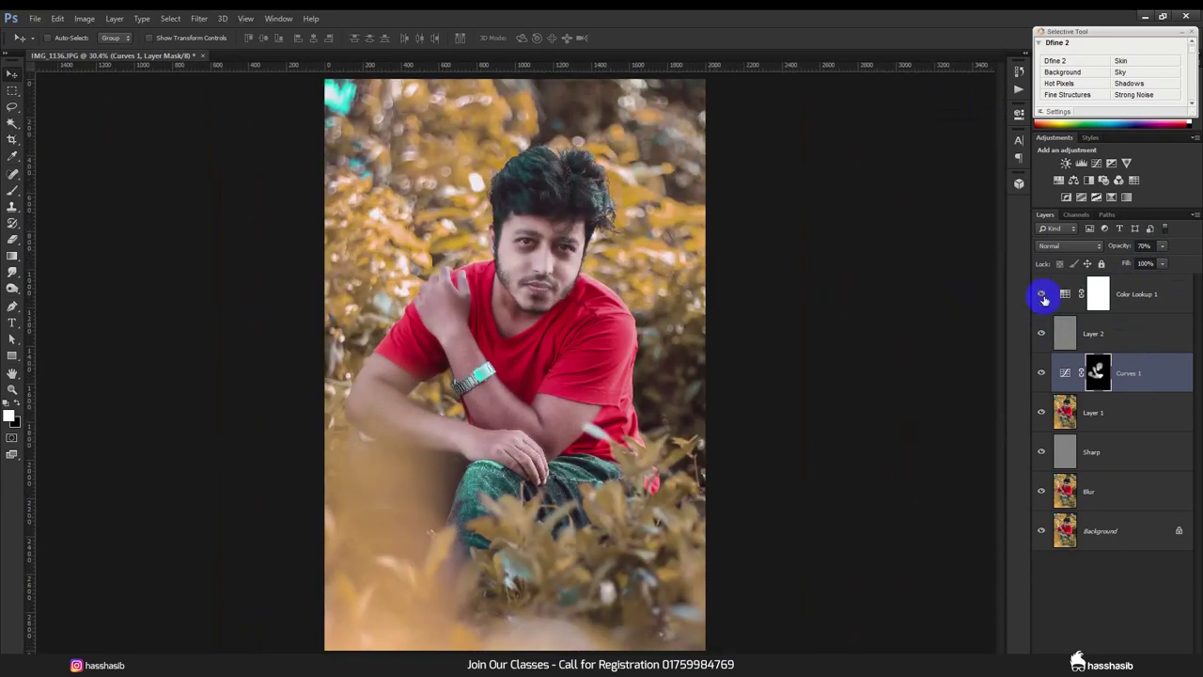
# Step: Open Color Lookup 1's settings and preview several lookup tables, toggling the layer to compare
pyautogui.click(1069, 292)
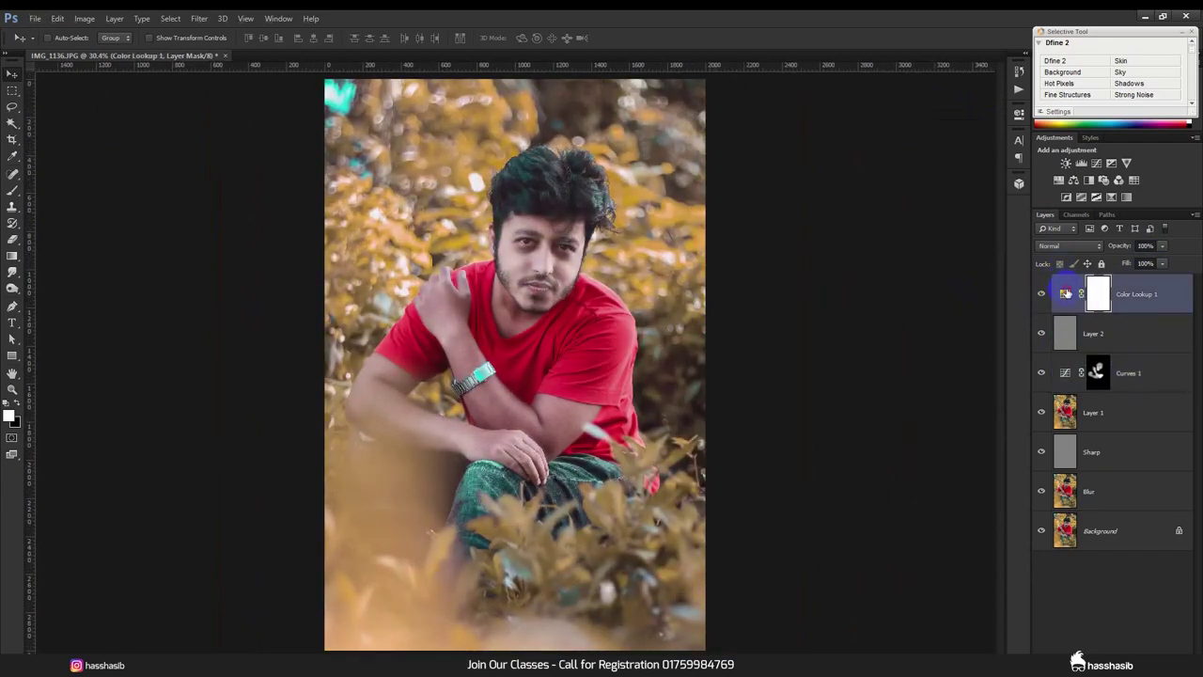
pyautogui.doubleClick(1067, 293)
pyautogui.click(926, 143)
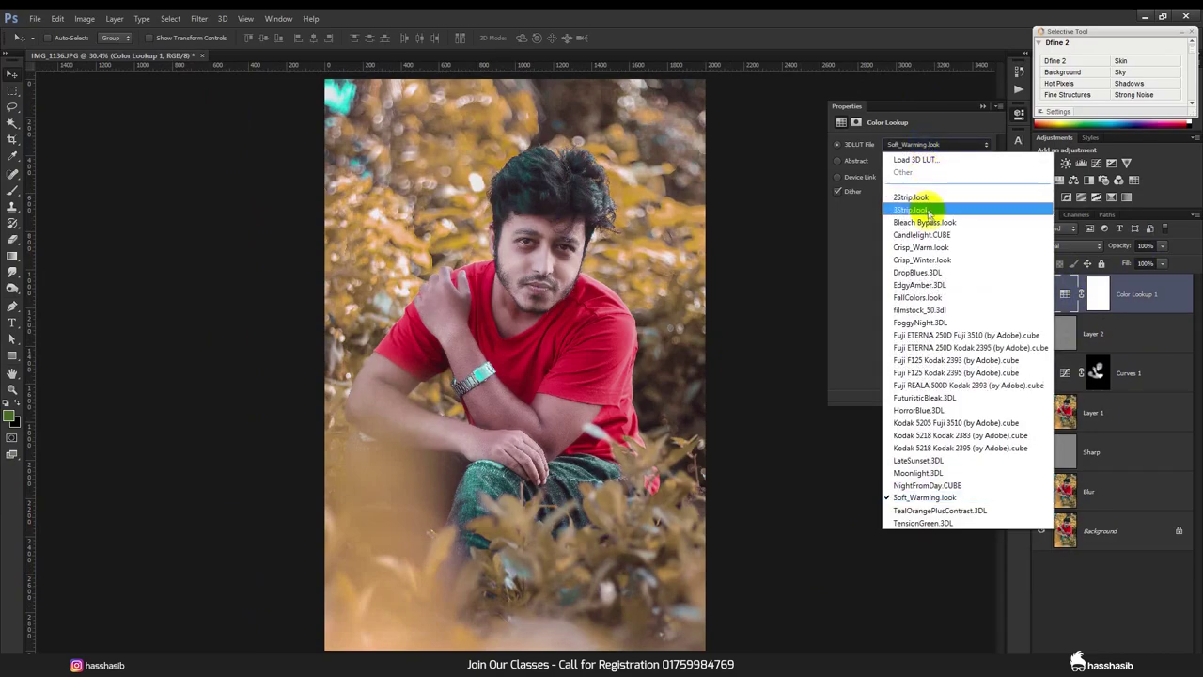
pyautogui.click(928, 210)
pyautogui.press('Down')
pyautogui.press('Down')
pyautogui.press('Down')
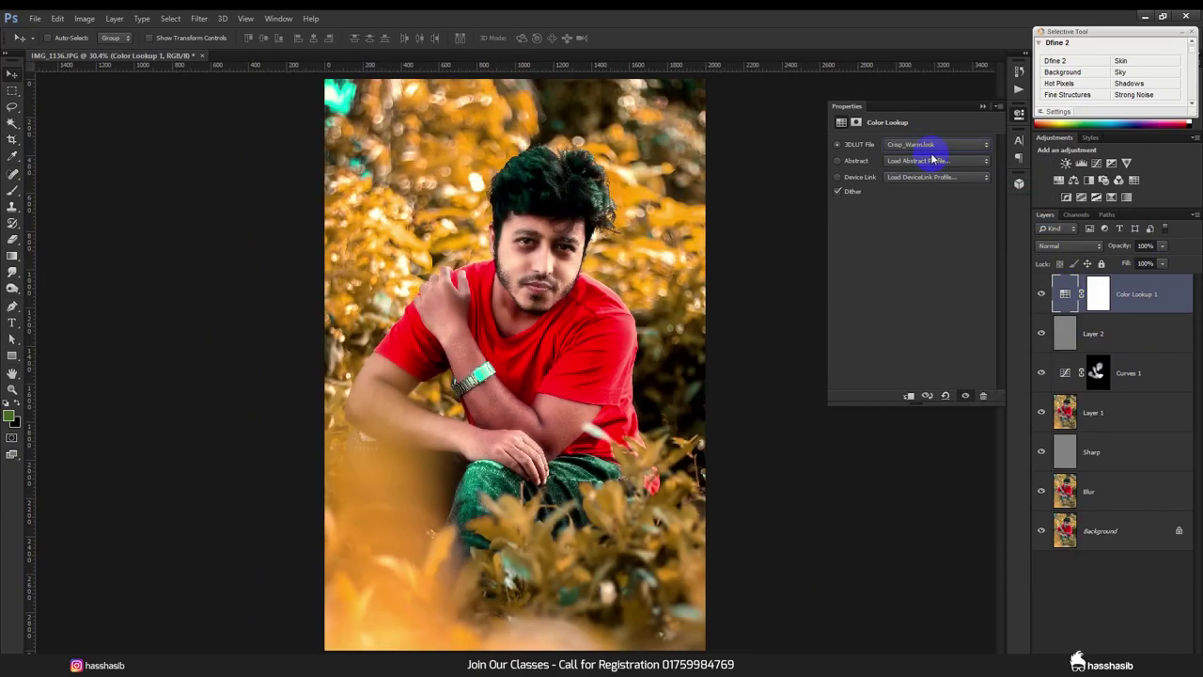
pyautogui.press('Down')
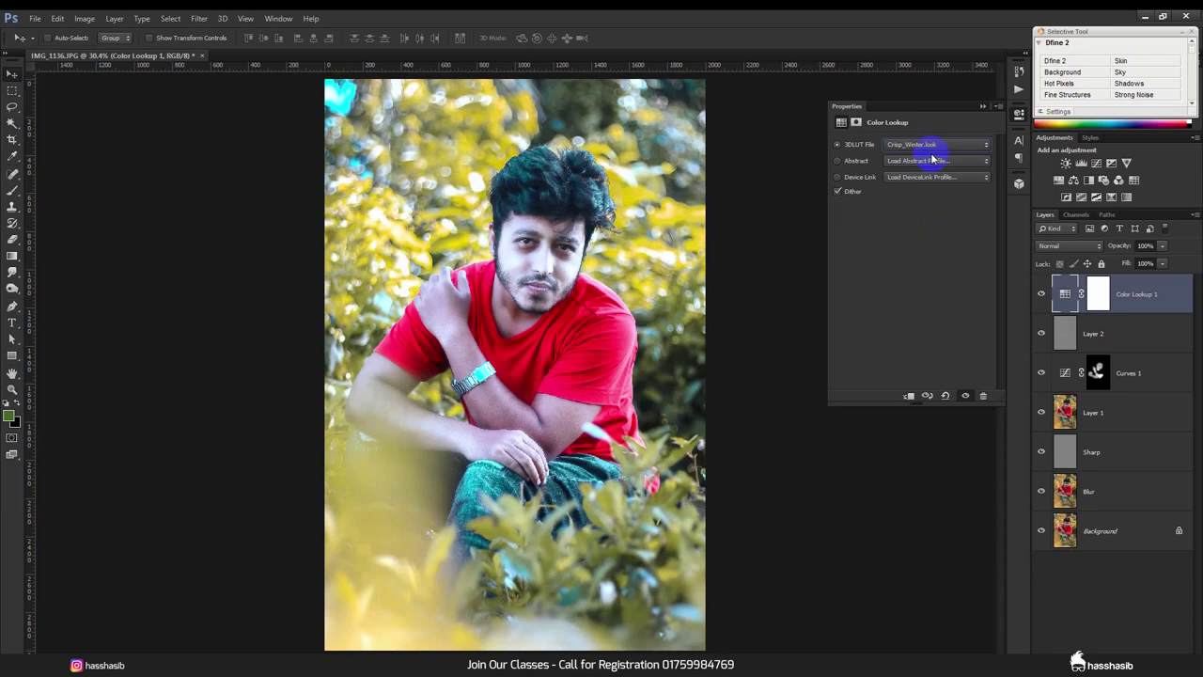
pyautogui.press('Down')
pyautogui.press('Down')
pyautogui.press('Down')
pyautogui.press('Down')
pyautogui.press('Down')
pyautogui.press('Down')
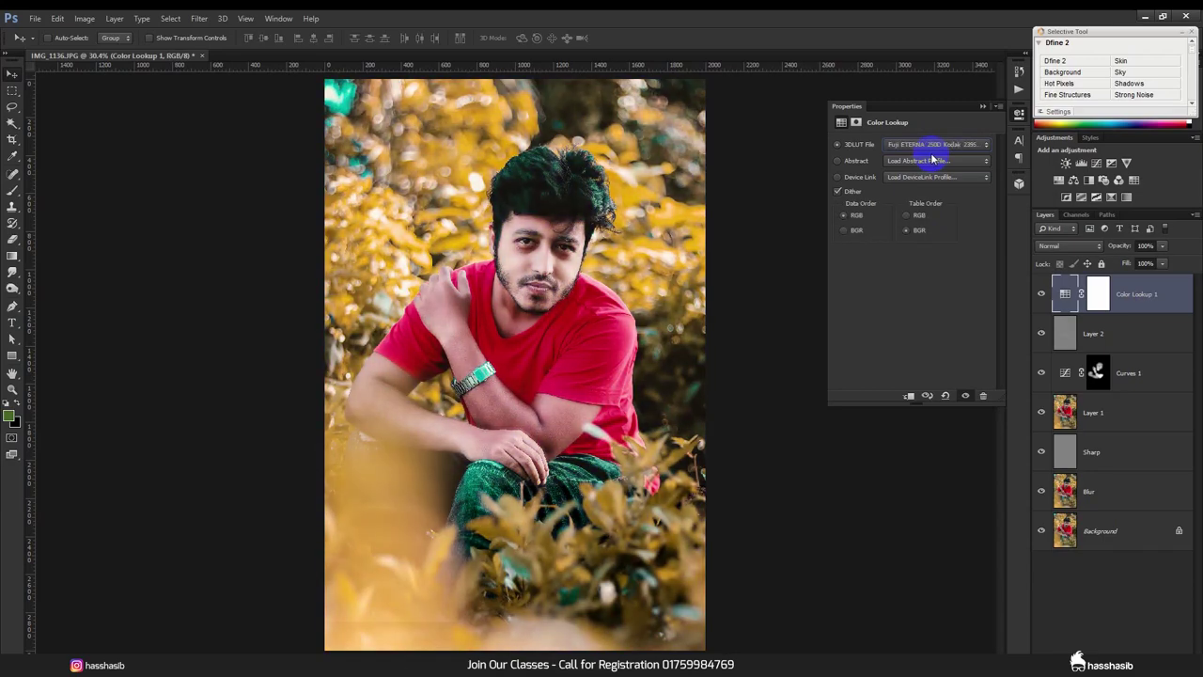
pyautogui.click(1041, 295)
pyautogui.click(1042, 294)
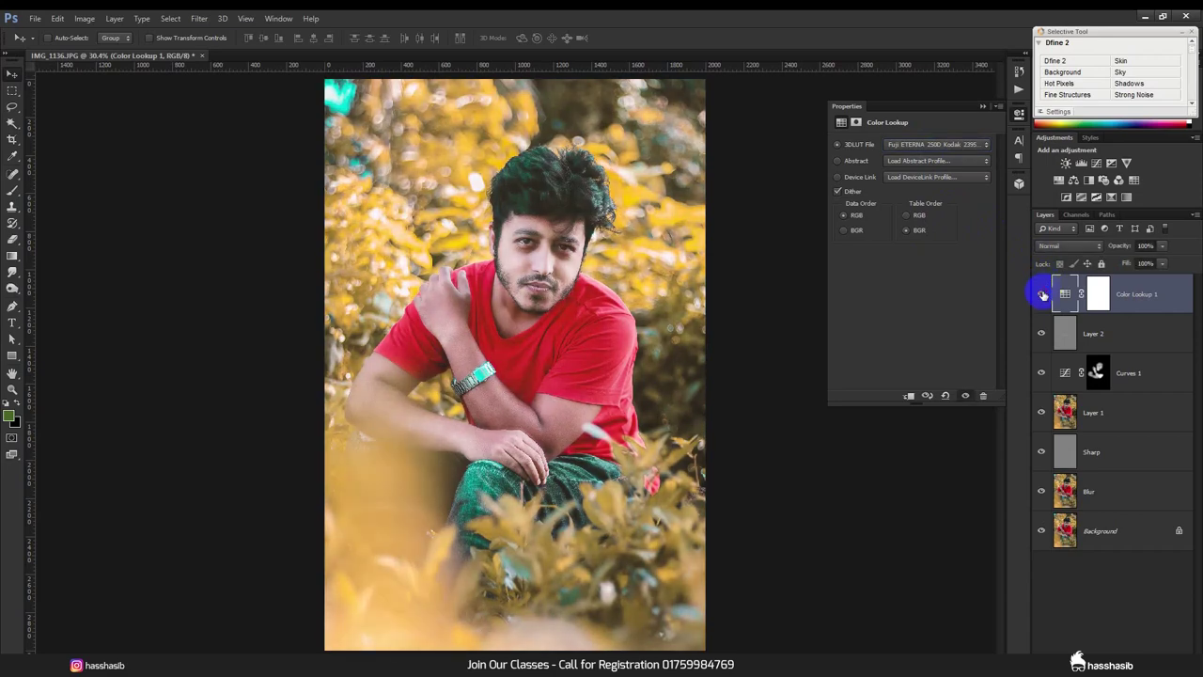
# Step: Settle on the Fuji F125 Kodak 2395 LUT and blend it in at 50% opacity
pyautogui.click(932, 151)
pyautogui.press('Down')
pyautogui.press('Return')
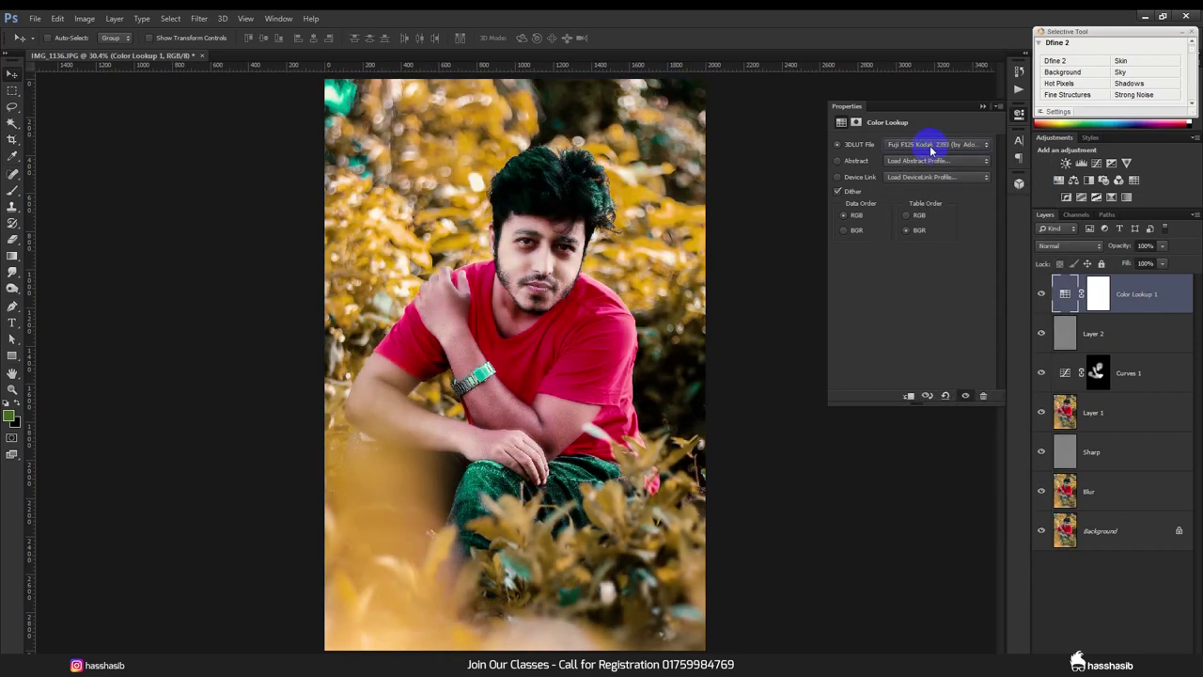
pyautogui.click(1042, 294)
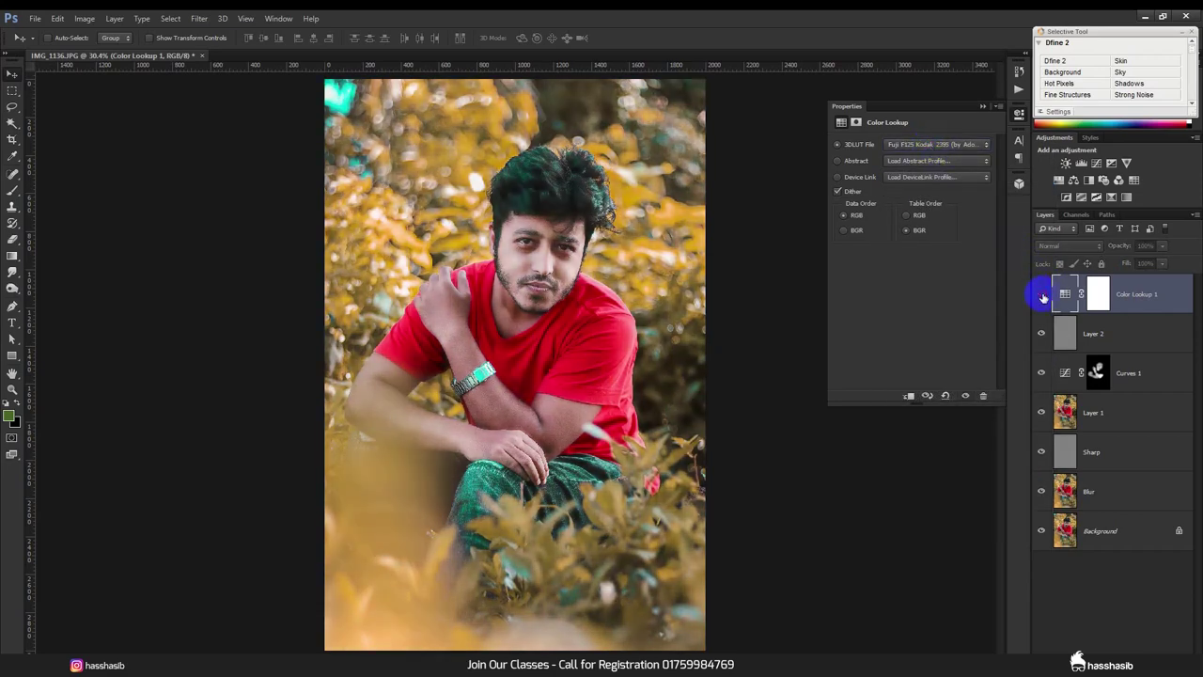
pyautogui.click(1041, 294)
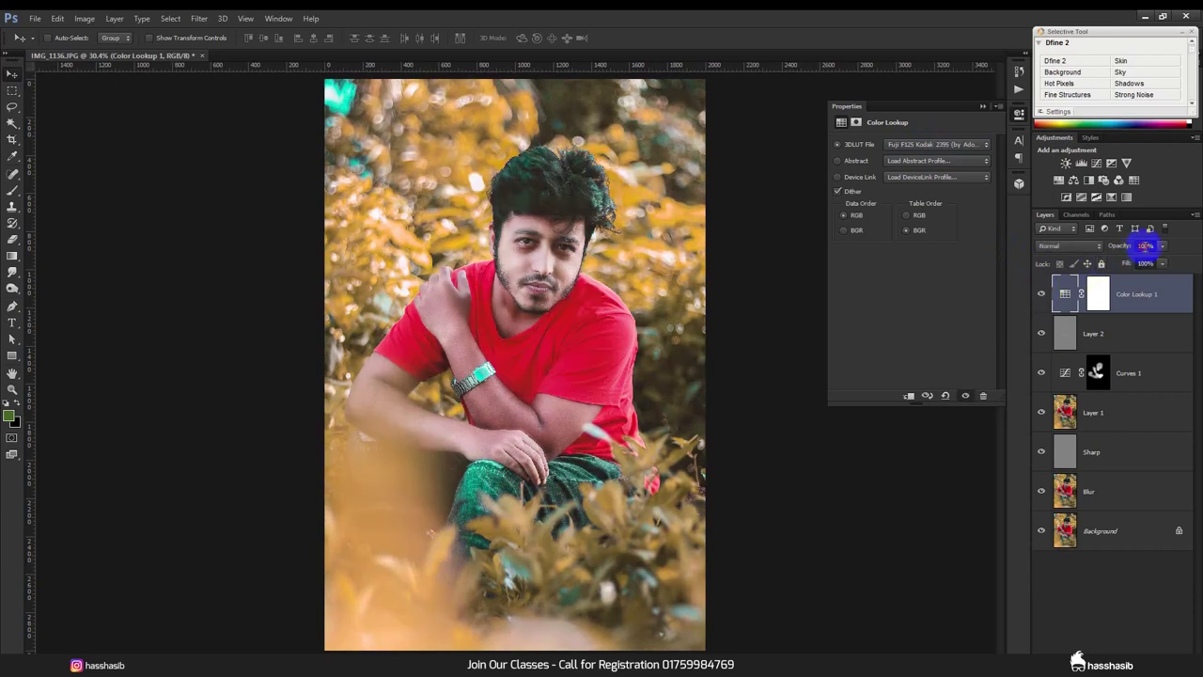
pyautogui.write('50')
pyautogui.press('Return')
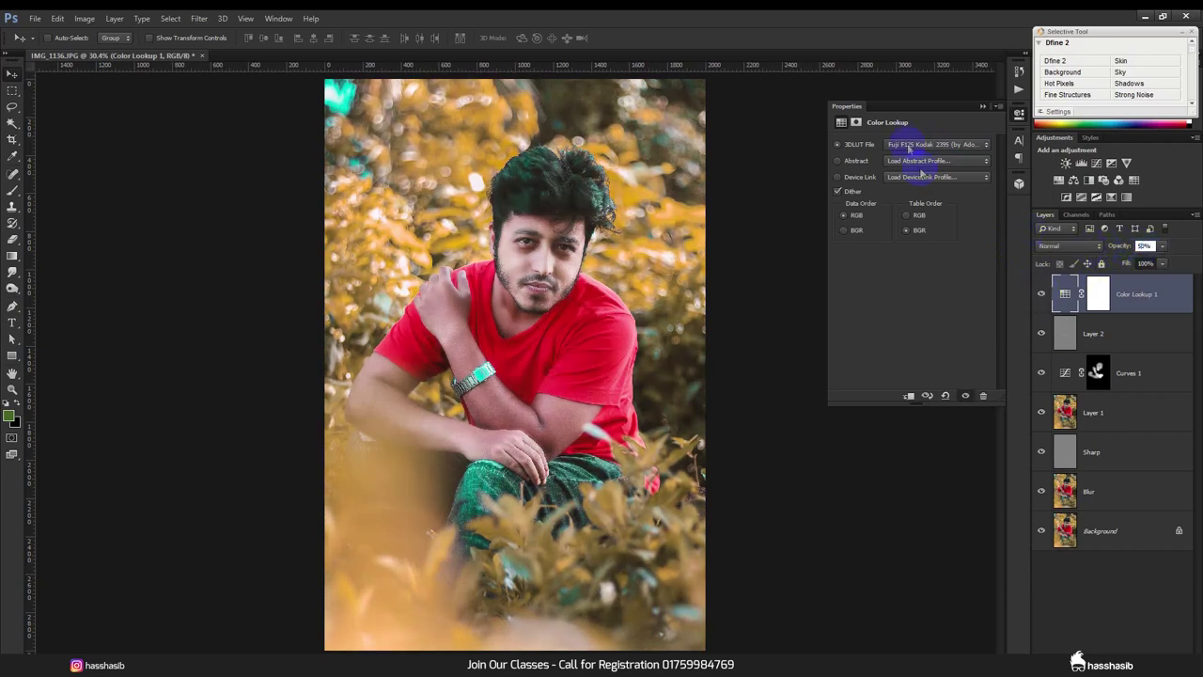
pyautogui.click(984, 109)
pyautogui.scroll(-1, 626, 314)
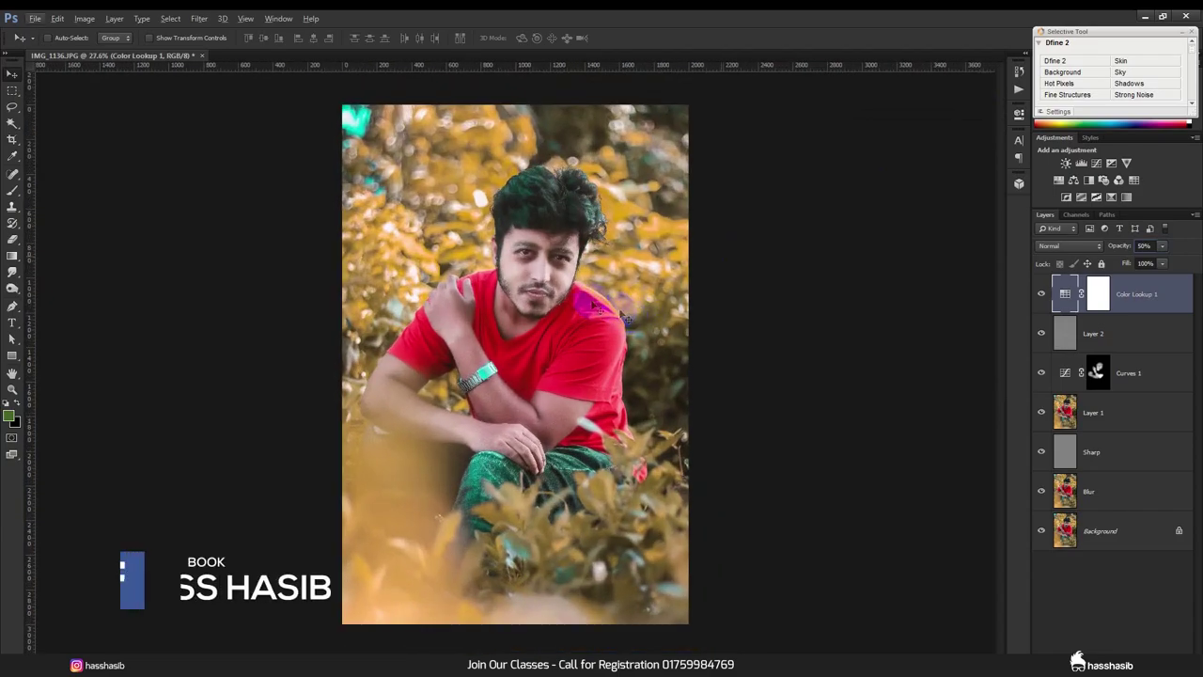
# Step: Zoom in on the lips and ready the Dodge tool (Midtones, 10%) on Layer 2
pyautogui.scroll(4, 602, 310)
pyautogui.scroll(9, 560, 293)
pyautogui.scroll(5, 535, 293)
pyautogui.scroll(2, 535, 293)
pyautogui.scroll(2, 536, 282)
pyautogui.click(1066, 333)
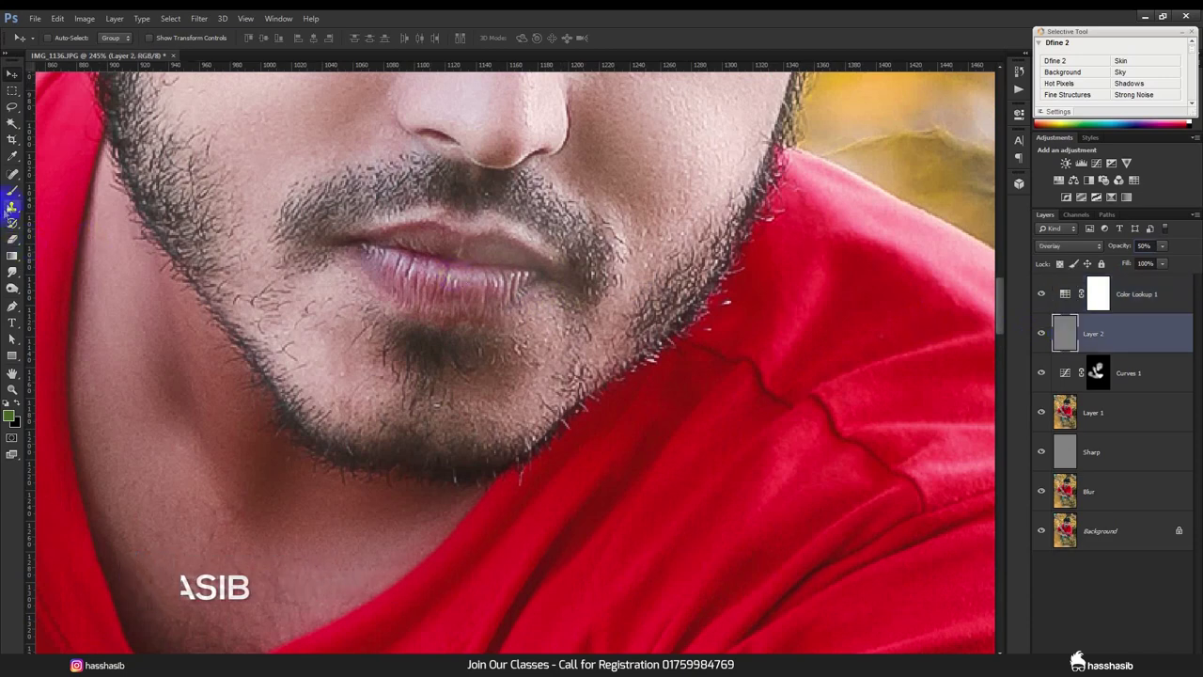
pyautogui.click(13, 289)
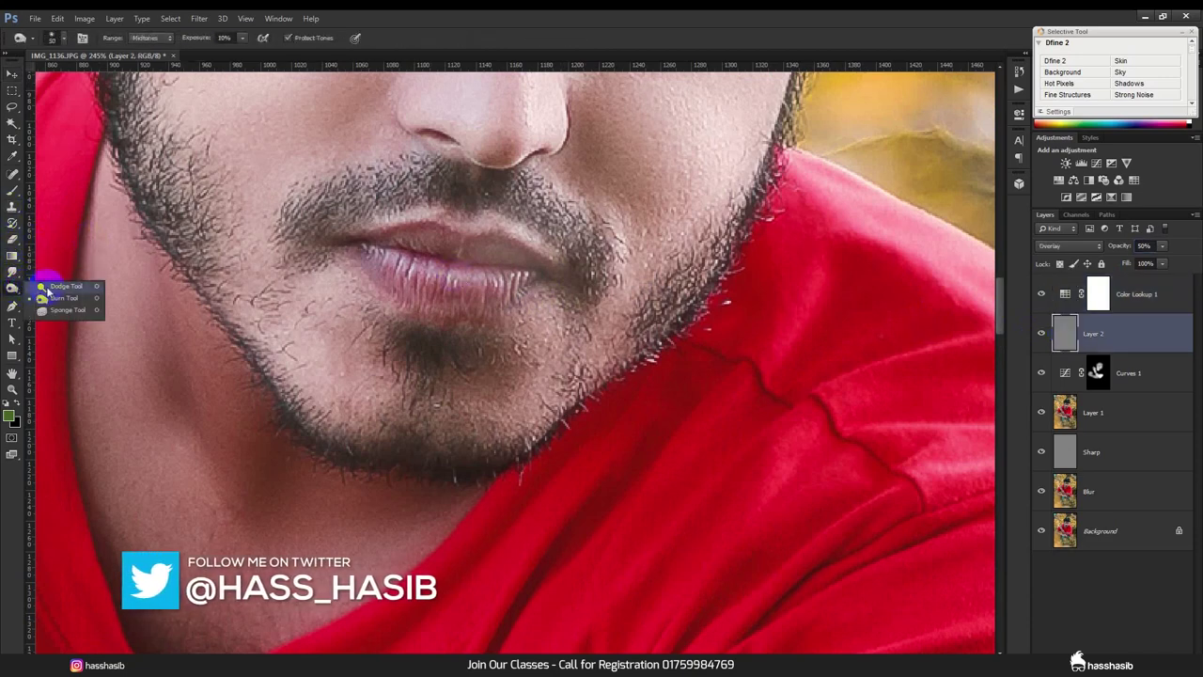
# Step: Dodge the lips and the moustache area under the nose, then fit the photo to the window
pyautogui.moveTo(487, 253); pyautogui.dragTo(498, 255)
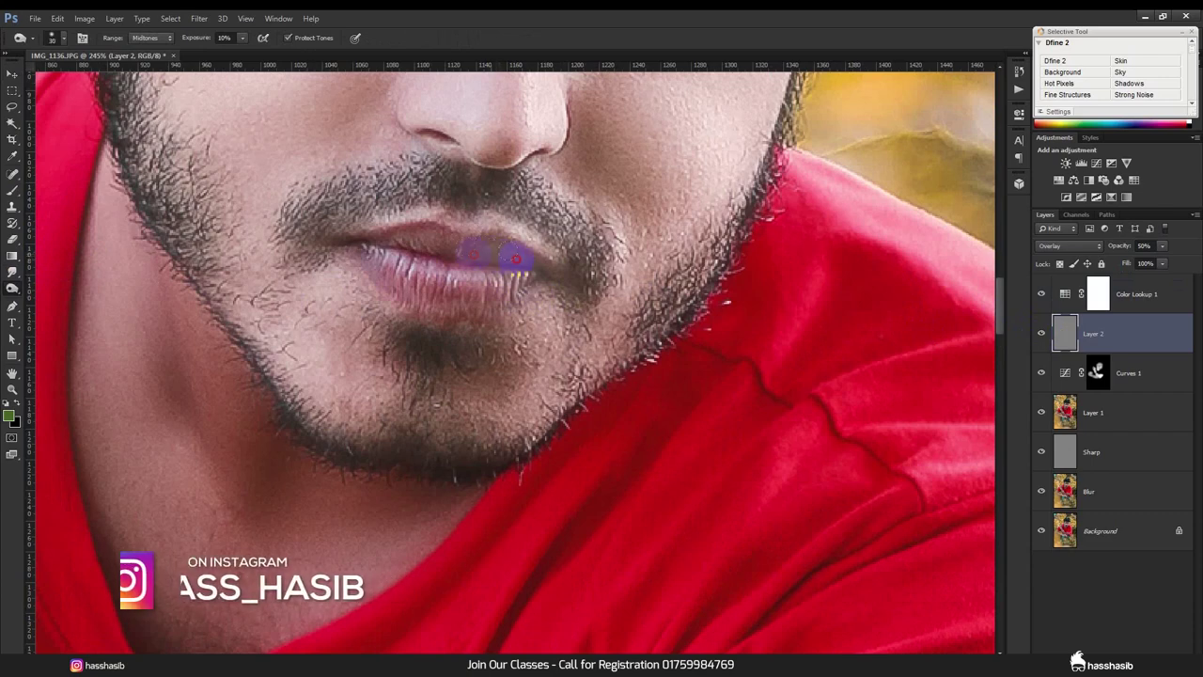
pyautogui.moveTo(497, 255); pyautogui.dragTo(496, 250)
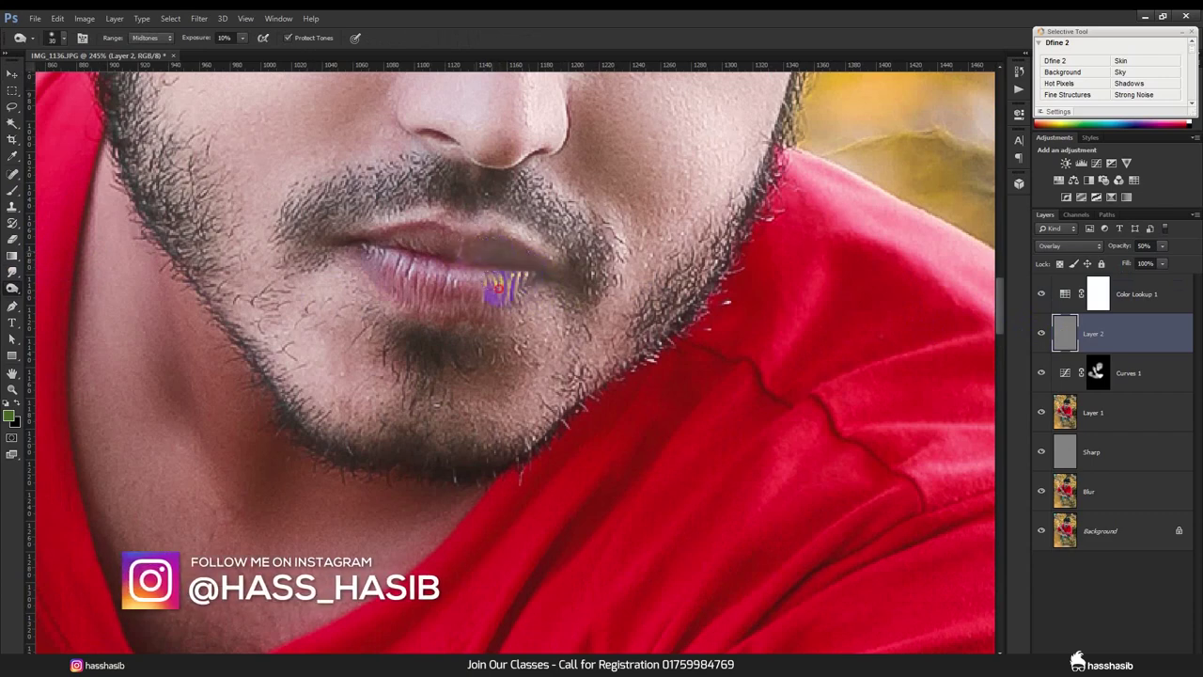
pyautogui.moveTo(499, 289); pyautogui.dragTo(496, 248)
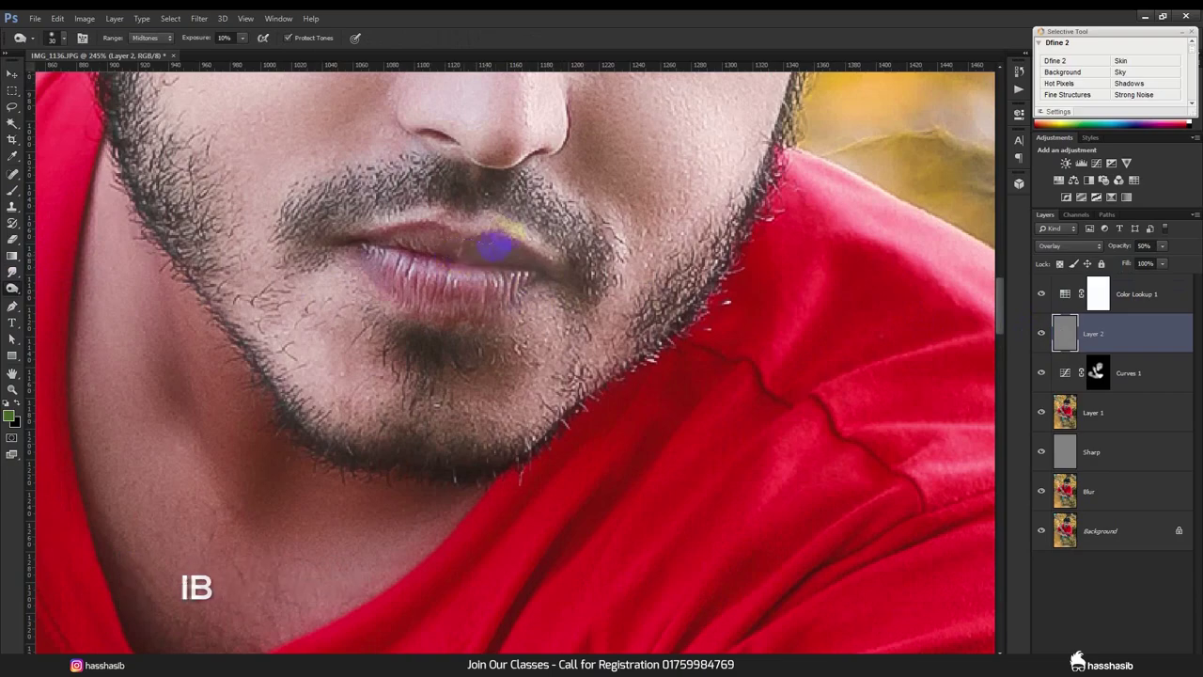
pyautogui.moveTo(554, 219)
pyautogui.mouseDown()
pyautogui.moveTo(498, 184)
pyautogui.moveTo(584, 246)
pyautogui.mouseUp()
pyautogui.scroll(-4, 606, 324)
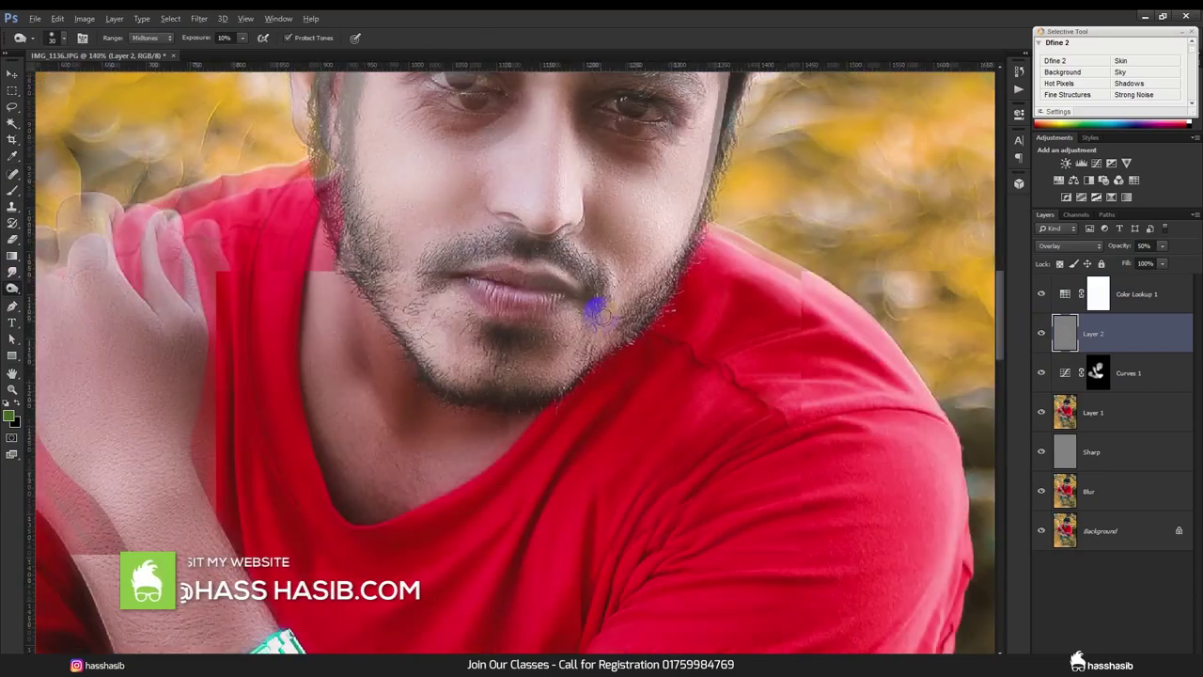
pyautogui.scroll(-3, 606, 324)
pyautogui.scroll(-2, 606, 324)
pyautogui.hotkey('ctrl', '-')
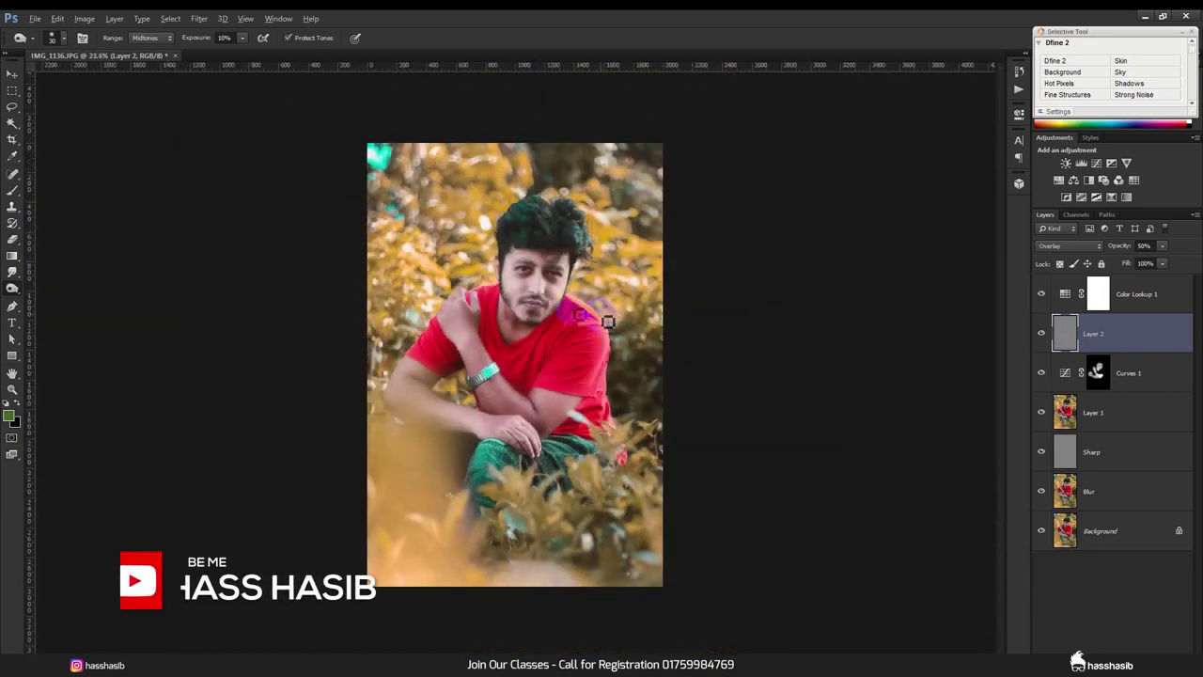
pyautogui.click(12, 74)
pyautogui.hotkey('ctrl', '0')
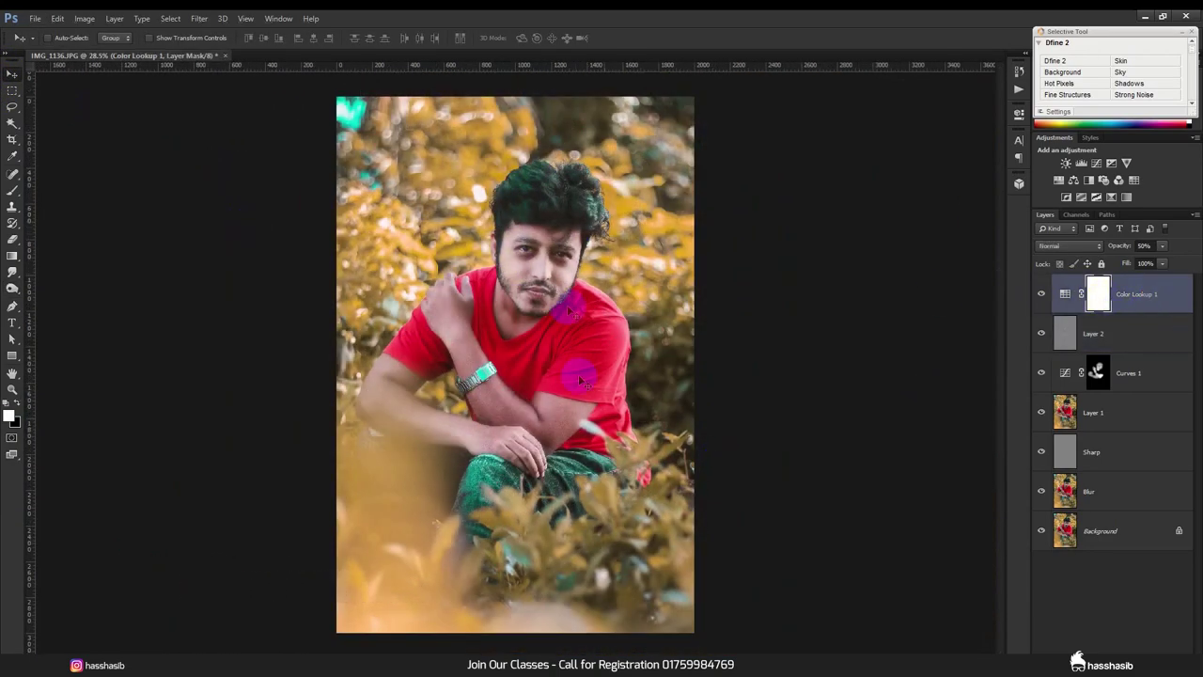
# Step: Create Layer 3 on top and stamp all visible layers into it with Apply Image
pyautogui.click(1169, 645)
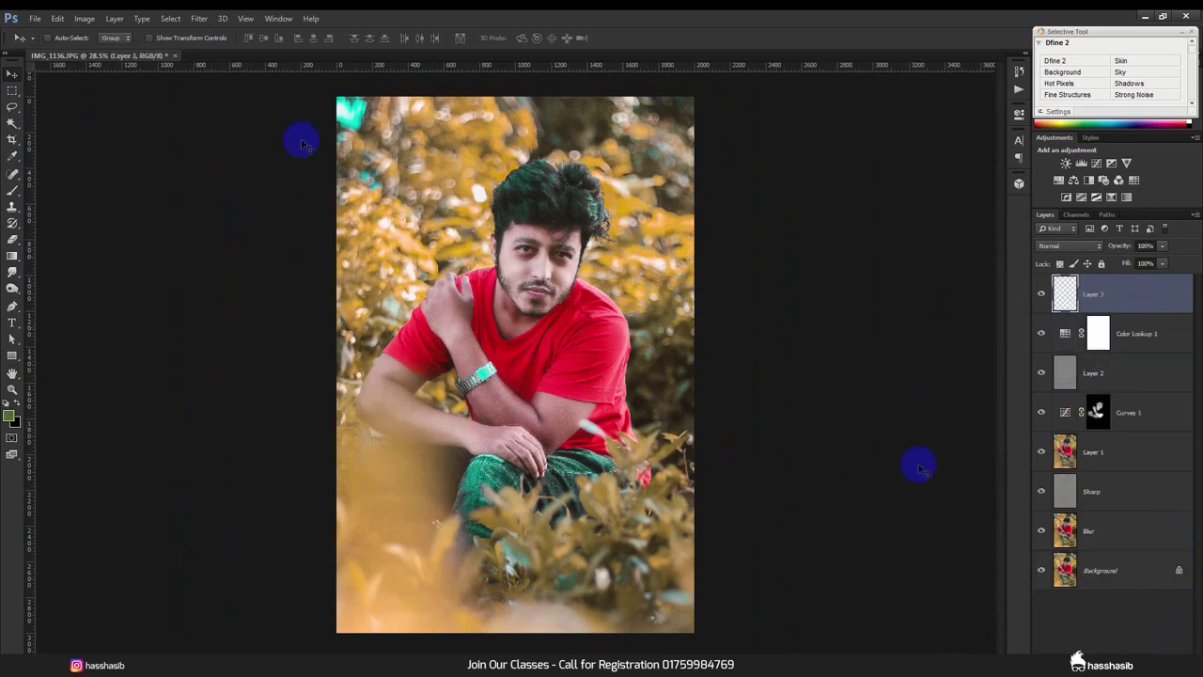
pyautogui.click(83, 20)
pyautogui.click(105, 195)
pyautogui.click(734, 156)
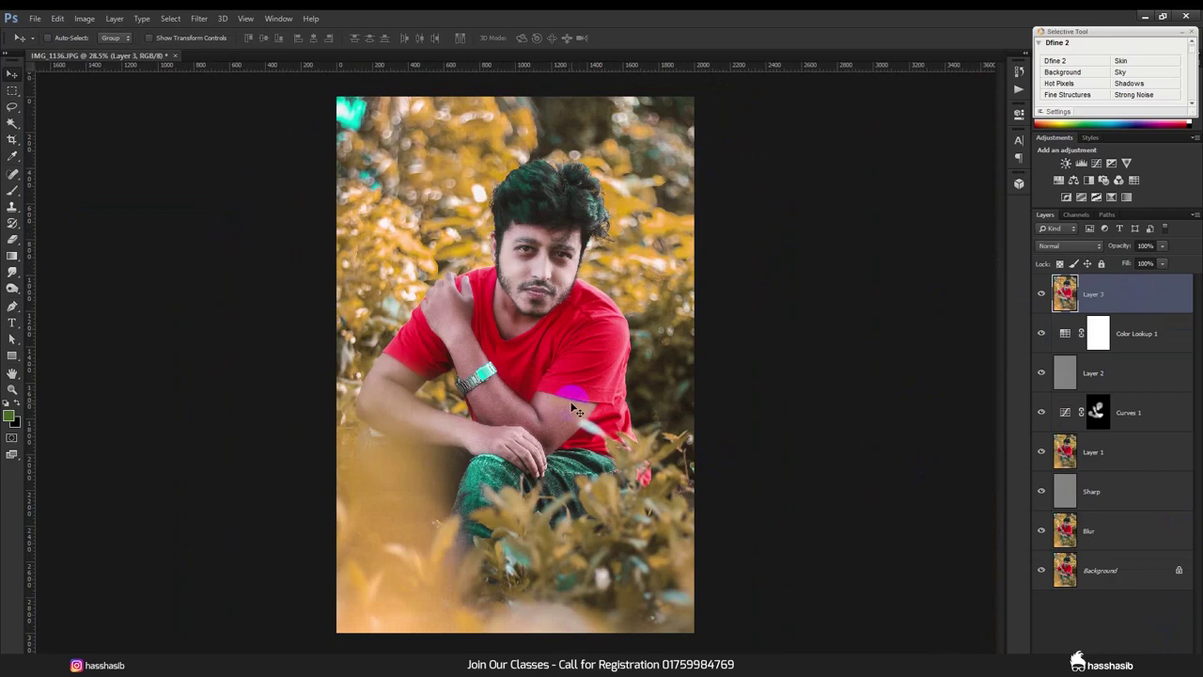